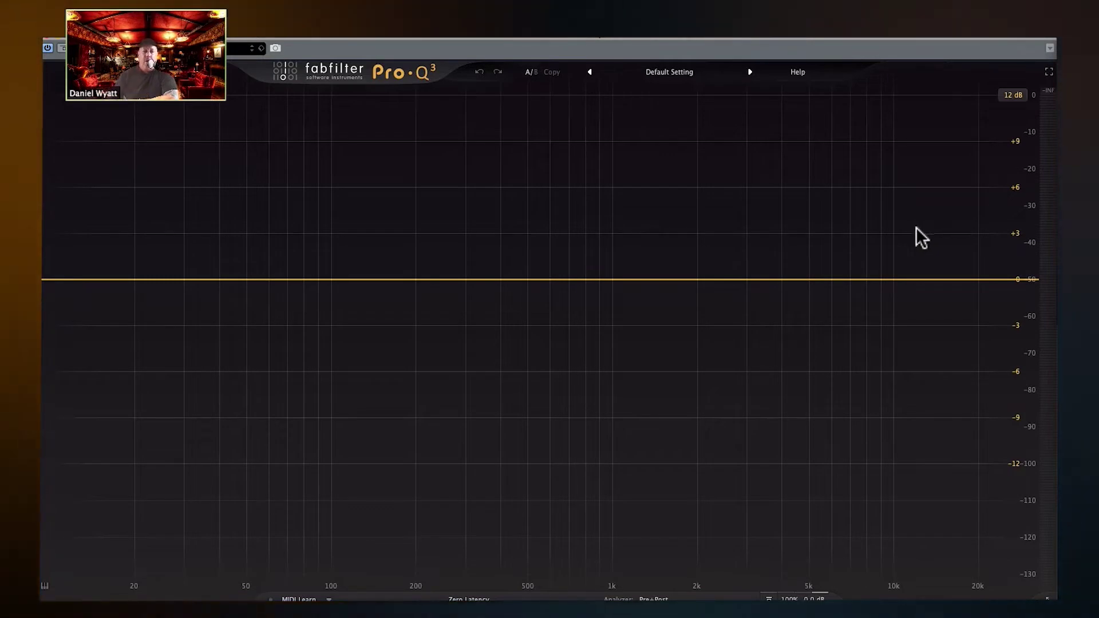
Step: Add bell boosts at about 1.9 kHz (+8.2 dB) and 95 Hz (+7.6 dB), plus shelf boosts near 15 kHz and 23 Hz
left_click_drag(695, 280, 690, 154)
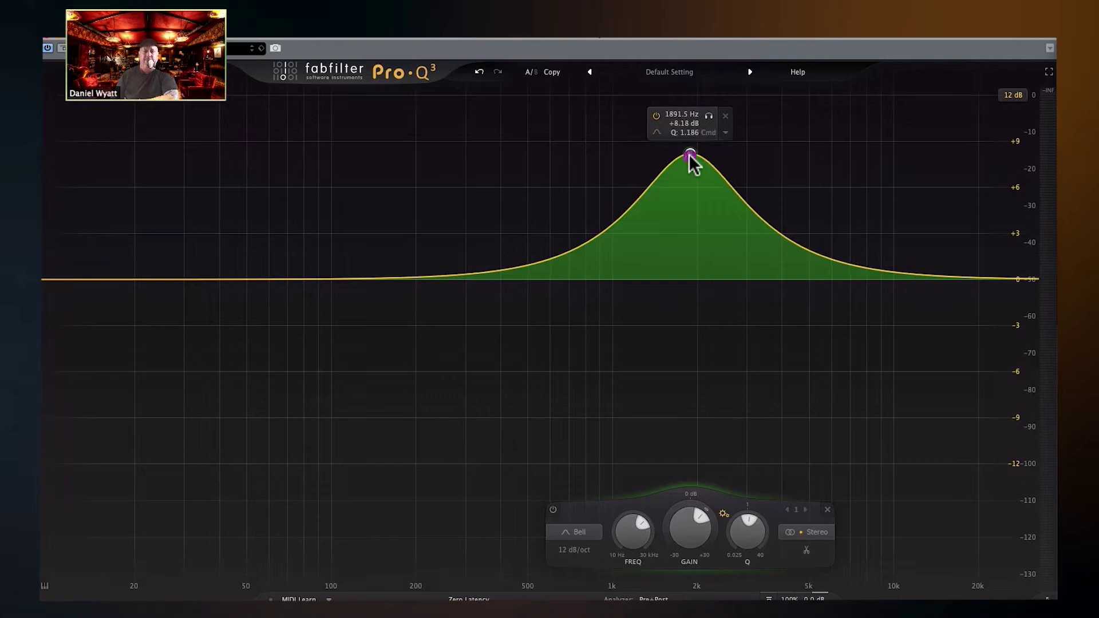
left_click(385, 189)
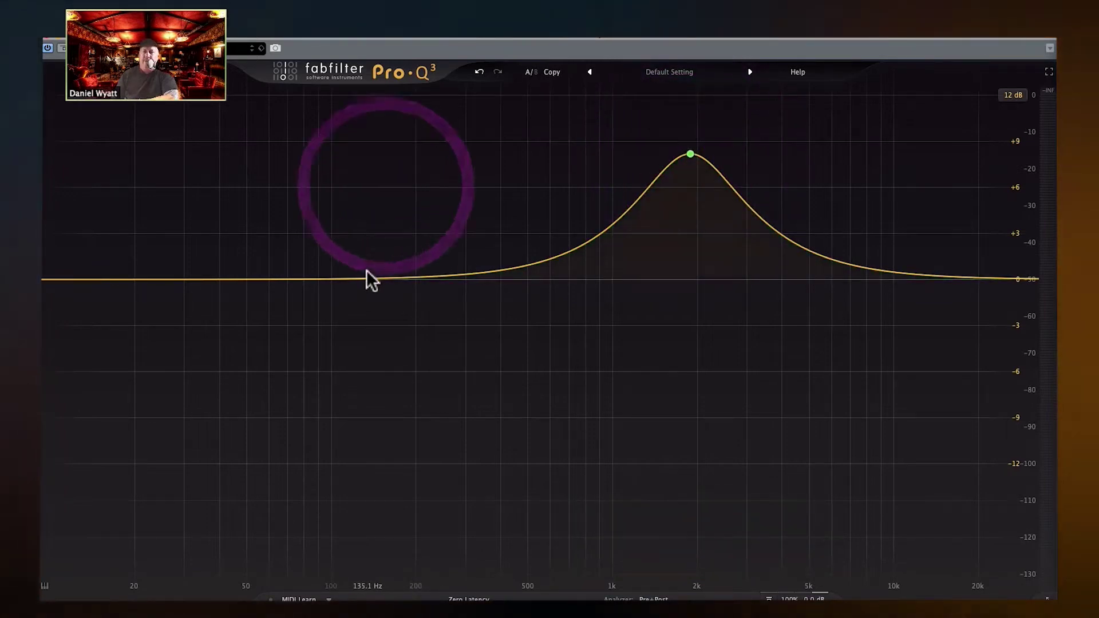
left_click_drag(367, 278, 326, 164)
left_click_drag(967, 280, 945, 125)
left_click_drag(166, 264, 149, 171)
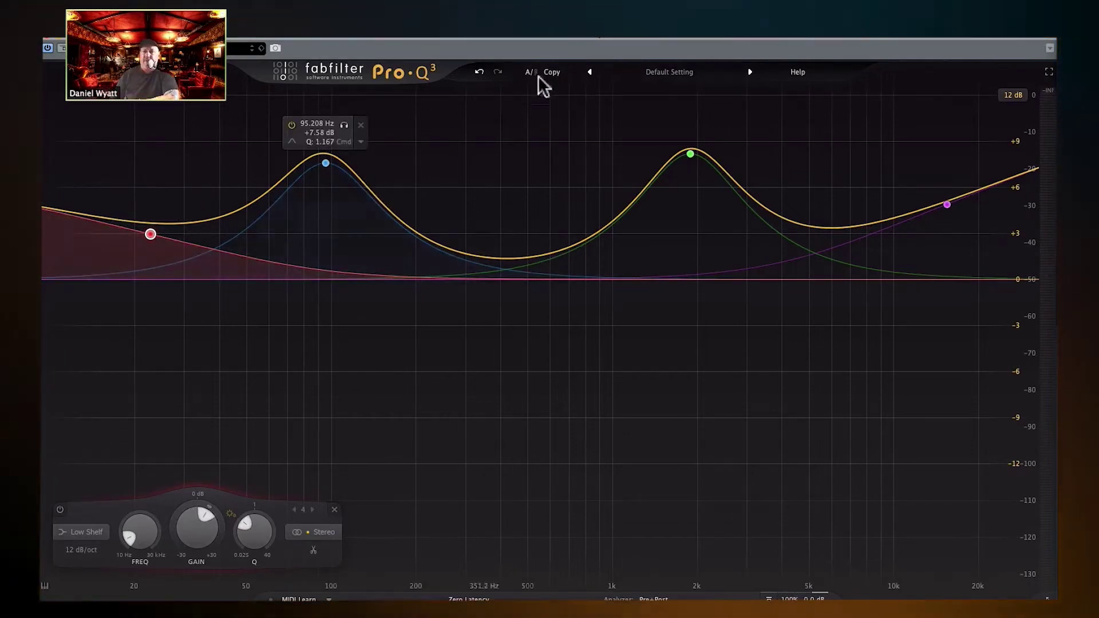
Step: Undo the four EQ boosts to return to a flat curve
left_click(475, 73)
left_click(475, 73)
left_click(475, 72)
left_click(475, 72)
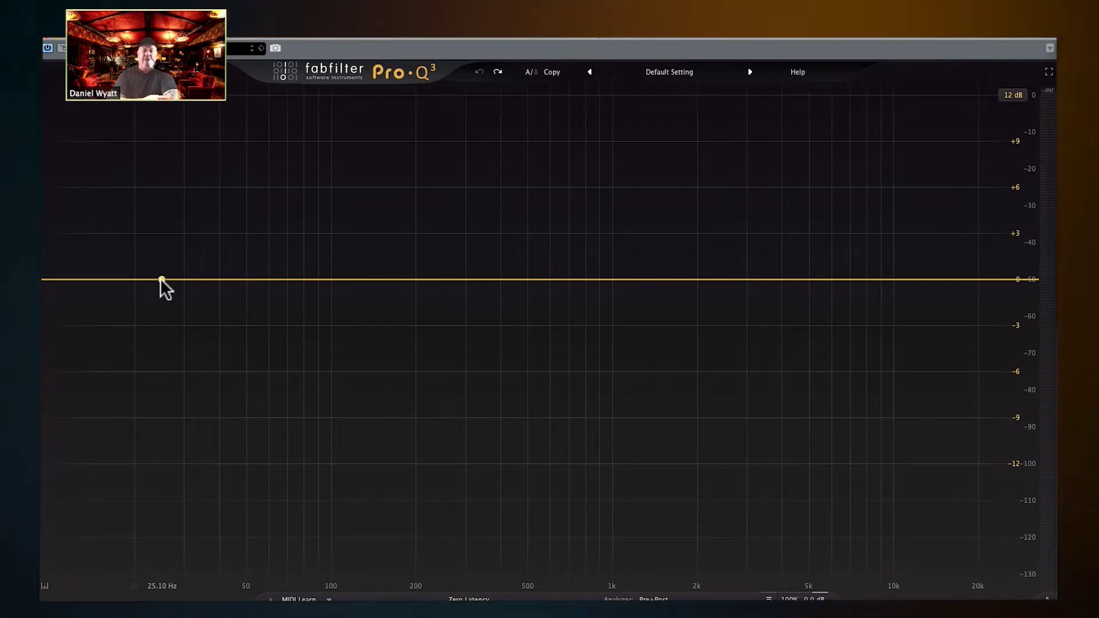
Step: Add a band at about 30 Hz, set its shape to Low Cut, and move it to about 27 Hz
left_click(184, 279)
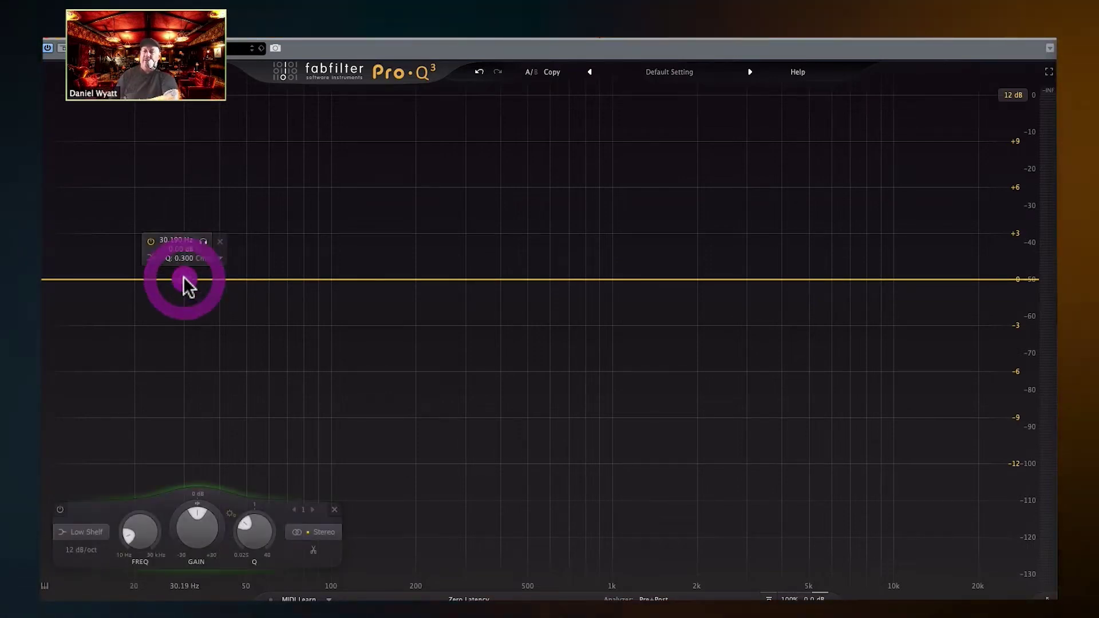
left_click(81, 533)
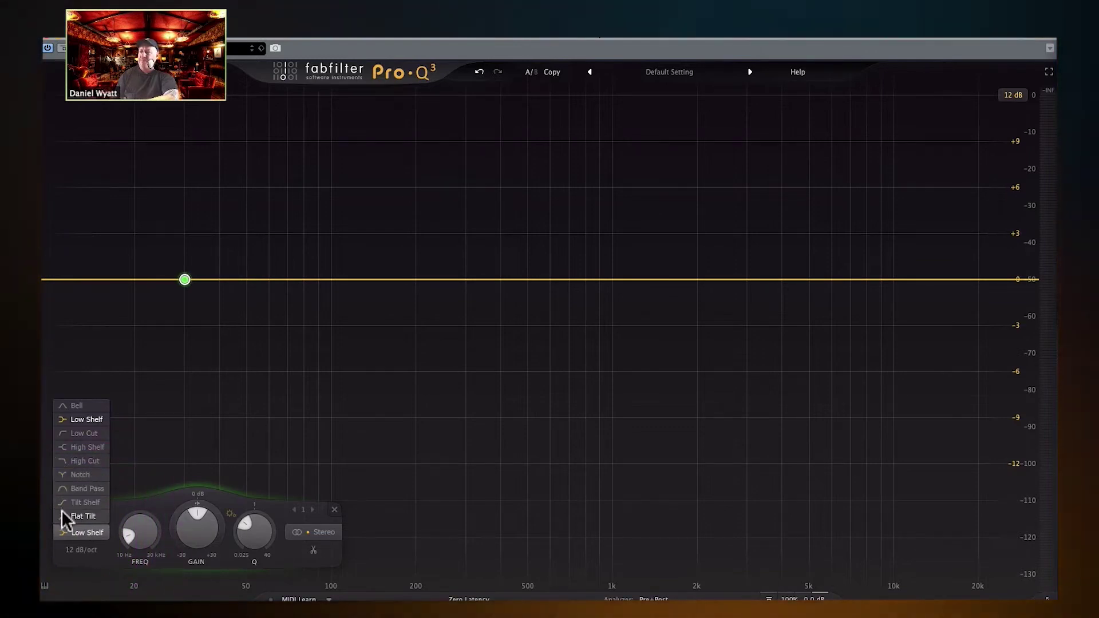
left_click(70, 433)
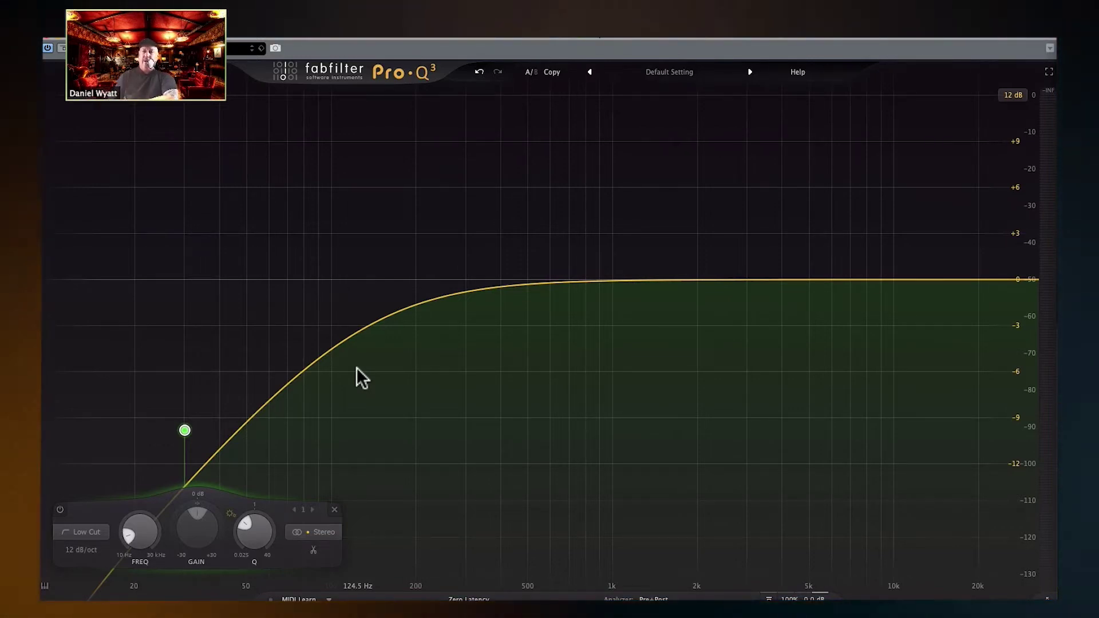
mouse_move(185, 427)
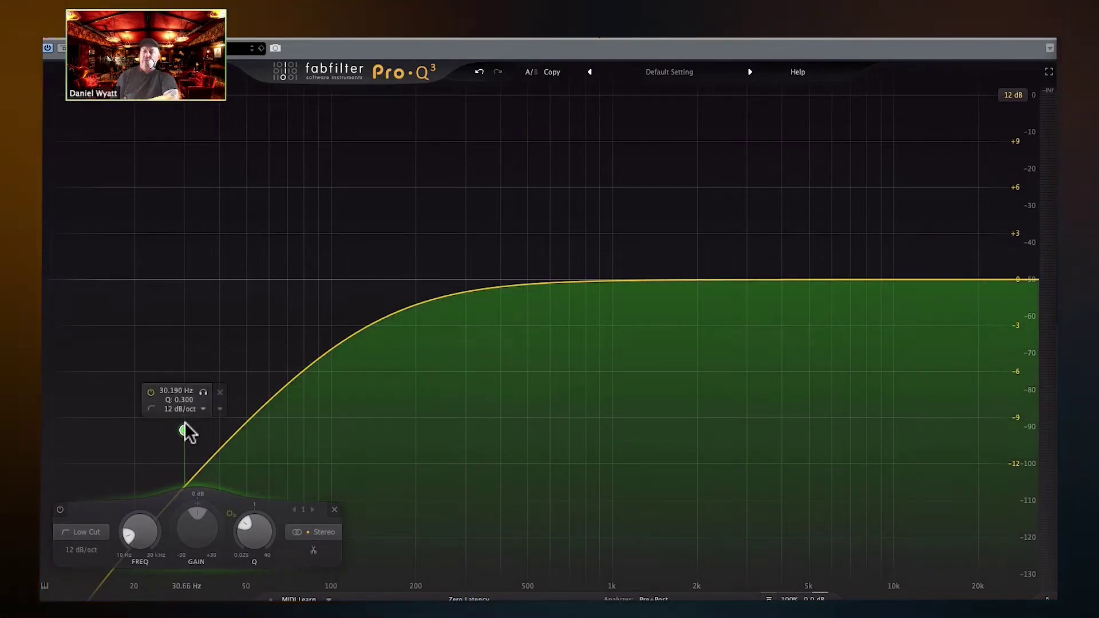
left_click_drag(182, 424, 169, 428)
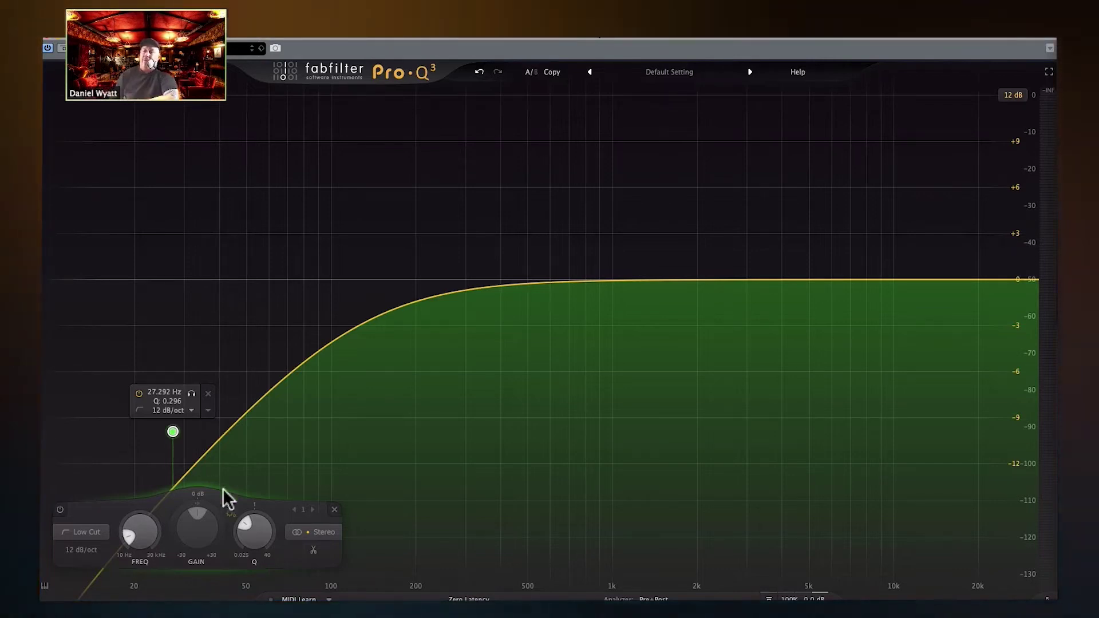
Step: Lower the low cut to about 15 Hz and add bell cuts at about 2.1 kHz and 222 Hz plus a high-shelf cut near 5 kHz
left_click_drag(133, 528, 128, 553)
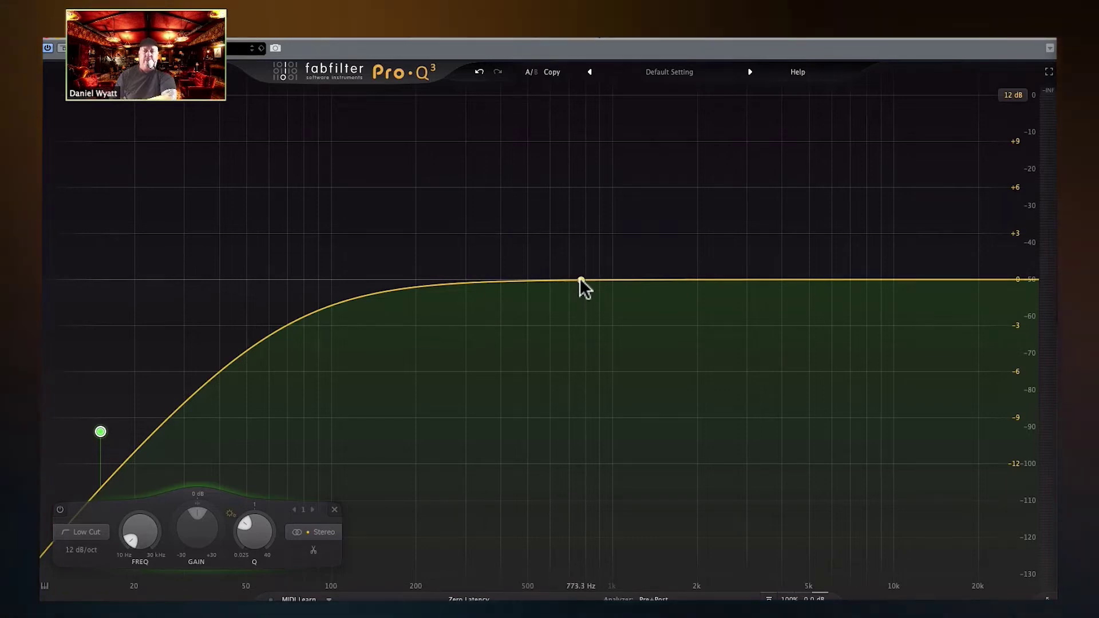
left_click_drag(580, 280, 702, 428)
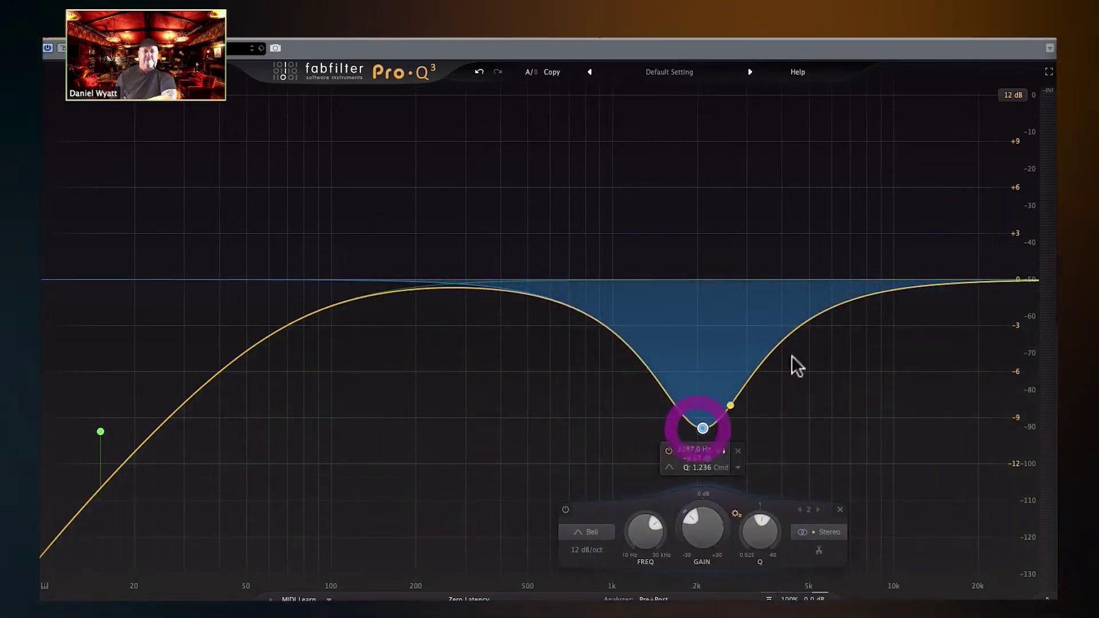
left_click_drag(888, 316, 822, 423)
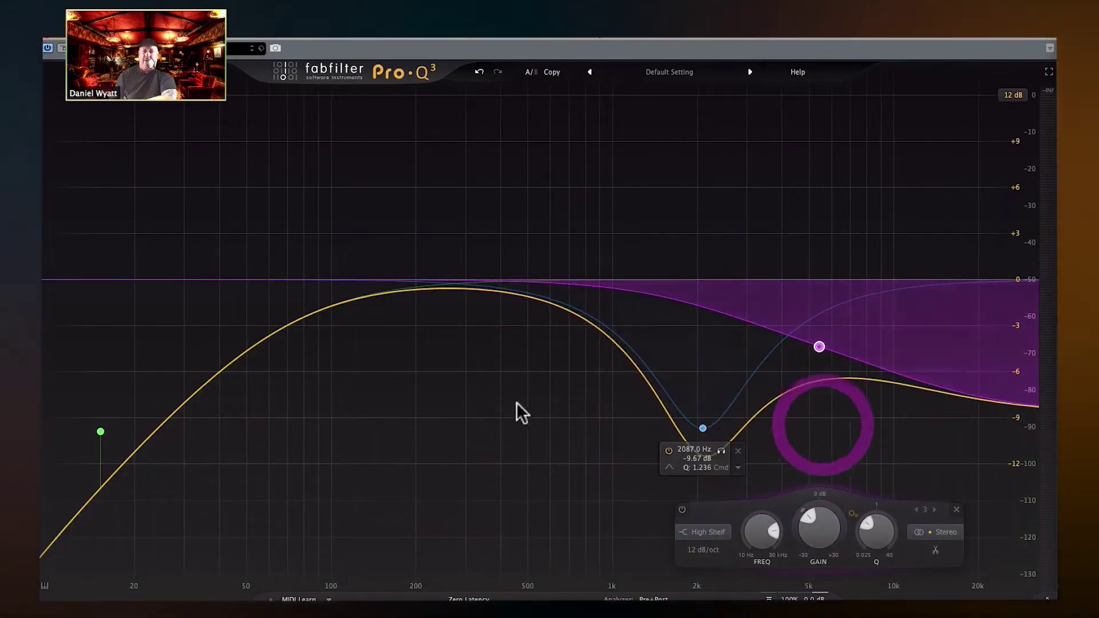
left_click_drag(428, 344, 423, 361)
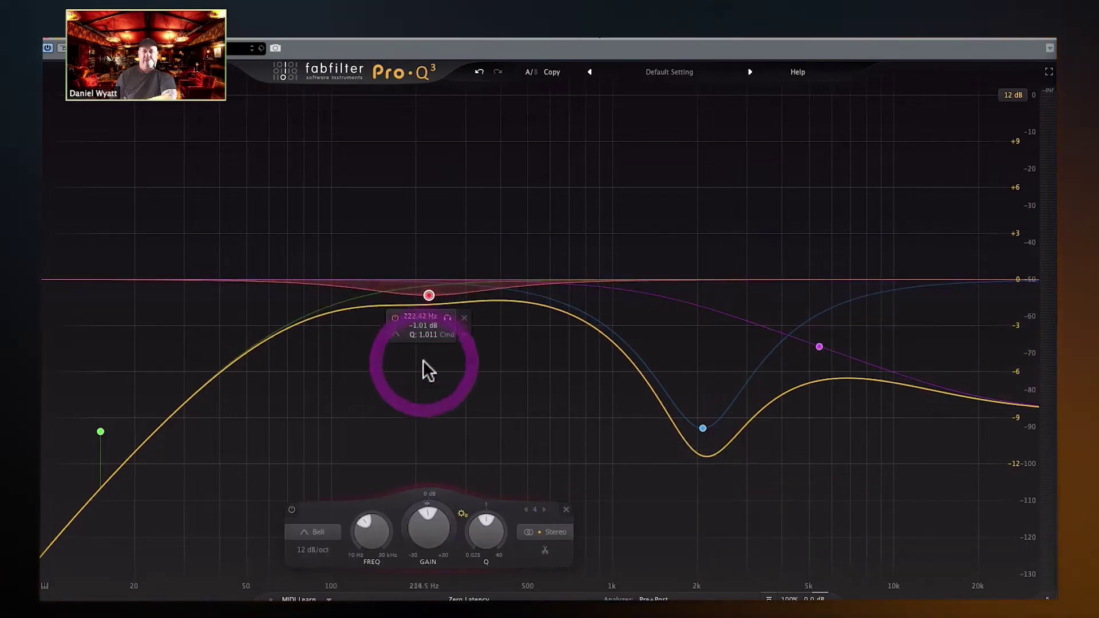
Step: Undo the bell and high-shelf cuts and the last frequency change of the low cut
left_click(479, 72)
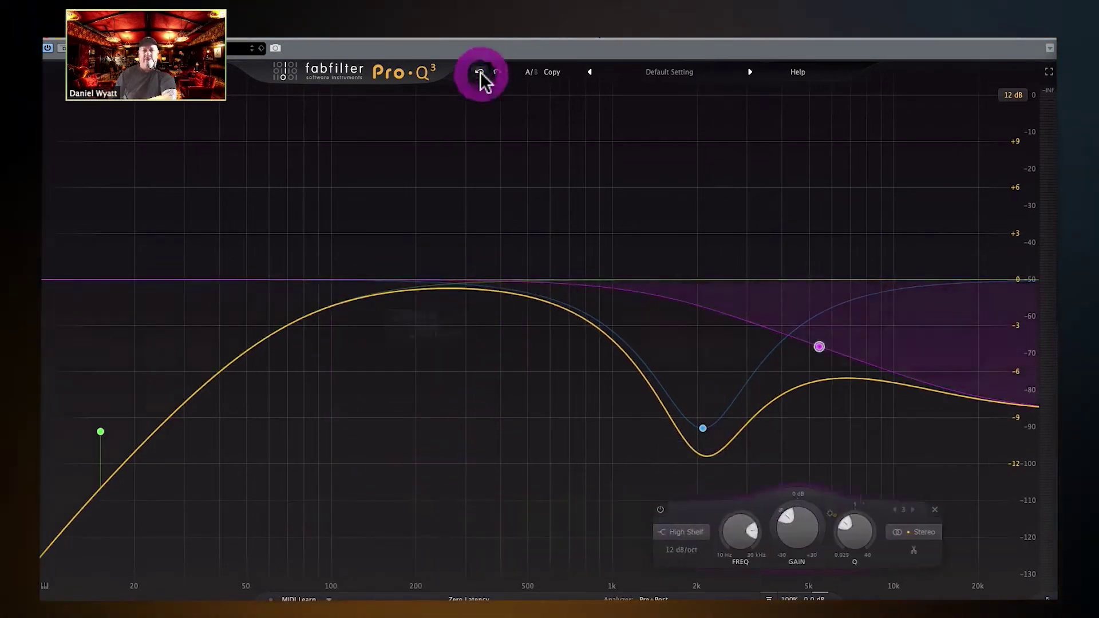
left_click(480, 71)
left_click(480, 72)
left_click(480, 72)
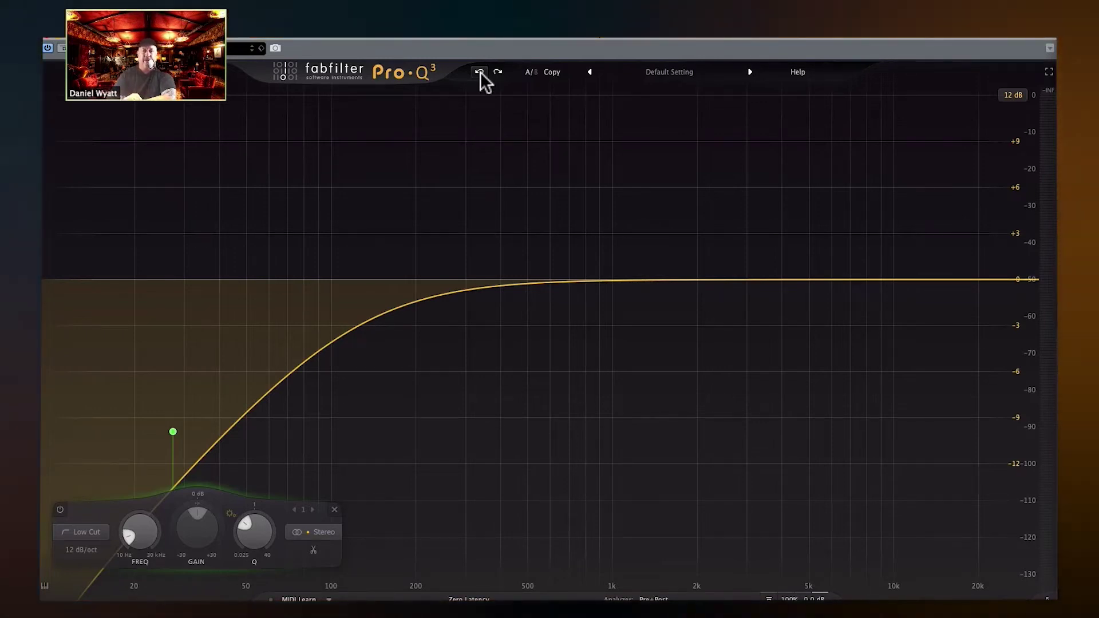
Step: Add a bell cut near 9 kHz, raise the low cut to about 163 Hz, and deepen the bell slightly
mouse_move(172, 433)
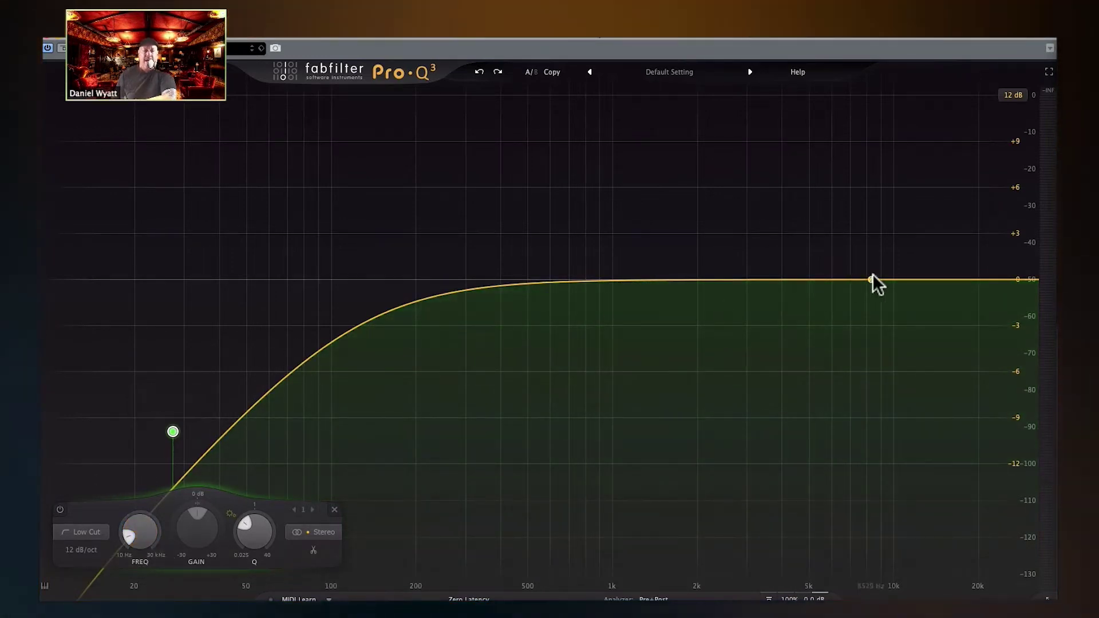
left_click_drag(874, 280, 883, 363)
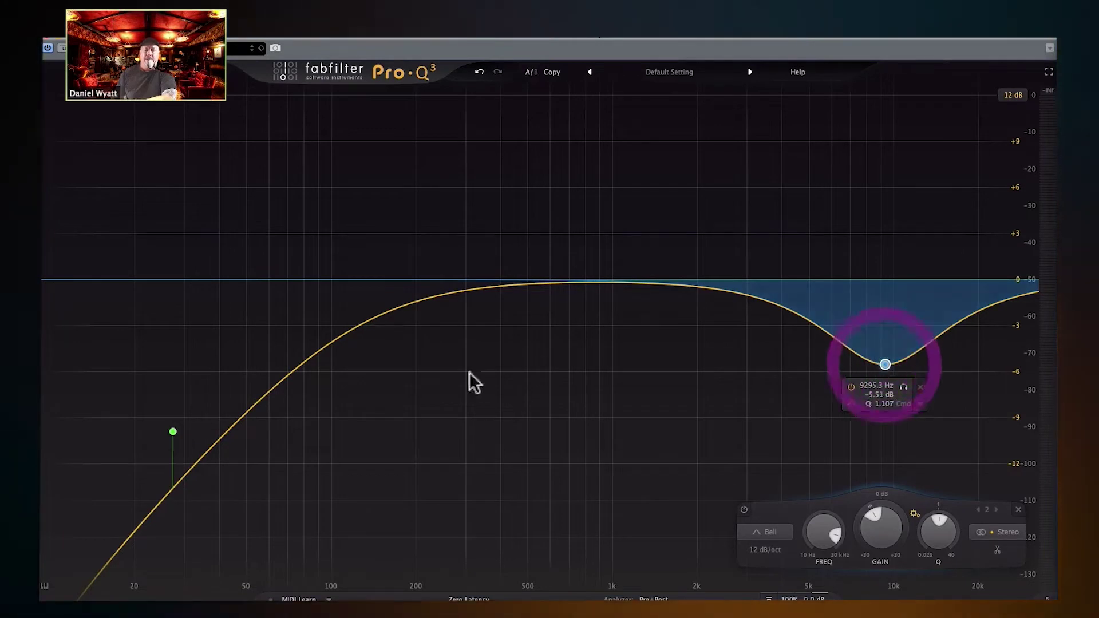
left_click_drag(173, 432, 391, 428)
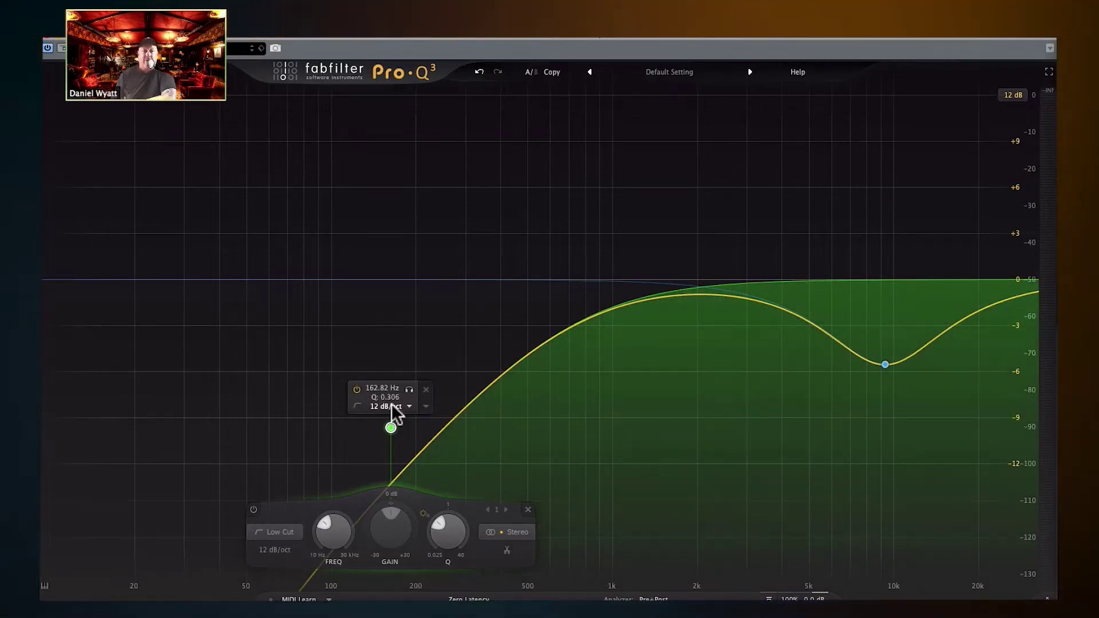
left_click_drag(885, 362, 880, 380)
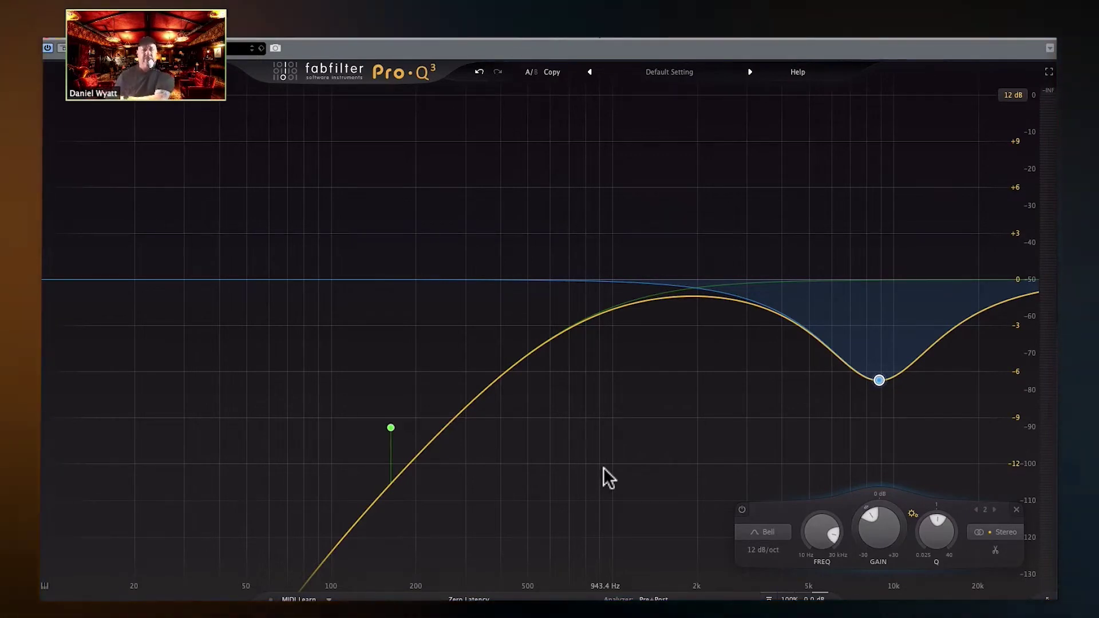
Step: Undo the bell cut near 9 kHz and the frequency increase of the low cut
mouse_move(382, 352)
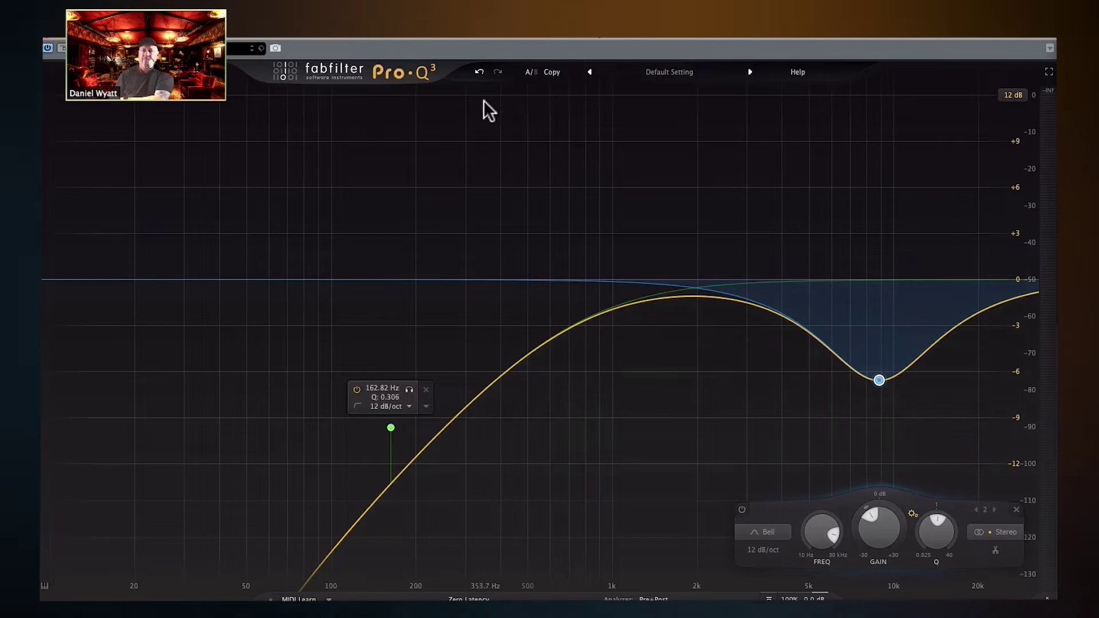
left_click(480, 72)
left_click(479, 72)
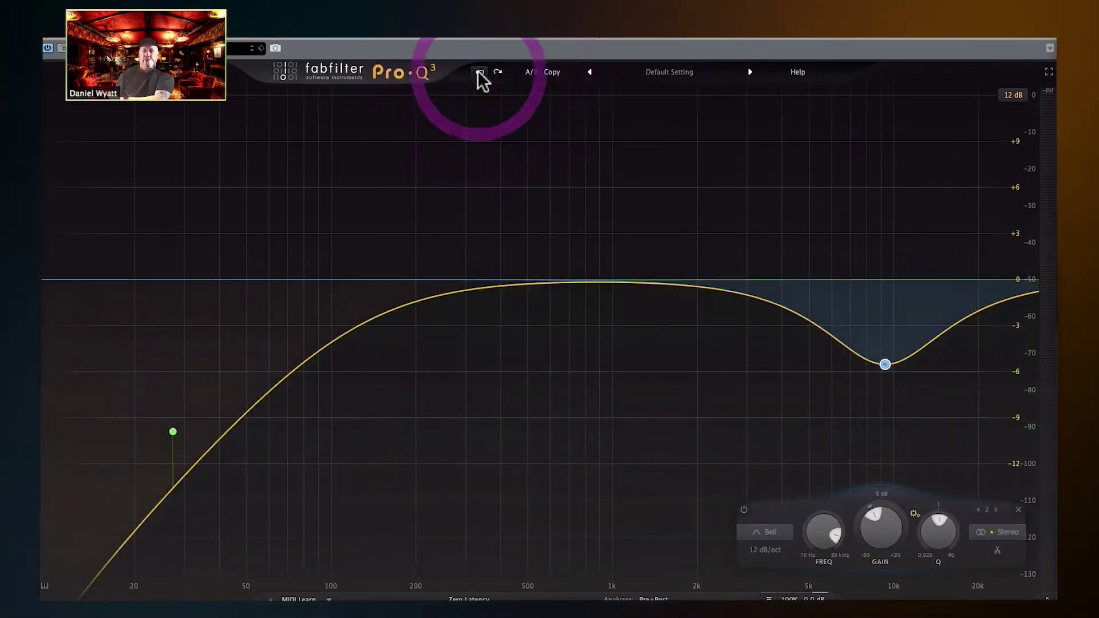
left_click(480, 73)
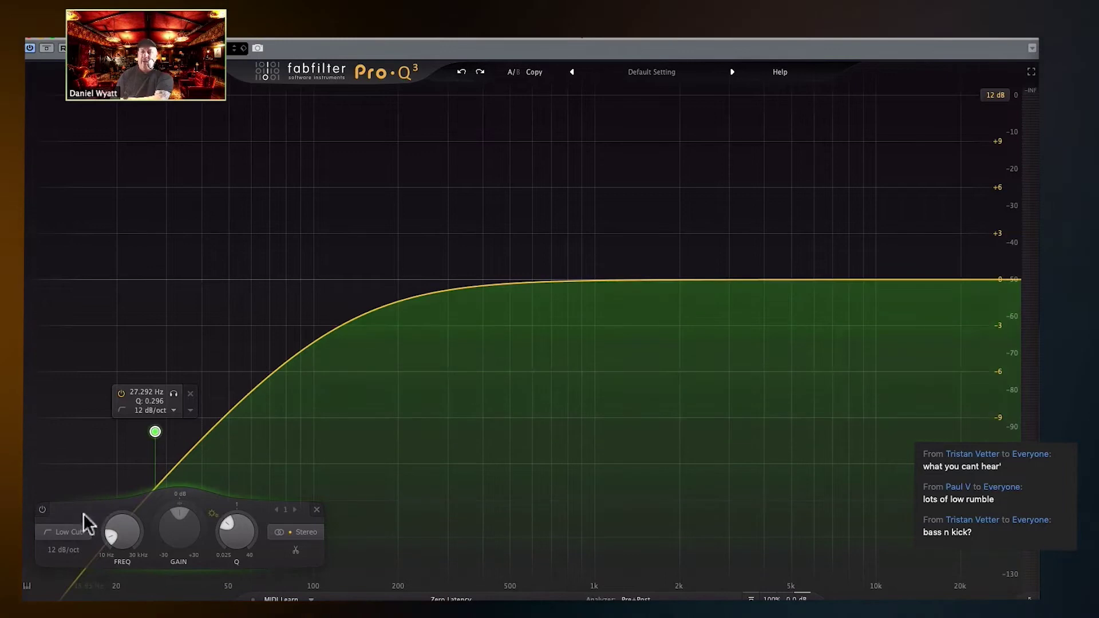
Step: Switch the low cut band to a Low Shelf and lower its gain to about -10 dB
left_click(70, 530)
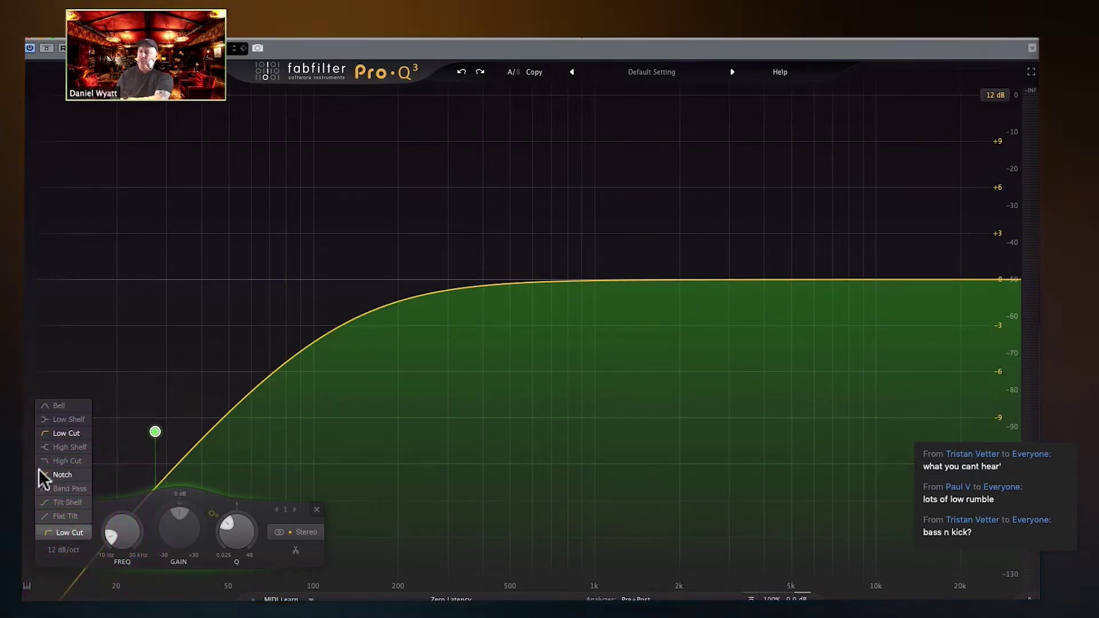
left_click(57, 420)
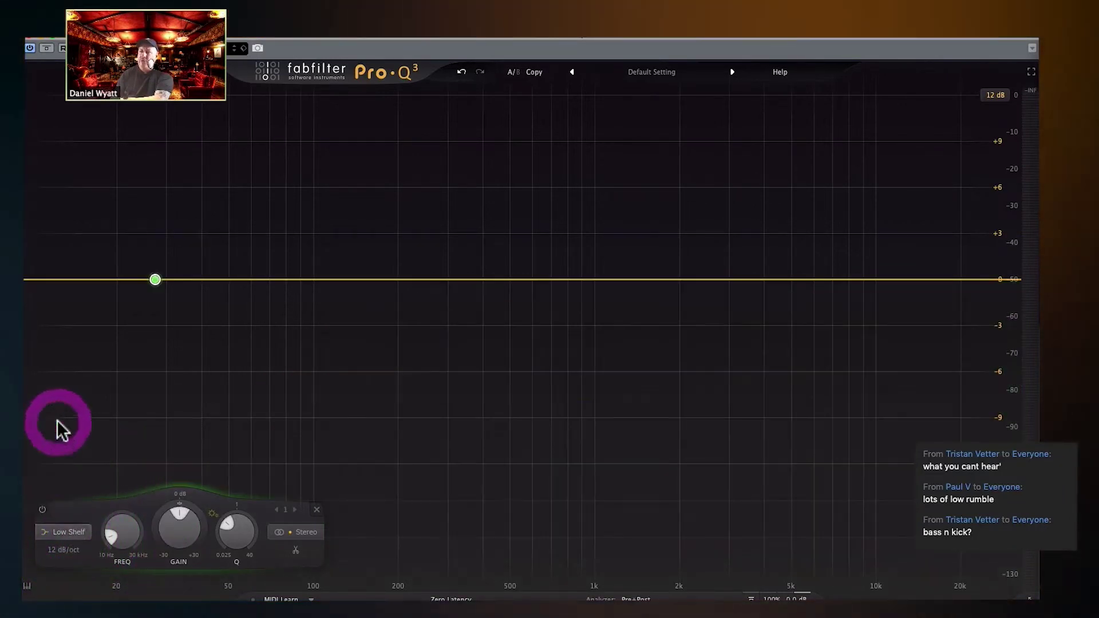
left_click_drag(175, 527, 172, 539)
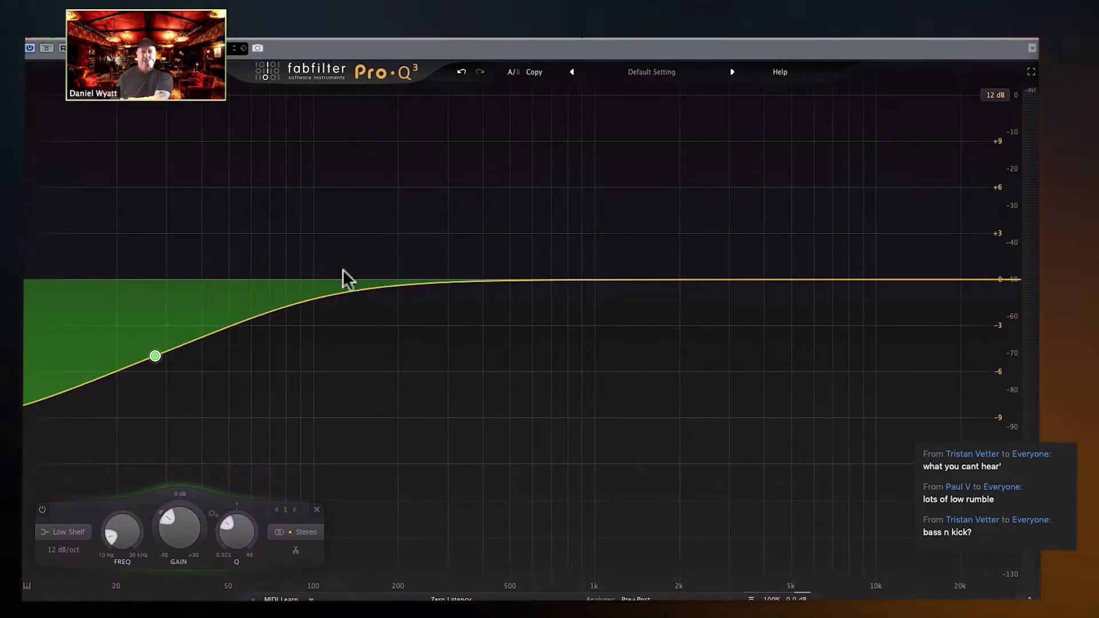
mouse_move(183, 359)
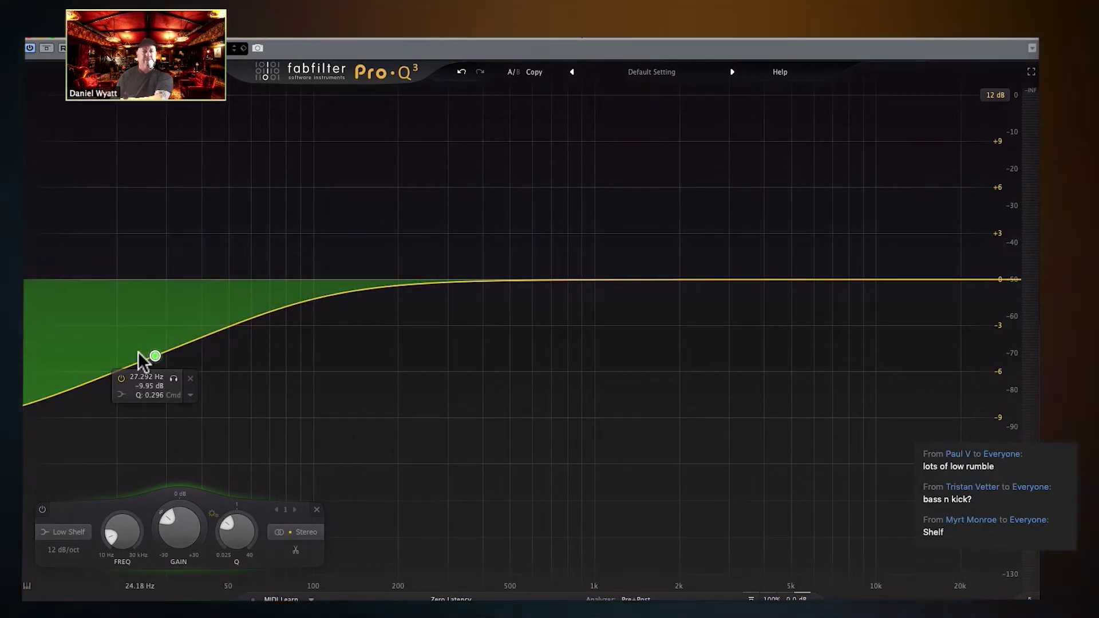
Step: Try adding a second low cut band below 20 Hz, and undo it along with the low shelf's gain reduction
double_click(97, 276)
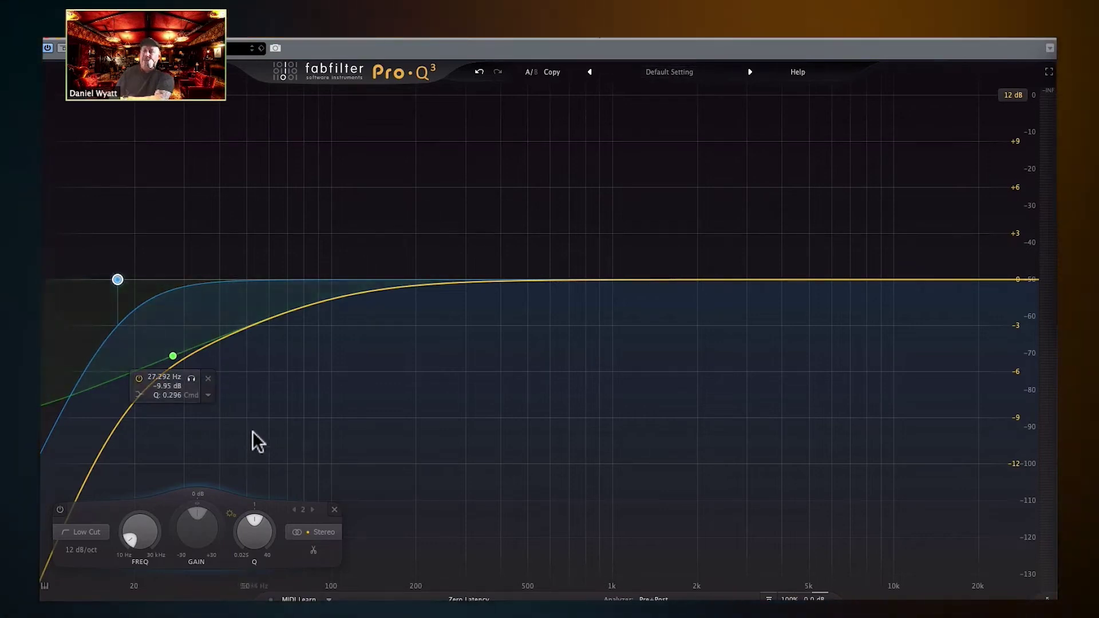
left_click(478, 71)
left_click(478, 72)
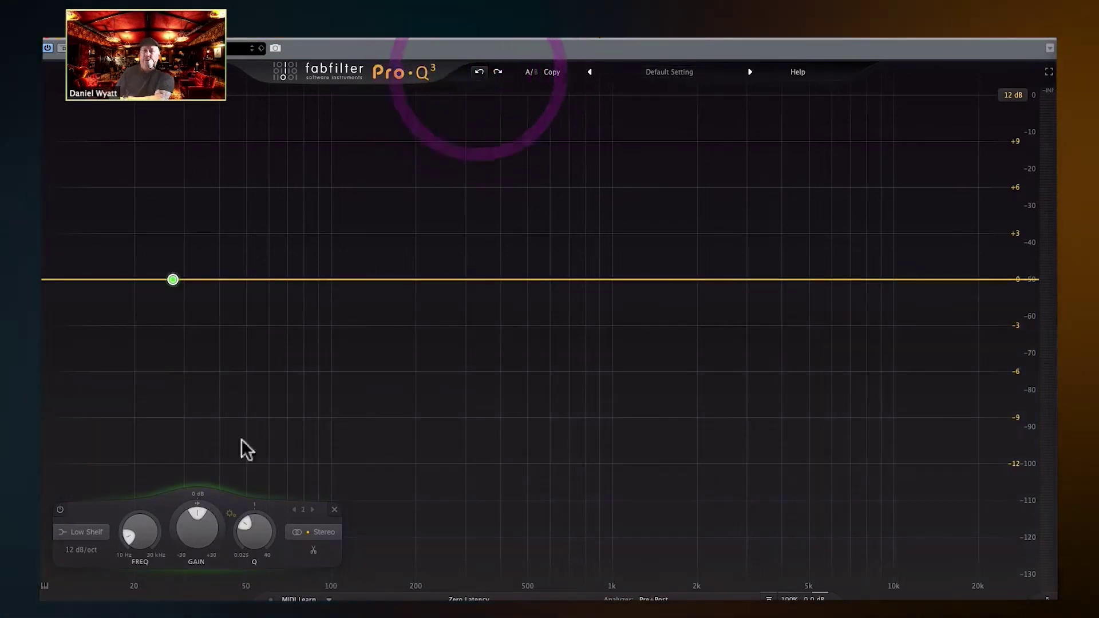
Step: Set the 27 Hz band's shape to Low Cut and reset its Q to 1
mouse_move(182, 271)
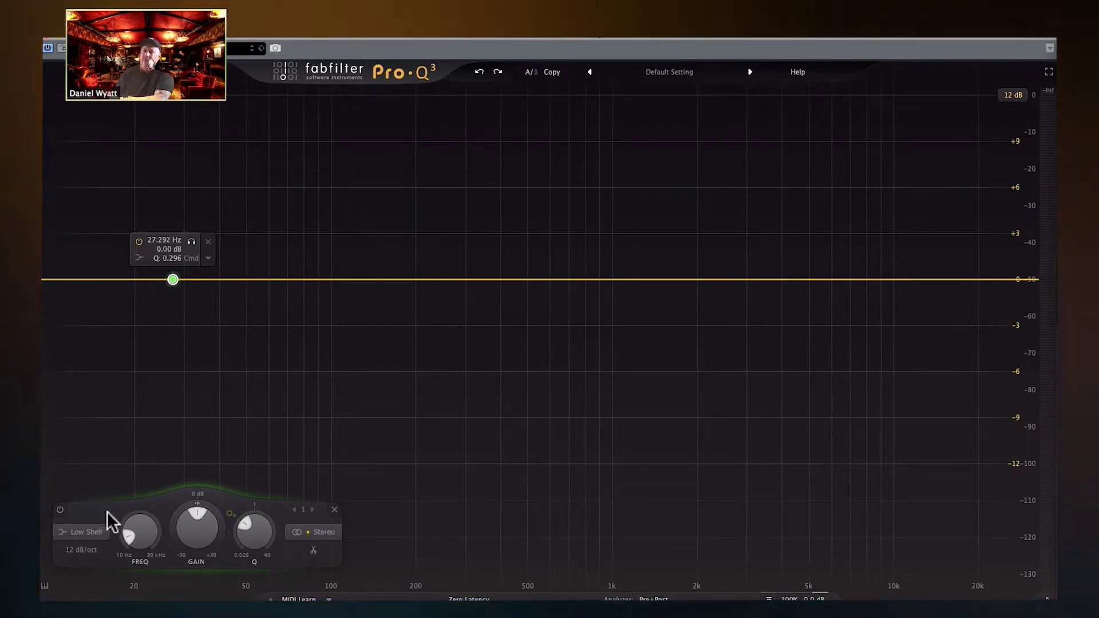
left_click(84, 527)
left_click(84, 430)
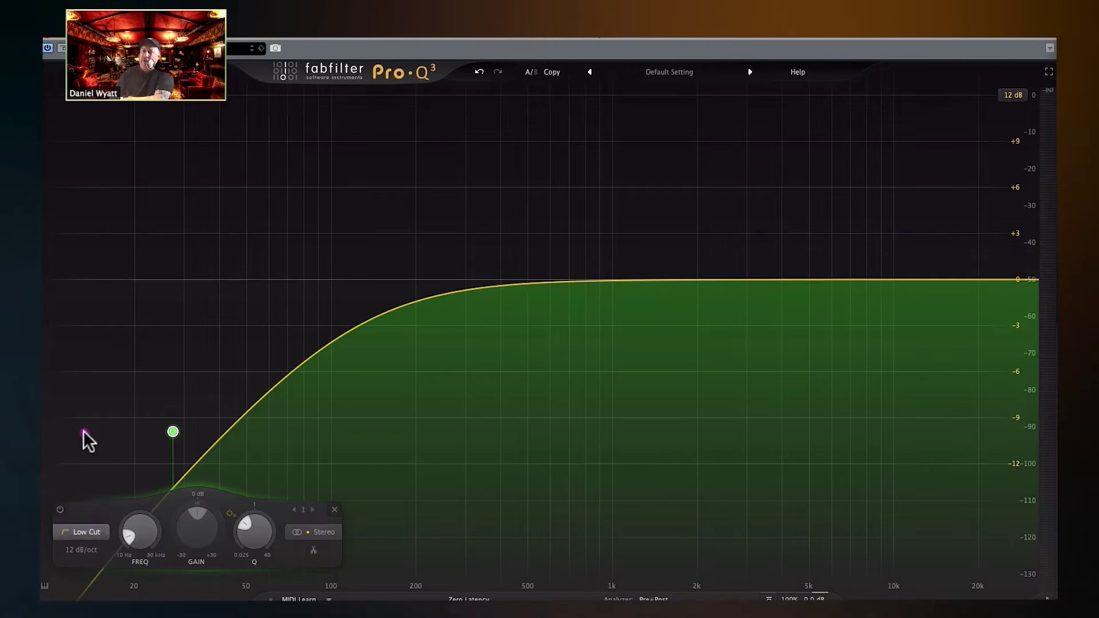
double_click(248, 537)
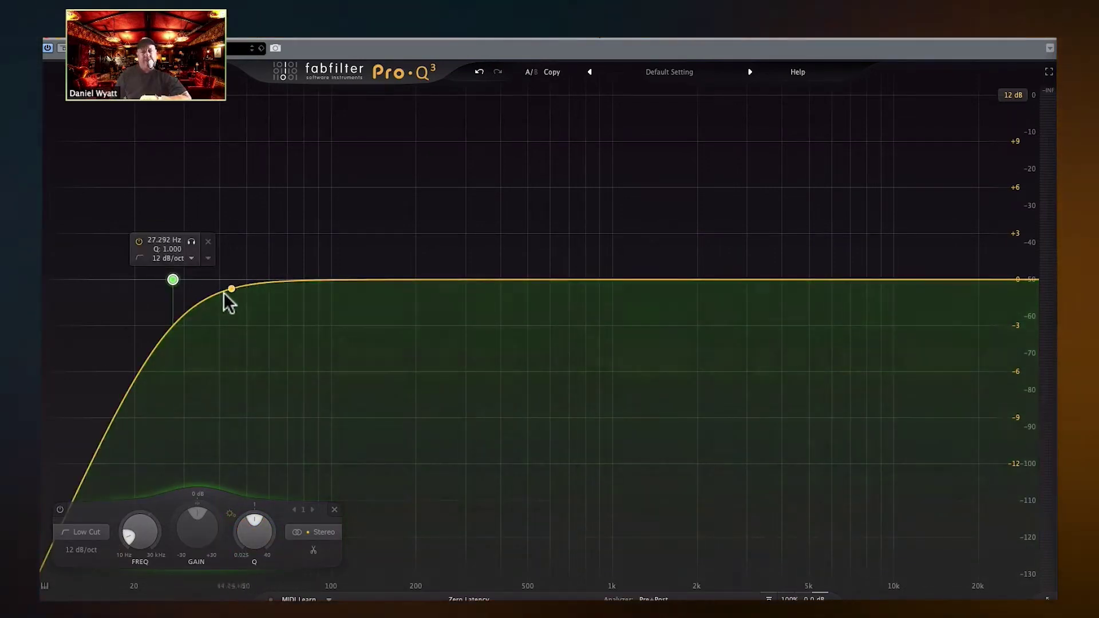
Step: Try a high Q of about 2.3 and a low Q of about 0.28 on the low cut, and reset it to 1
mouse_move(256, 534)
left_click_drag(254, 526, 377, 335)
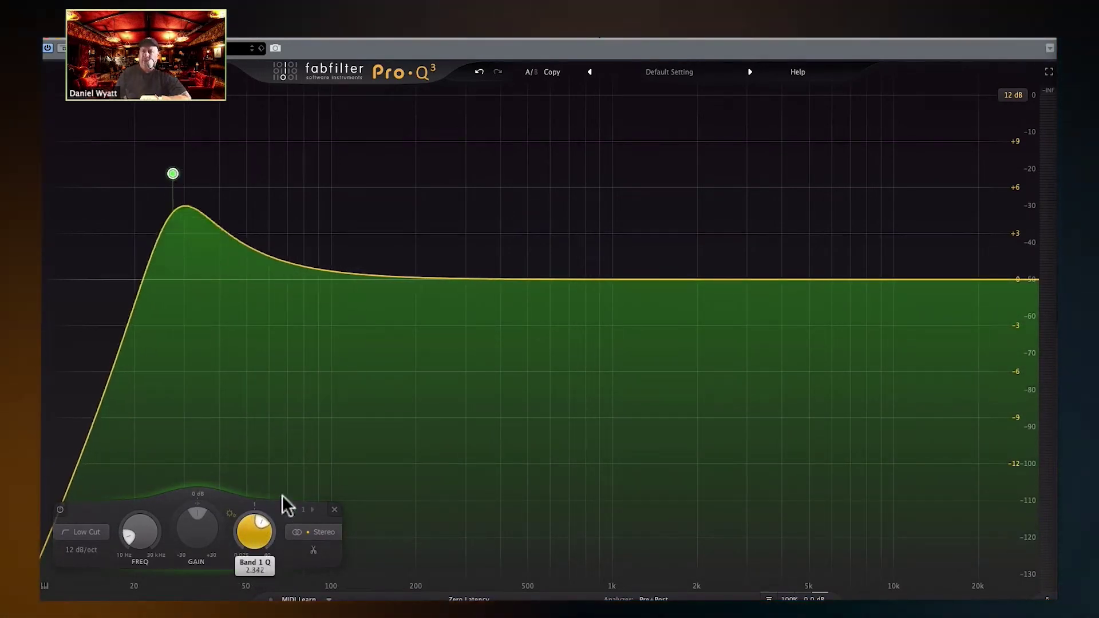
left_click_drag(283, 495, 273, 455)
mouse_move(253, 523)
left_mouse_down()
mouse_move(219, 558)
mouse_move(245, 532)
left_mouse_up()
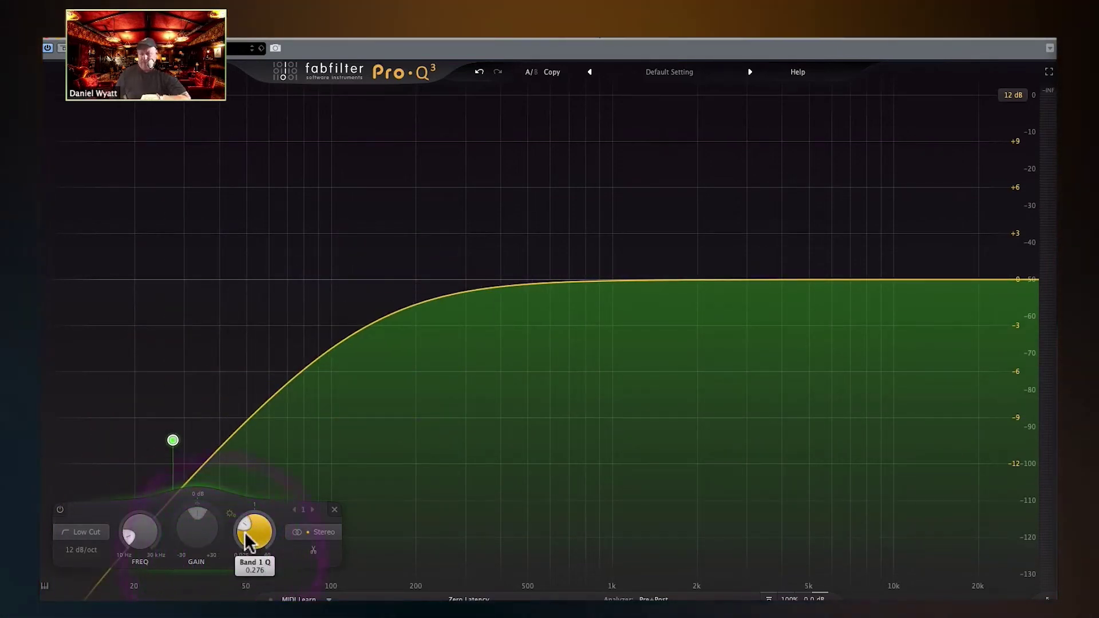
double_click(245, 531)
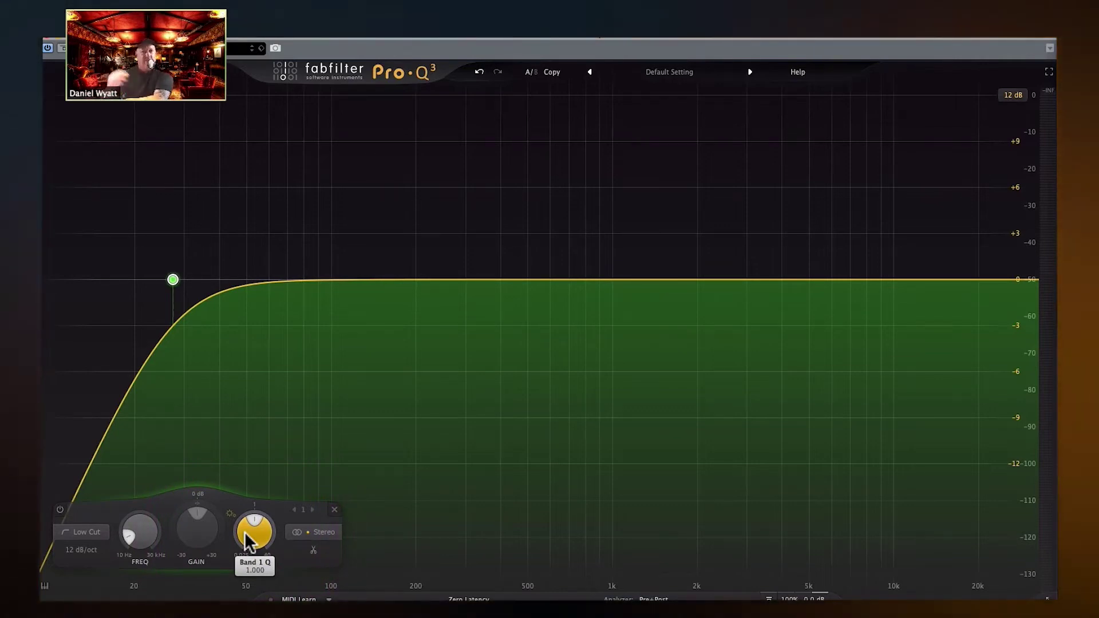
mouse_move(131, 536)
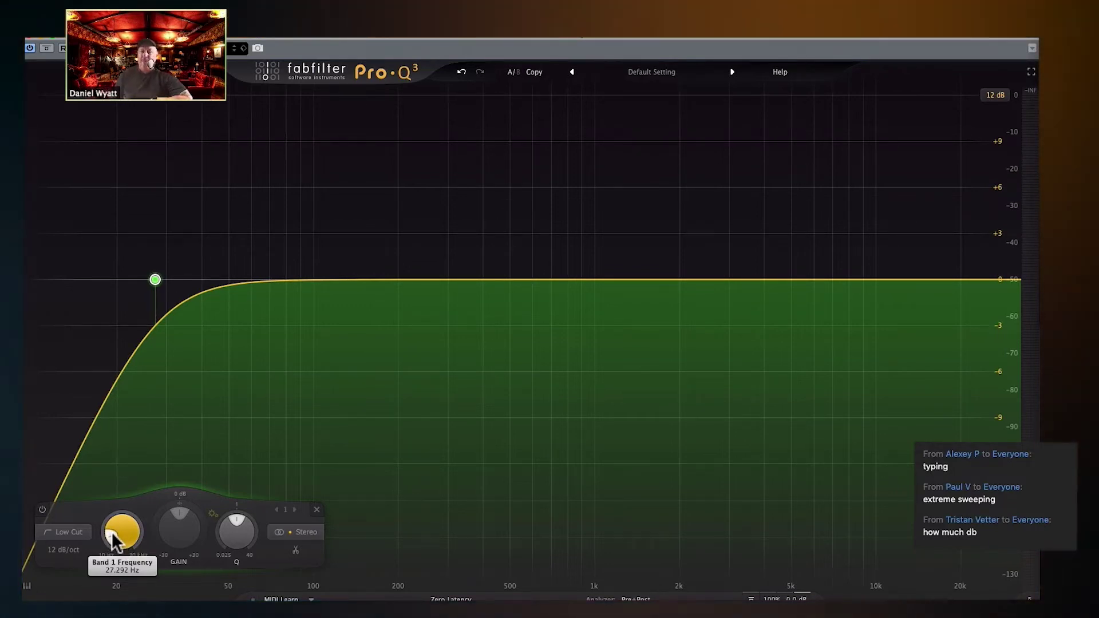
Step: Sweep the low cut's frequency up to about 3850 Hz and back down to about 103 Hz
left_click_drag(112, 533, 416, 304)
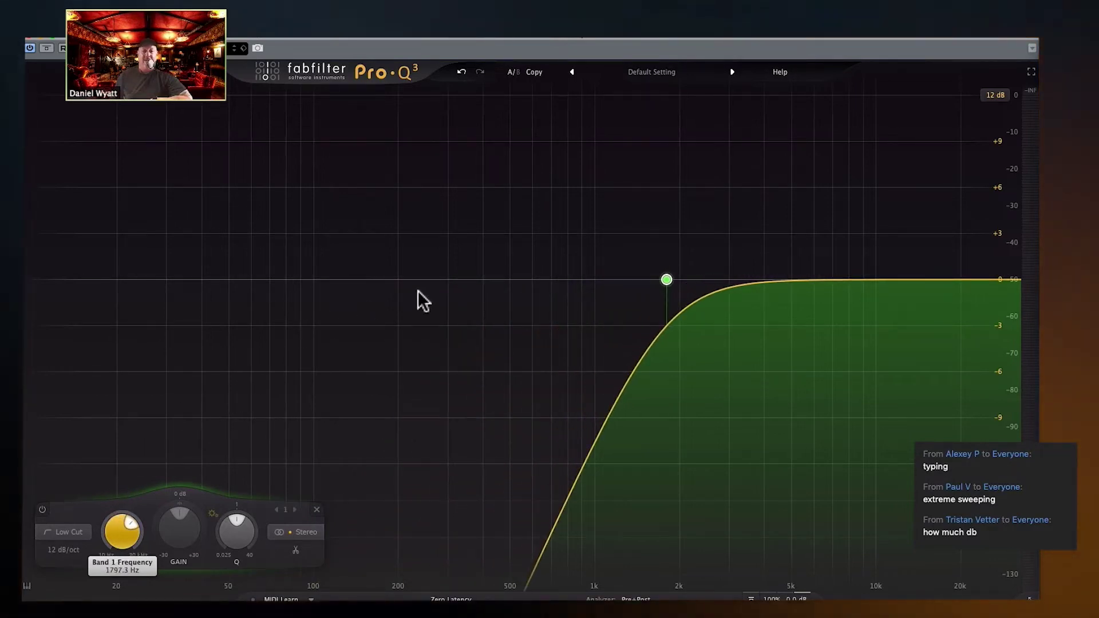
left_click_drag(418, 290, 418, 290)
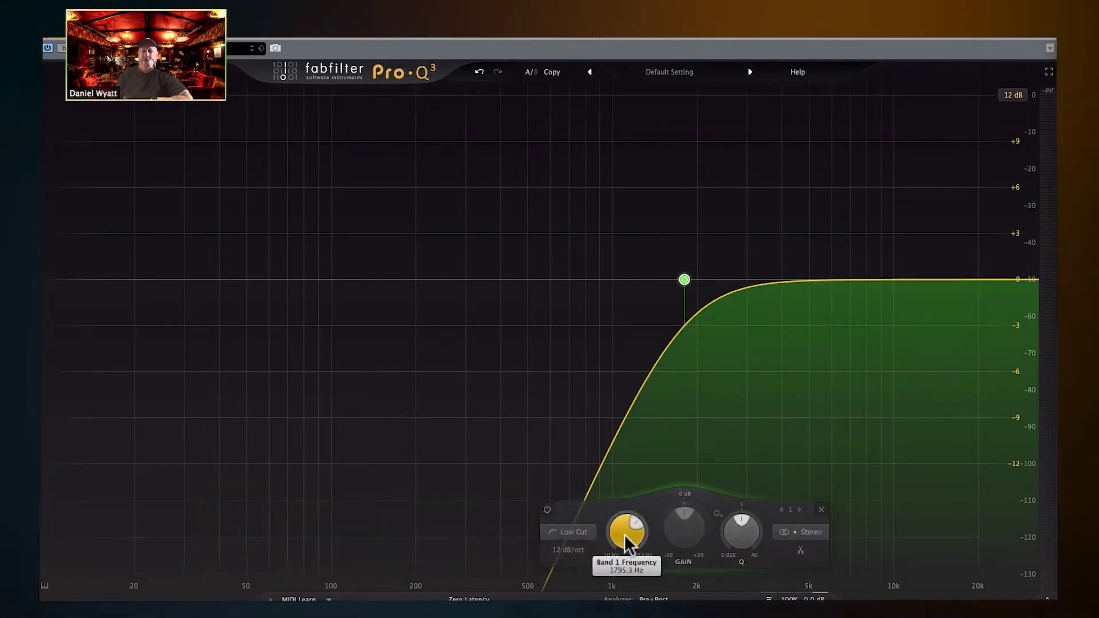
left_click(684, 281)
left_click_drag(635, 530, 550, 546)
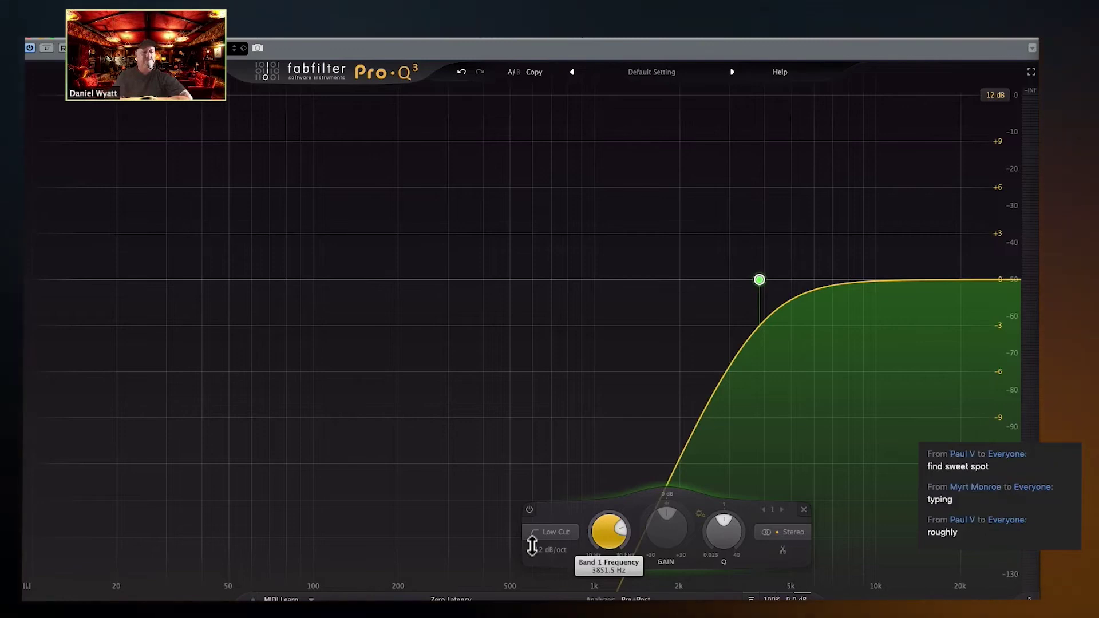
left_click_drag(594, 524, 418, 596)
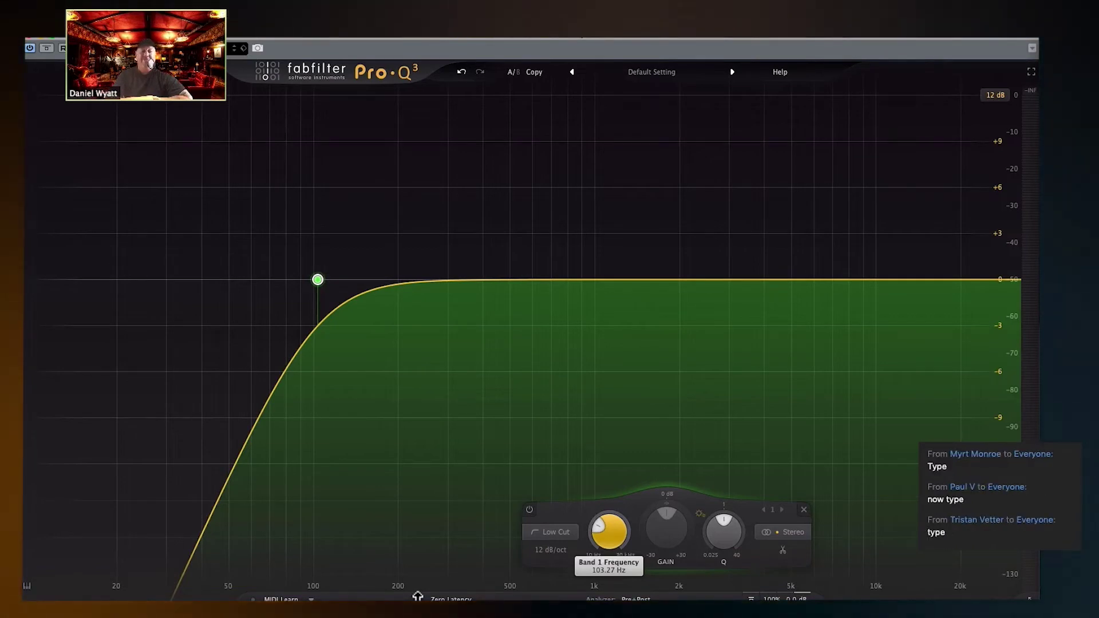
Step: Set the low cut's frequency to exactly 80 Hz, and raise it to 120 Hz
double_click(609, 532)
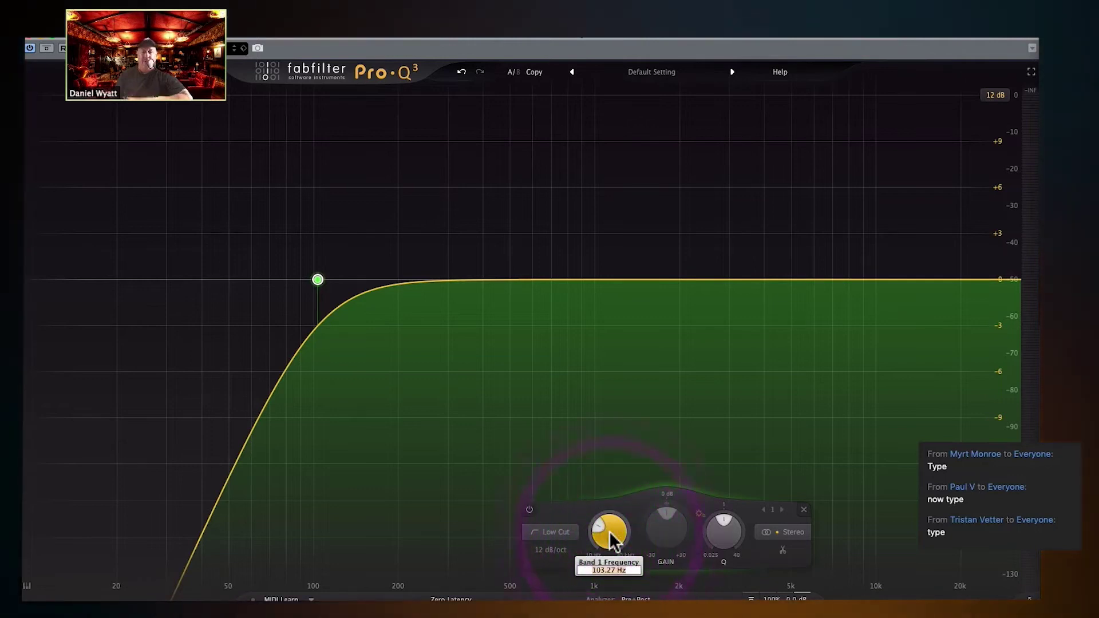
type("80")
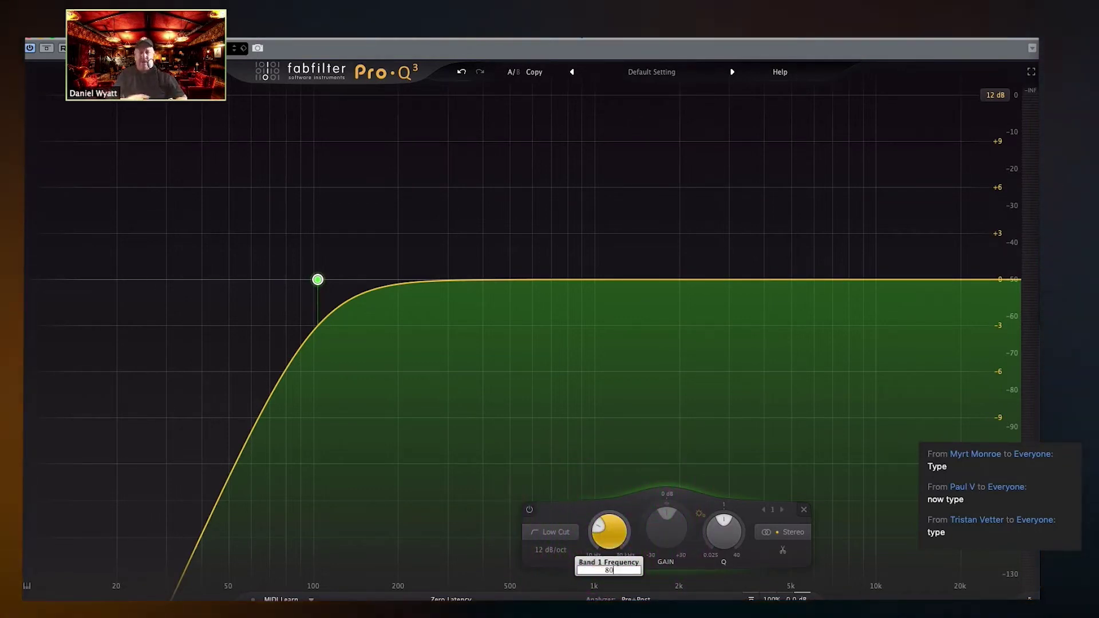
key("Return")
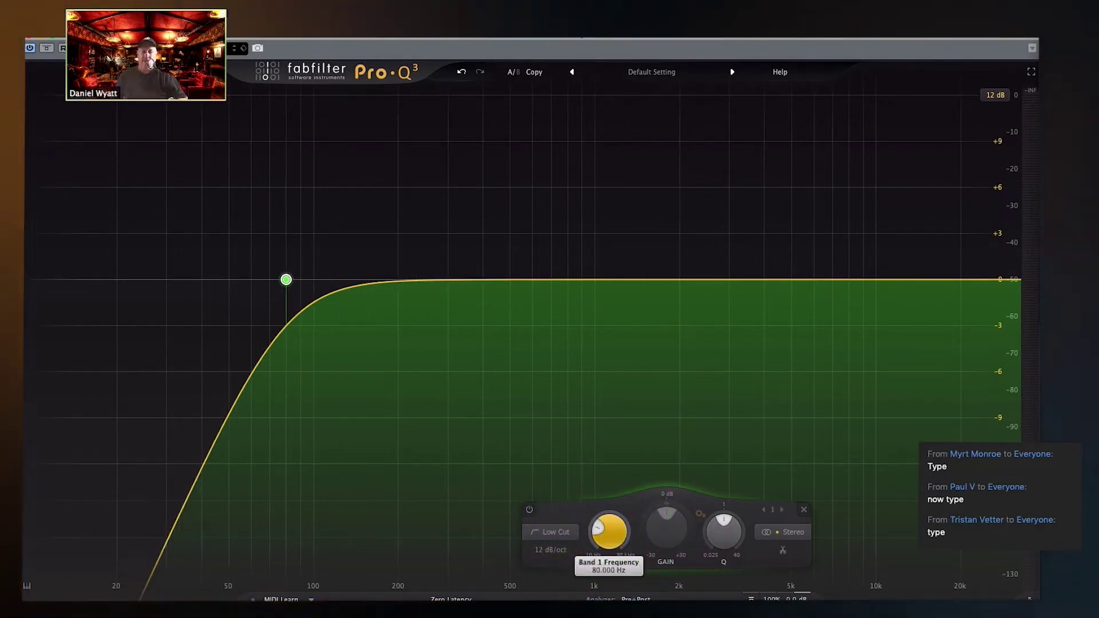
double_click(607, 533)
double_click(605, 529)
type("120")
key("Return")
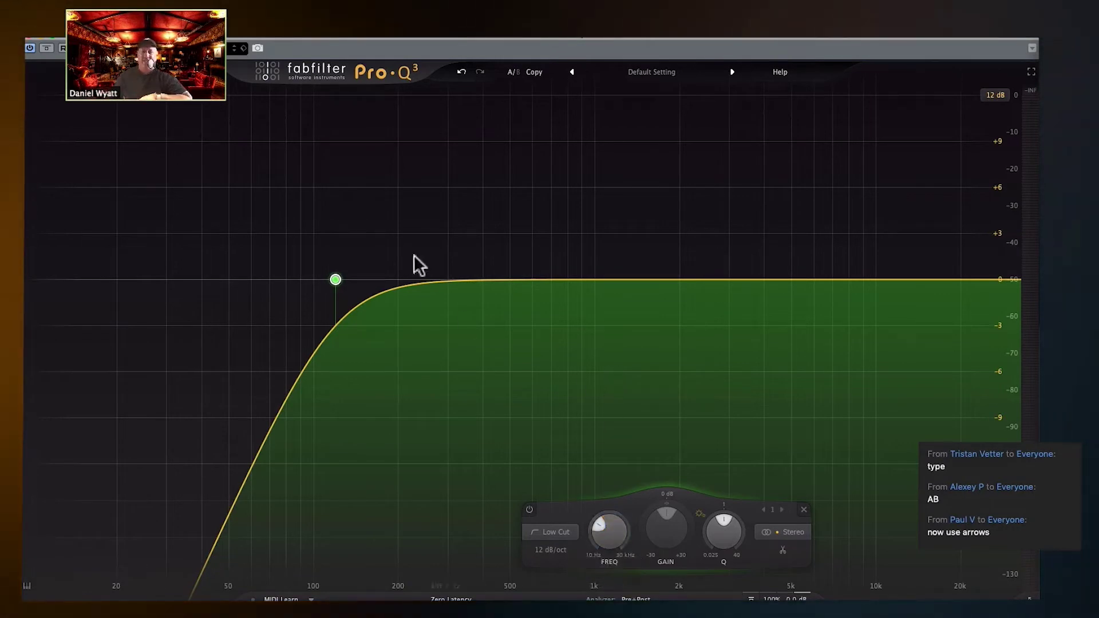
Step: Compare the 80 Hz and 120 Hz low cut settings by repeatedly undoing and redoing the last frequency changes
left_click(459, 71)
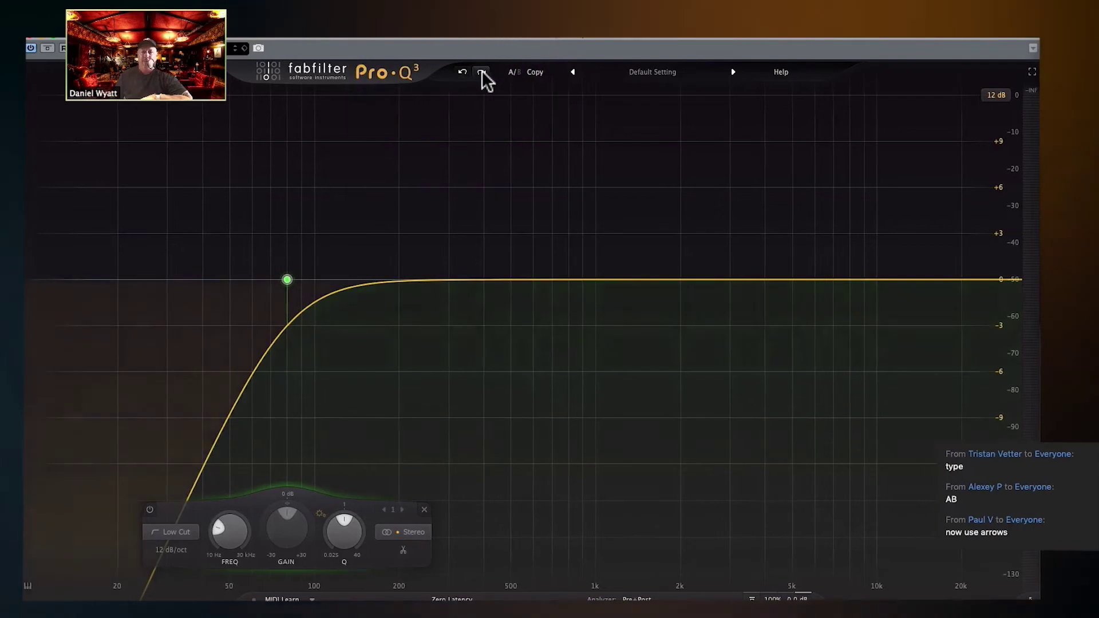
left_click(482, 71)
left_click(469, 71)
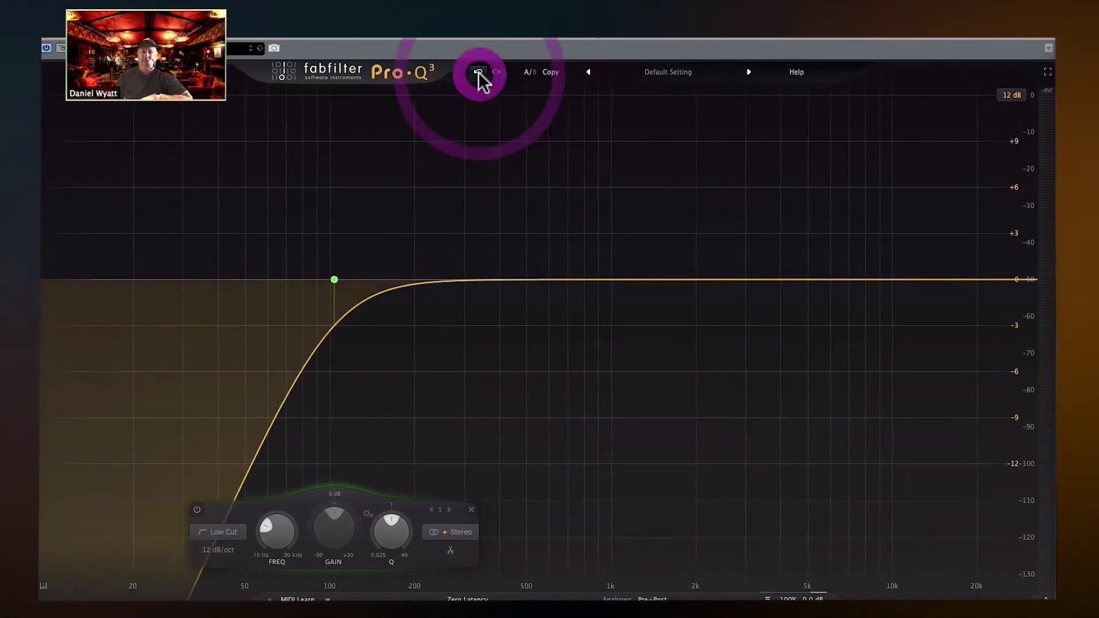
left_click(499, 71)
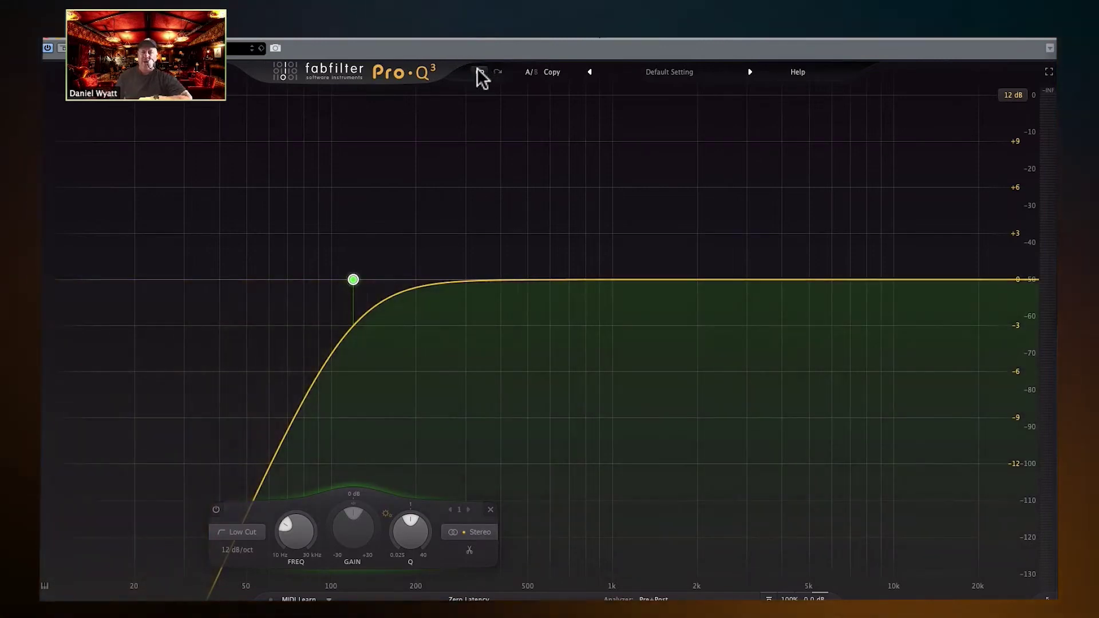
left_click(478, 71)
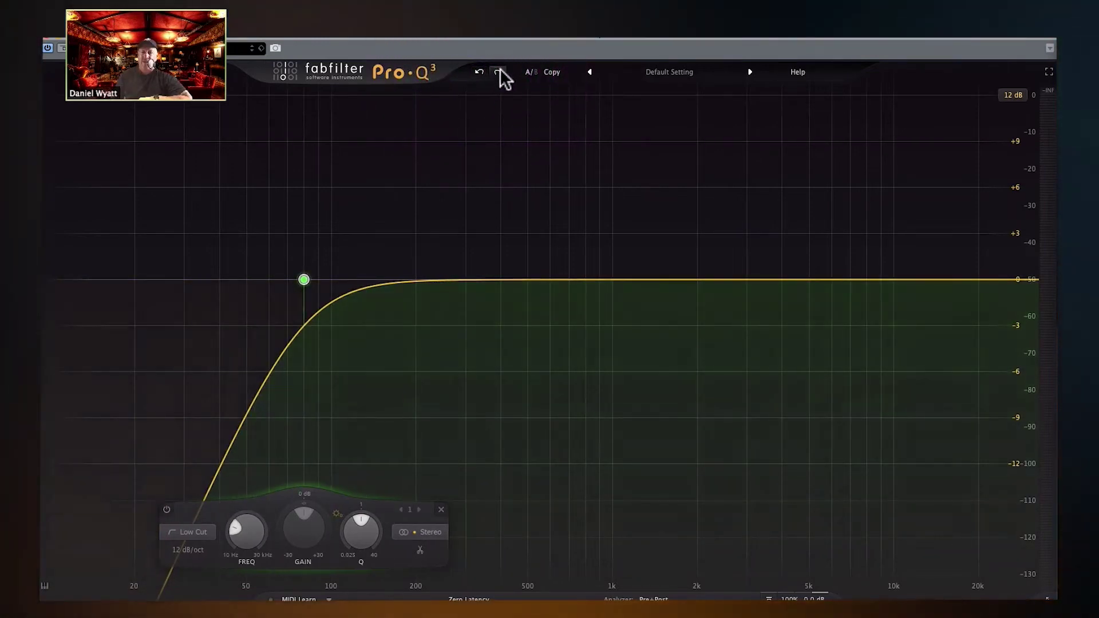
left_click(499, 72)
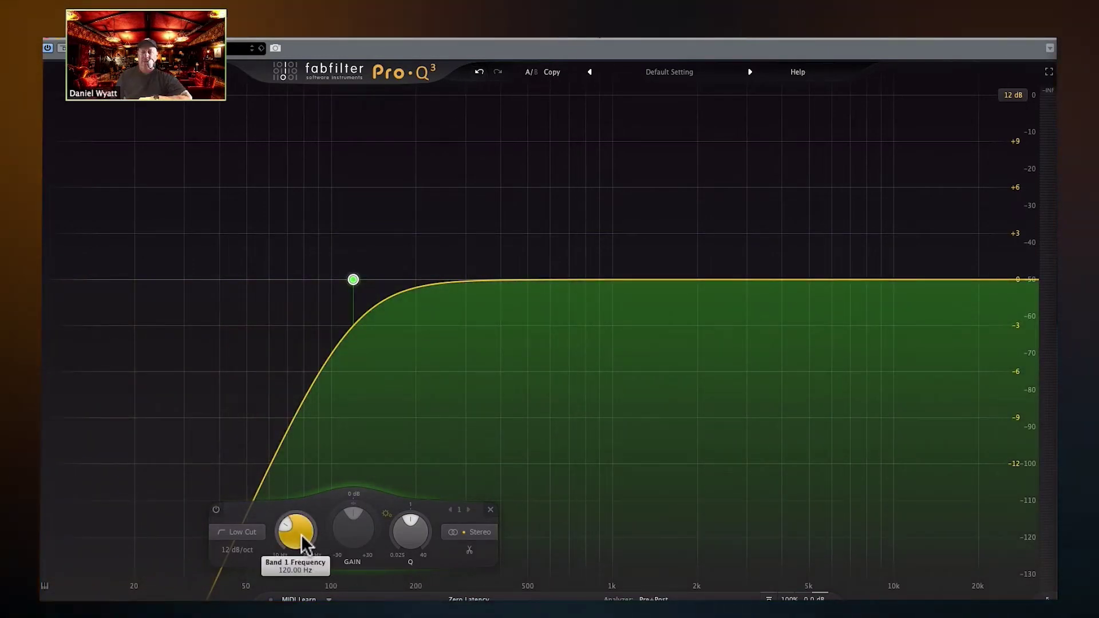
Step: Set the low cut's frequency to 110 Hz and fine-tune it down to about 108.6 Hz
double_click(301, 535)
type("110")
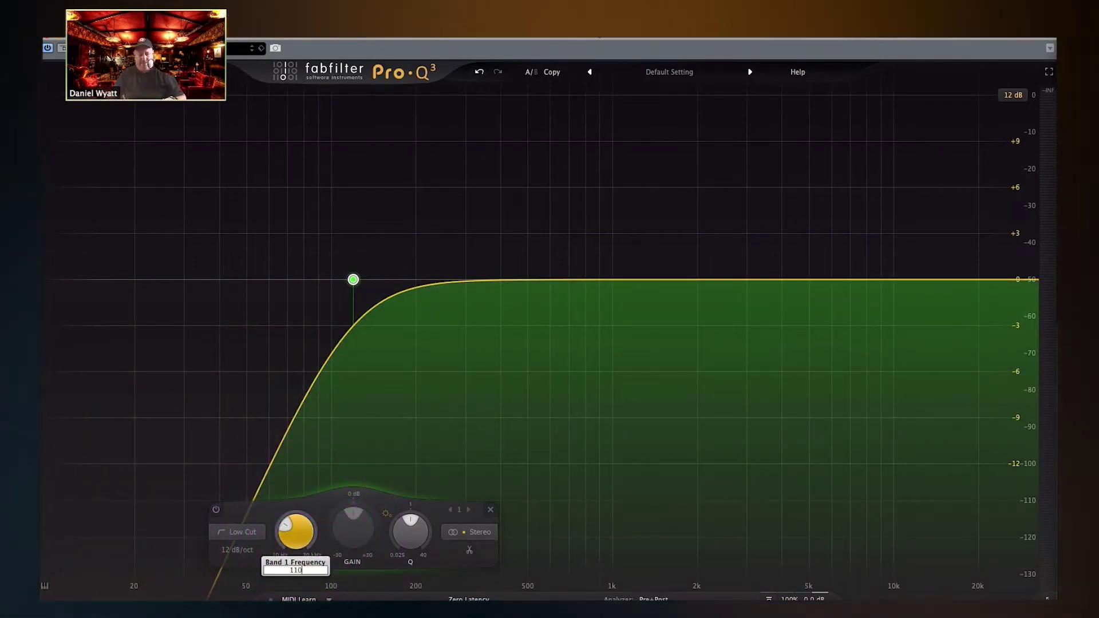
key("Return")
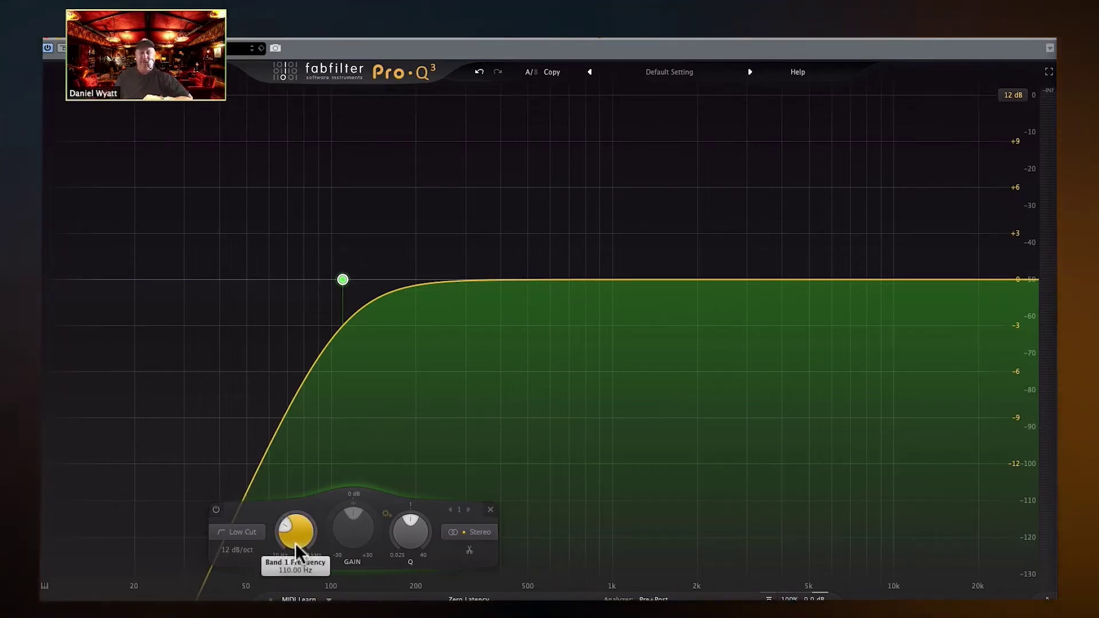
scroll(294, 542, "up", 2)
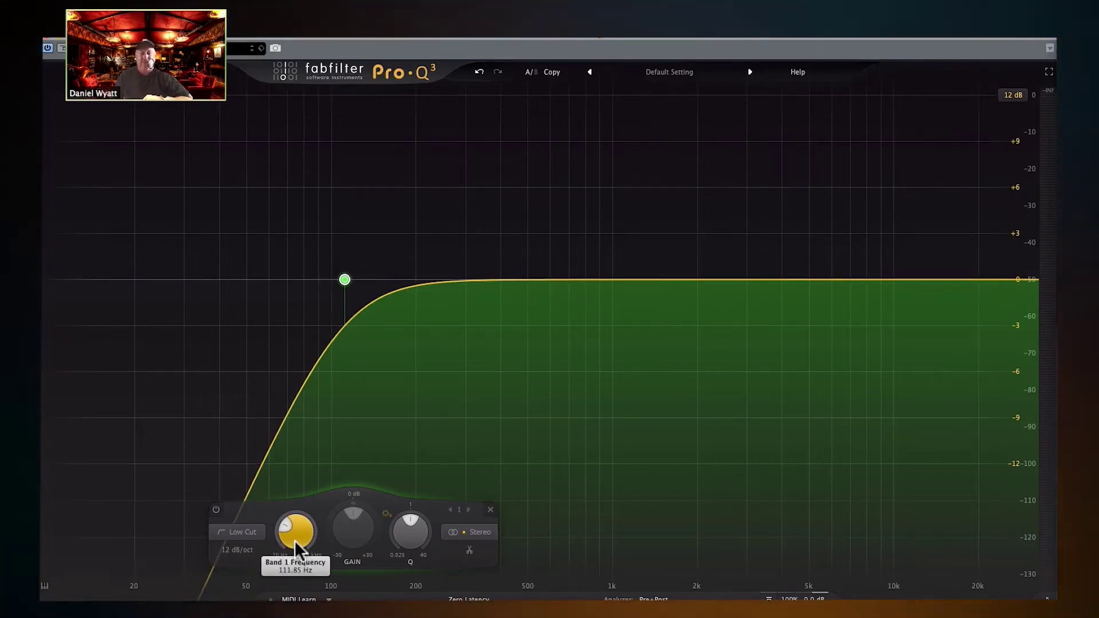
left_click_drag(295, 537, 296, 540)
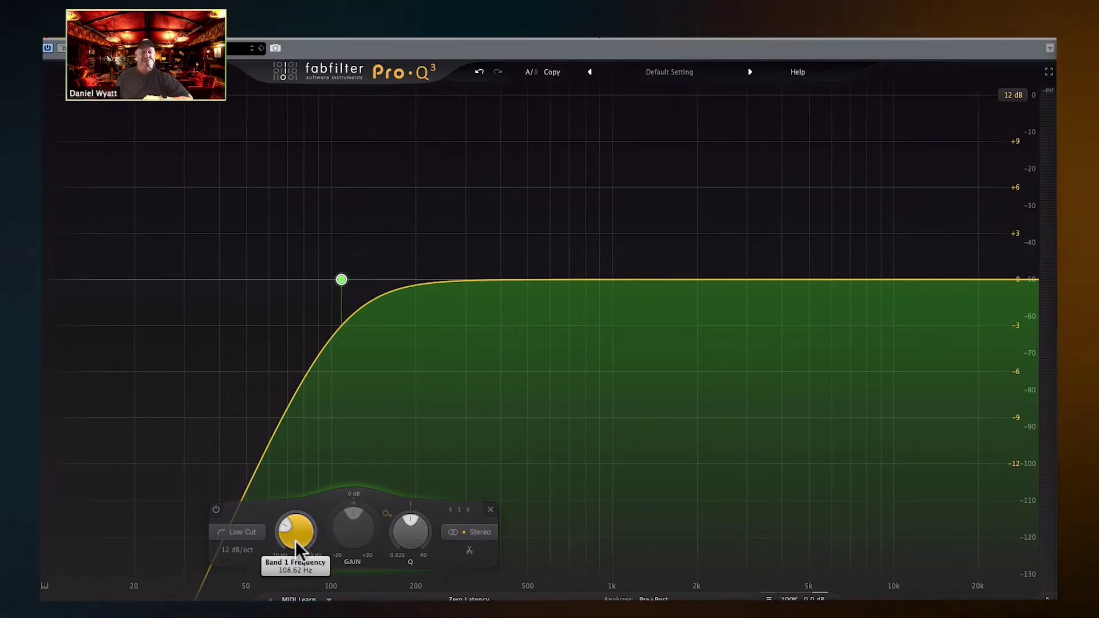
Step: Try the low cut's frequency at 100 Hz, and set it to 110 Hz
double_click(295, 540)
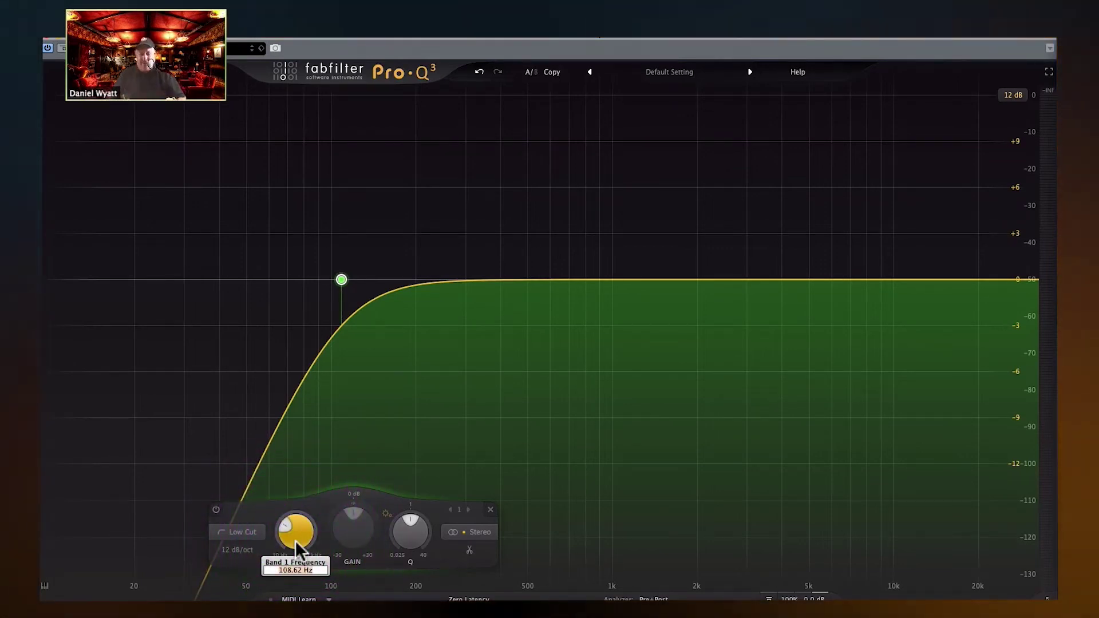
type("100")
key("Return")
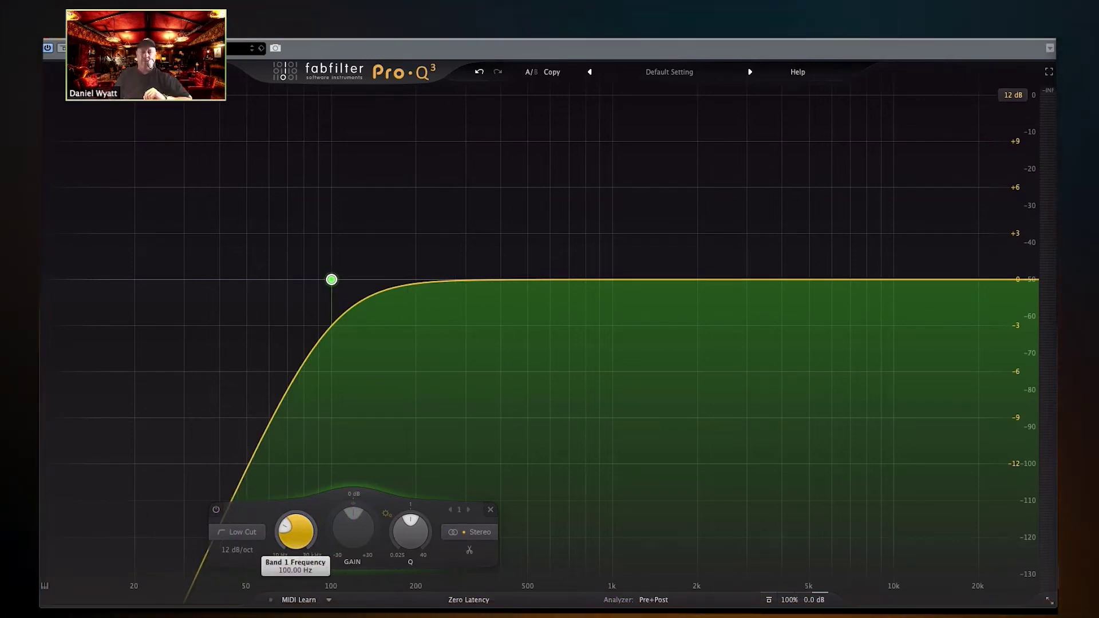
double_click(285, 539)
type("110")
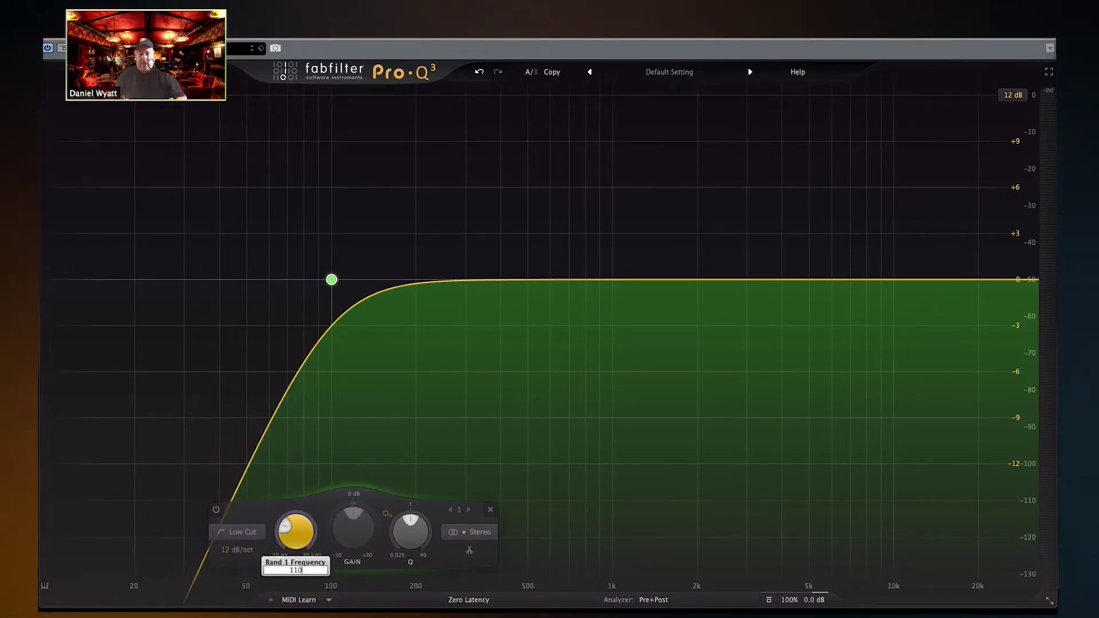
key("Return")
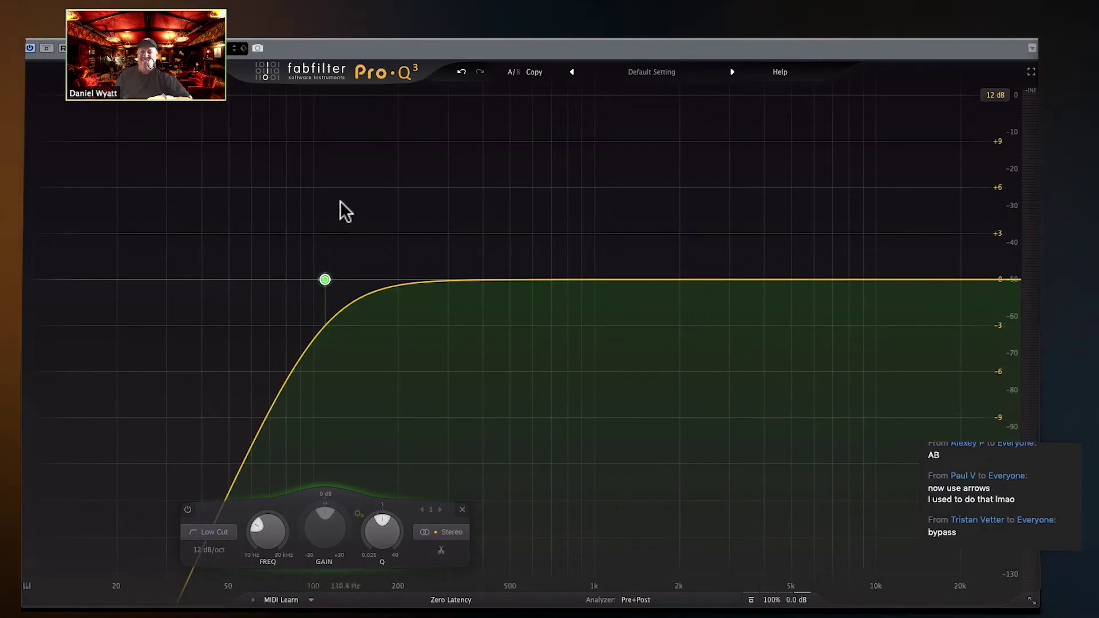
Step: Switch the plug-in off and on in the host, and toggle the host's bypass for an A/B comparison
left_click(29, 46)
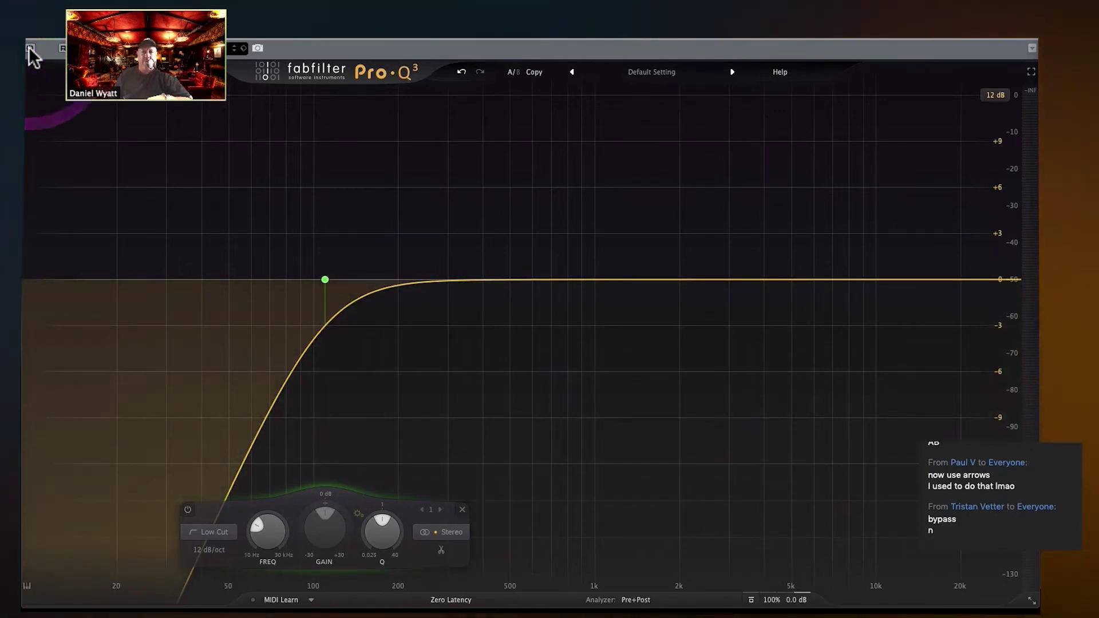
left_click(29, 46)
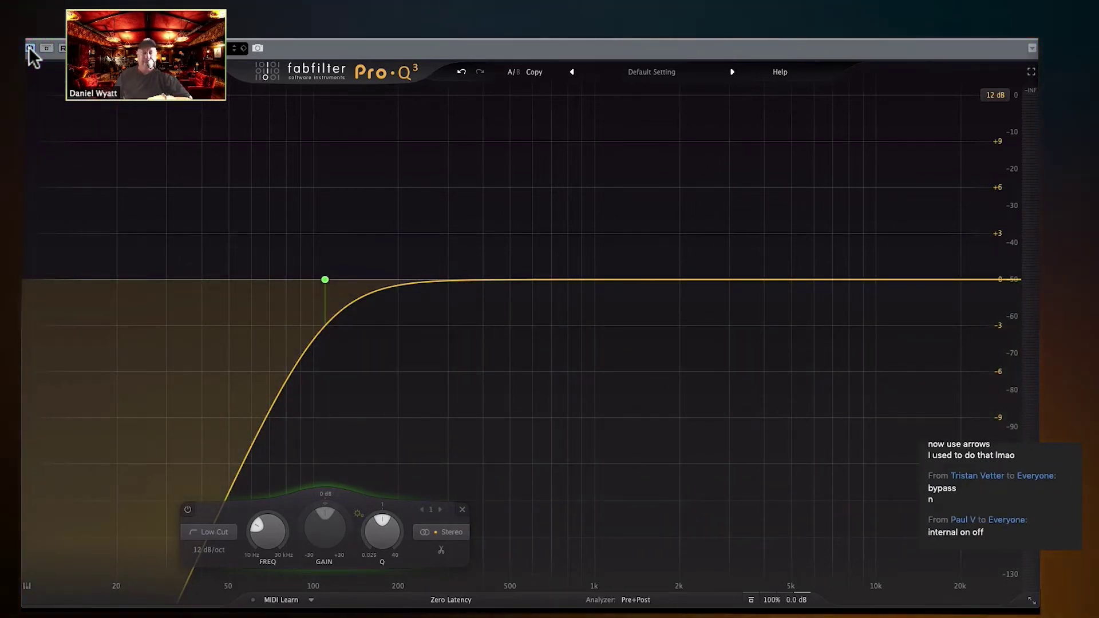
left_click(46, 46)
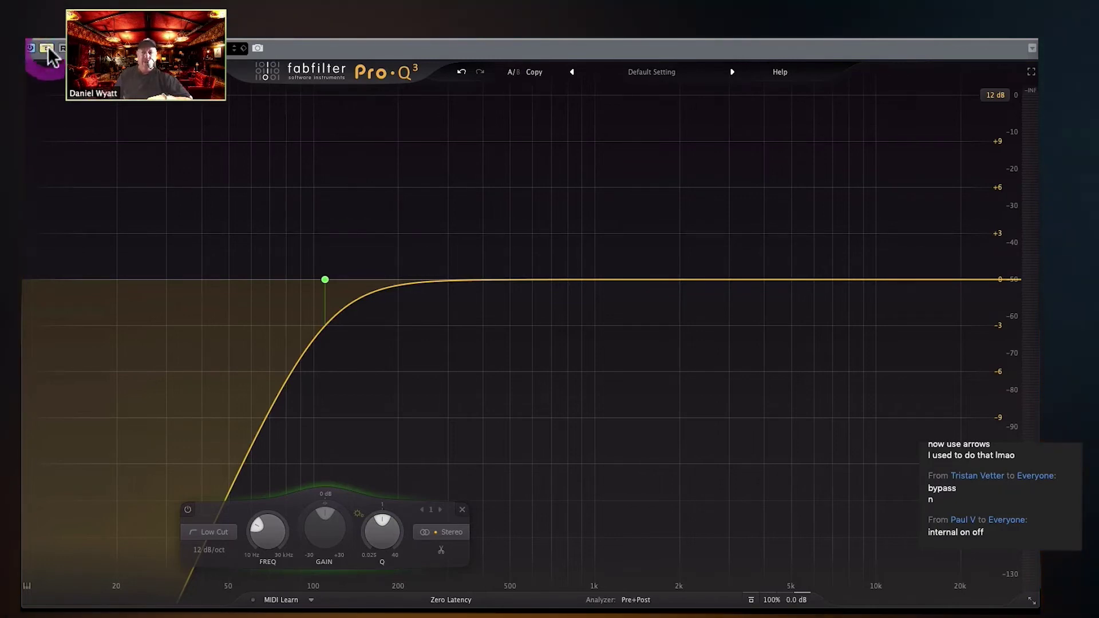
left_click(47, 45)
left_click(47, 45)
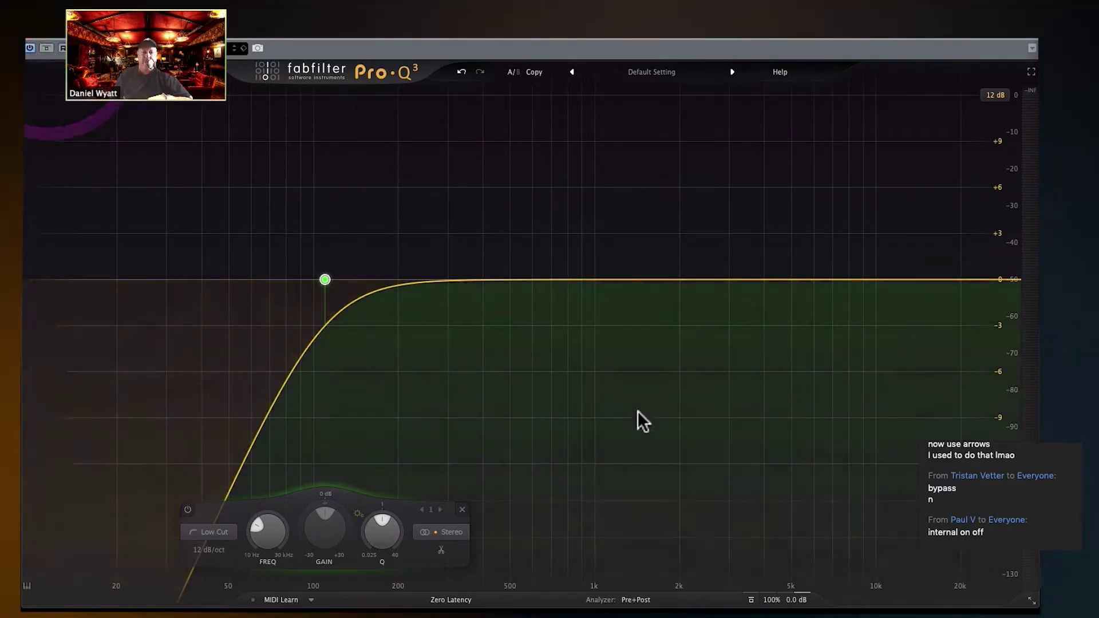
Step: Toggle the EQ's internal global bypass on and off several times to compare the flat and filtered signals
left_click(752, 600)
left_click(751, 600)
left_click(750, 599)
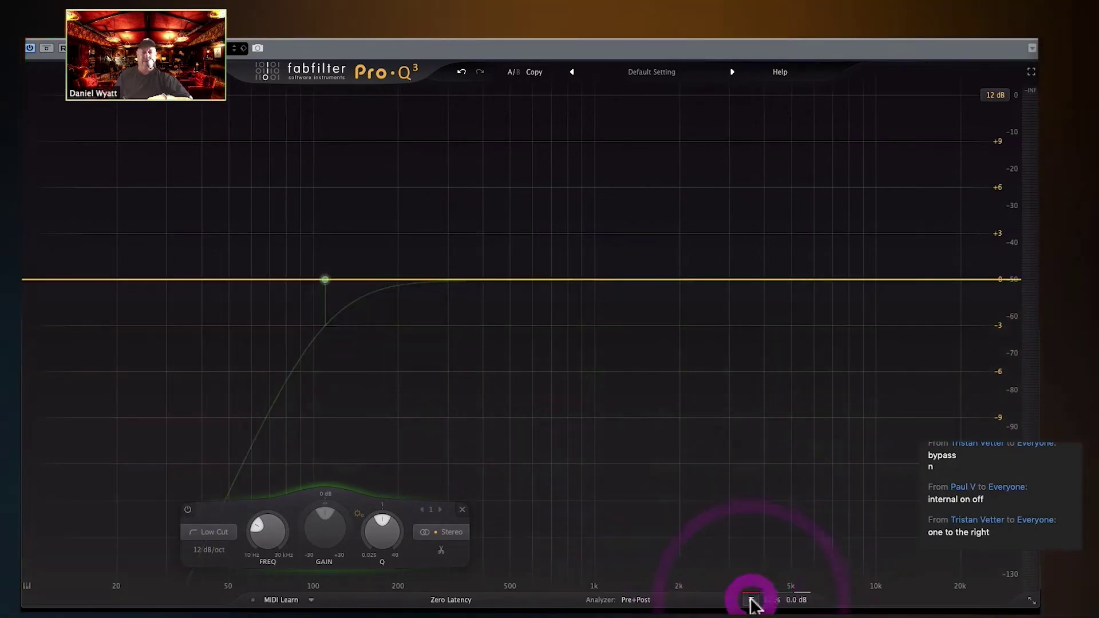
left_click(750, 599)
left_click(750, 599)
left_click(748, 596)
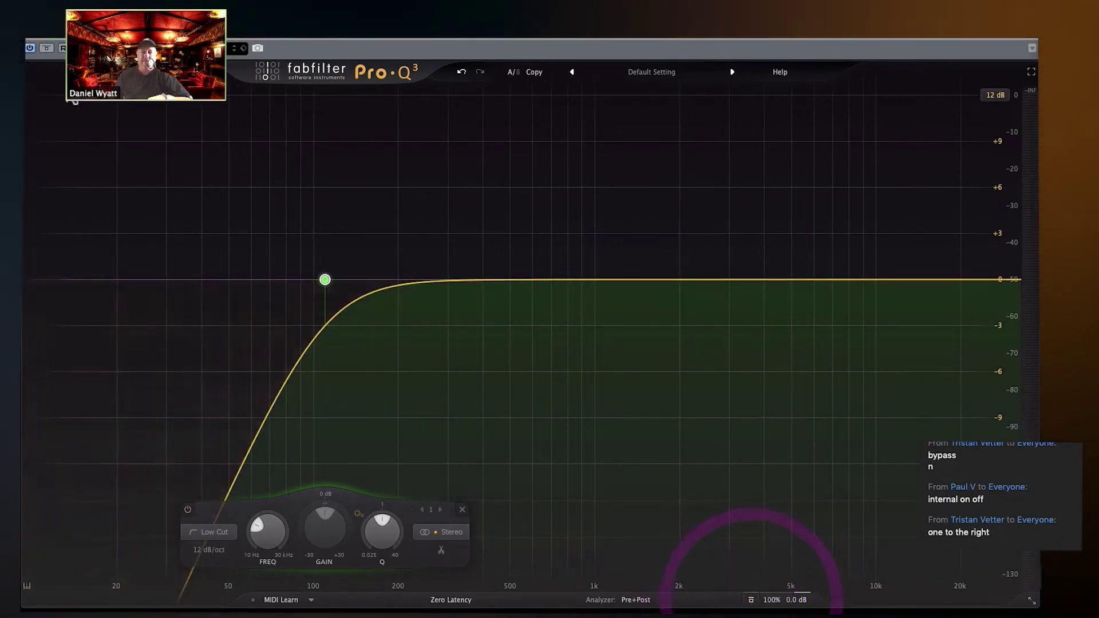
Step: Toggle the host's plug-in bypass on and off once more, and do the same with the EQ's global bypass
left_click(47, 48)
left_click(46, 48)
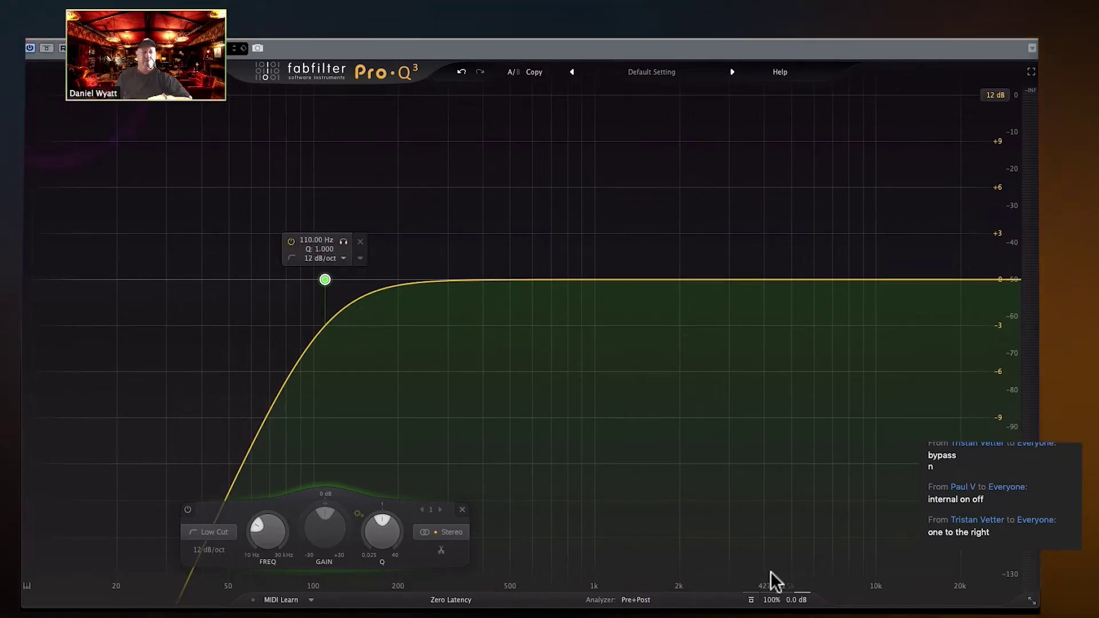
left_click(751, 600)
left_click(751, 600)
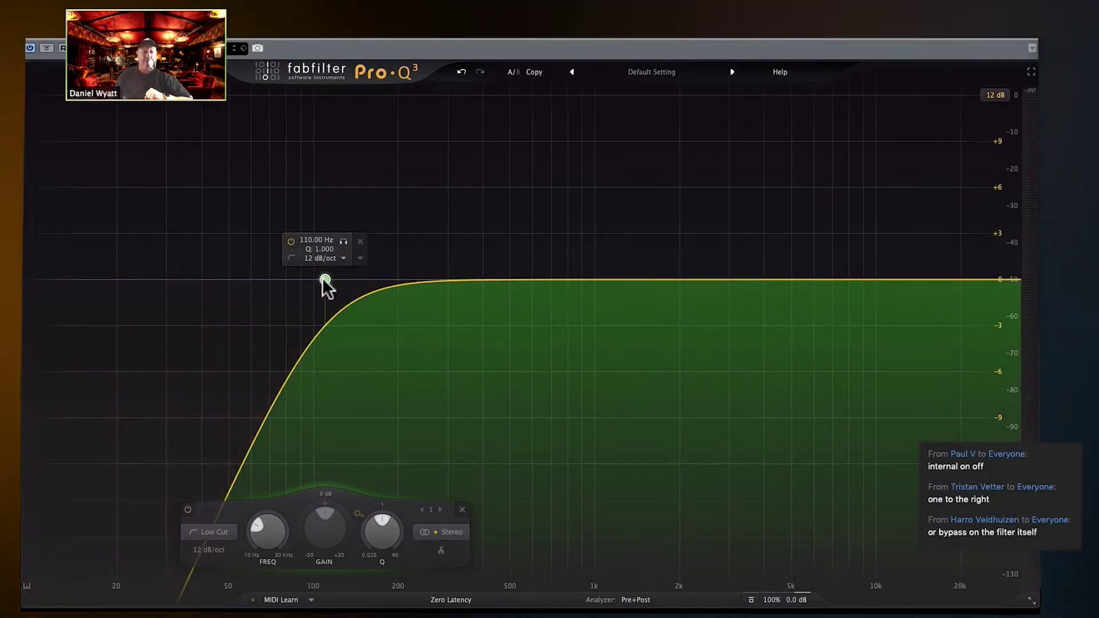
Step: Toggle the 110 Hz low cut band's own bypass several times, leaving the band enabled
left_click(323, 280)
left_click(188, 509)
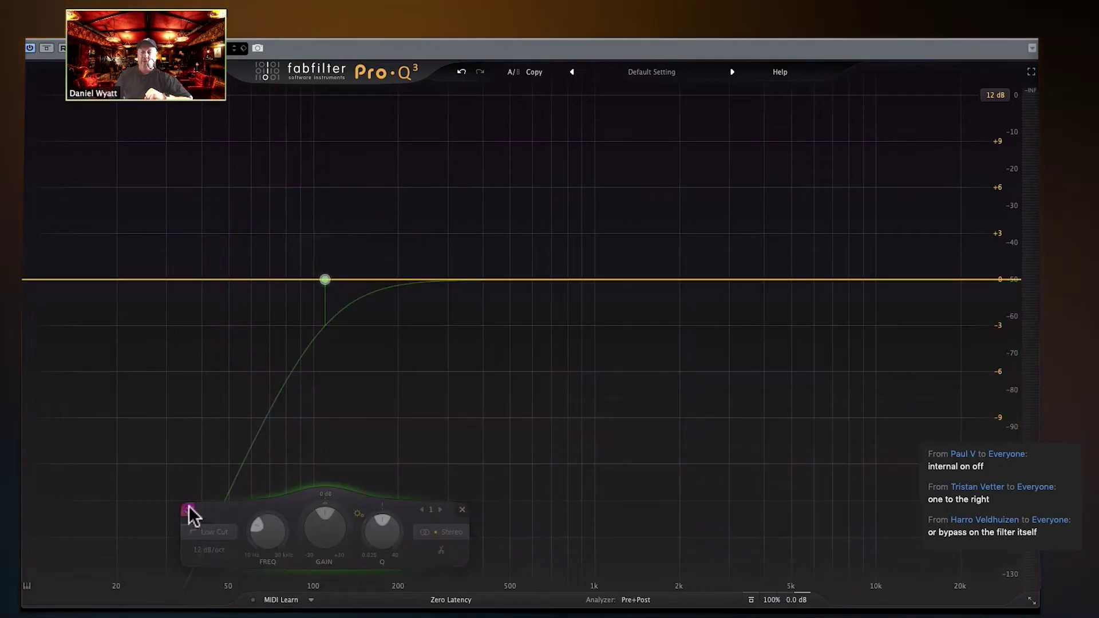
left_click(189, 509)
left_click(189, 510)
left_click(188, 510)
left_click(189, 509)
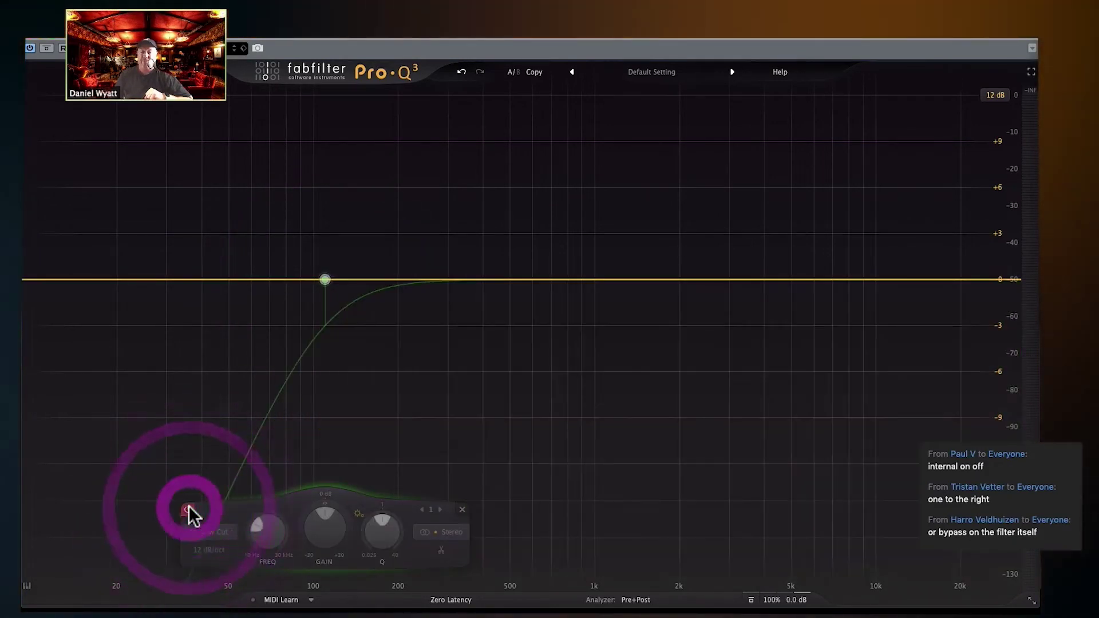
left_click(188, 509)
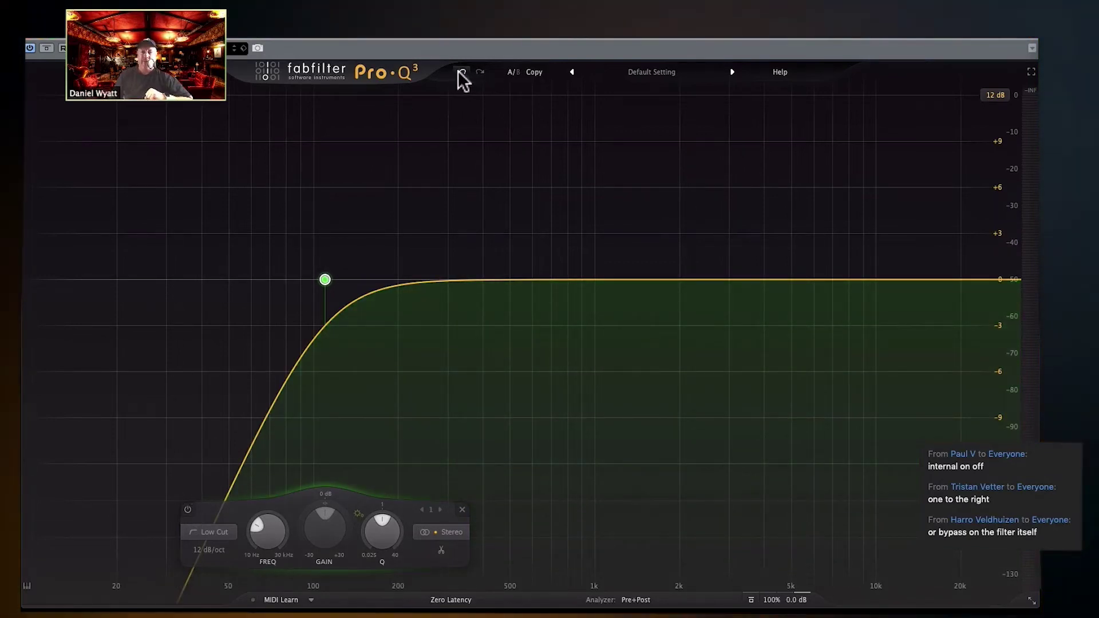
Step: Reset the EQ with the Default Setting preset and add a bell band at about 47.5 Hz
left_click(607, 66)
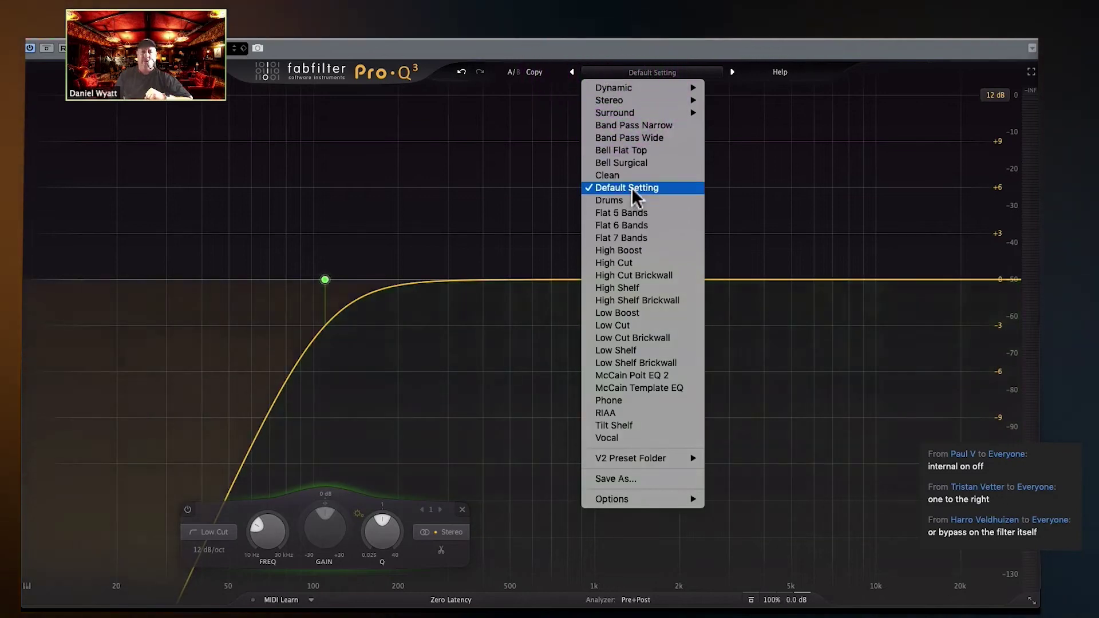
left_click(631, 189)
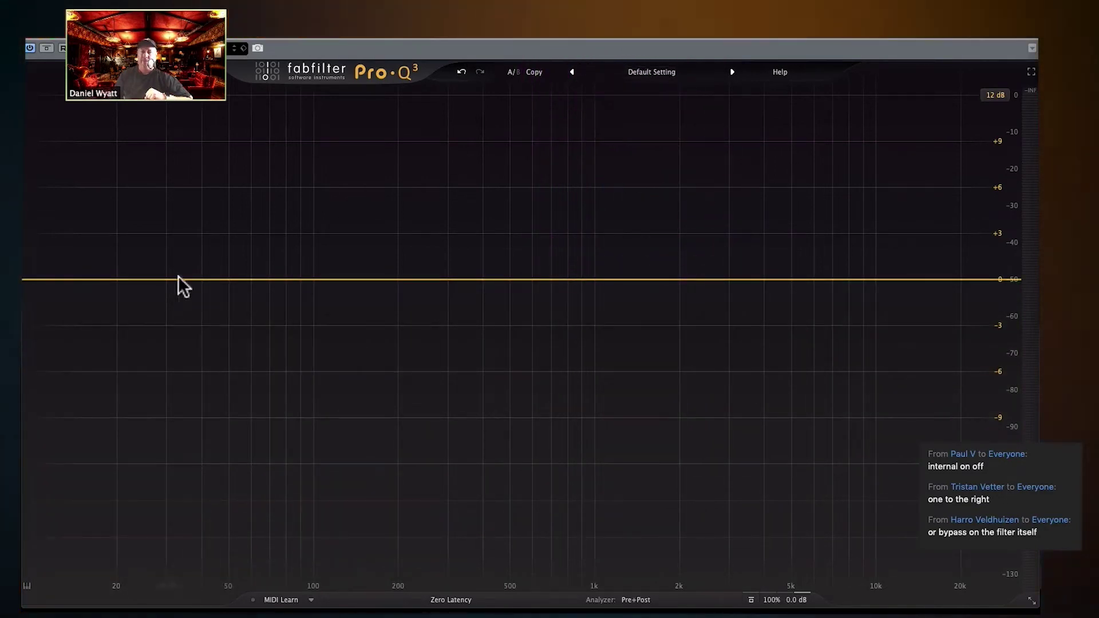
left_click(221, 277)
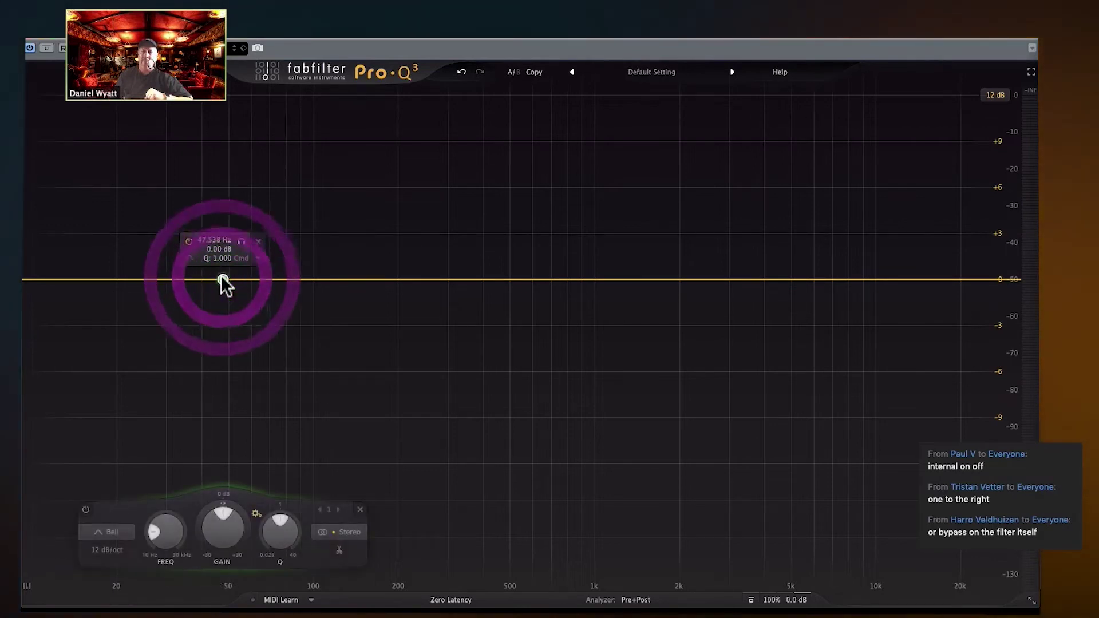
Step: Change the band's shape to Low Cut and raise its frequency to about 254 Hz
left_click(105, 531)
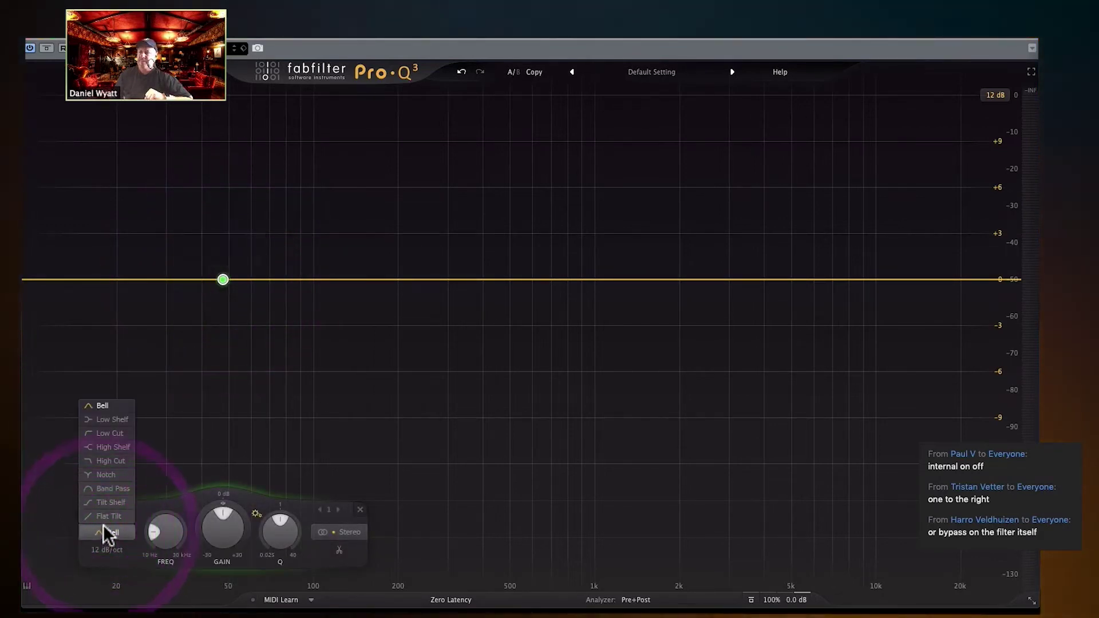
left_click(100, 429)
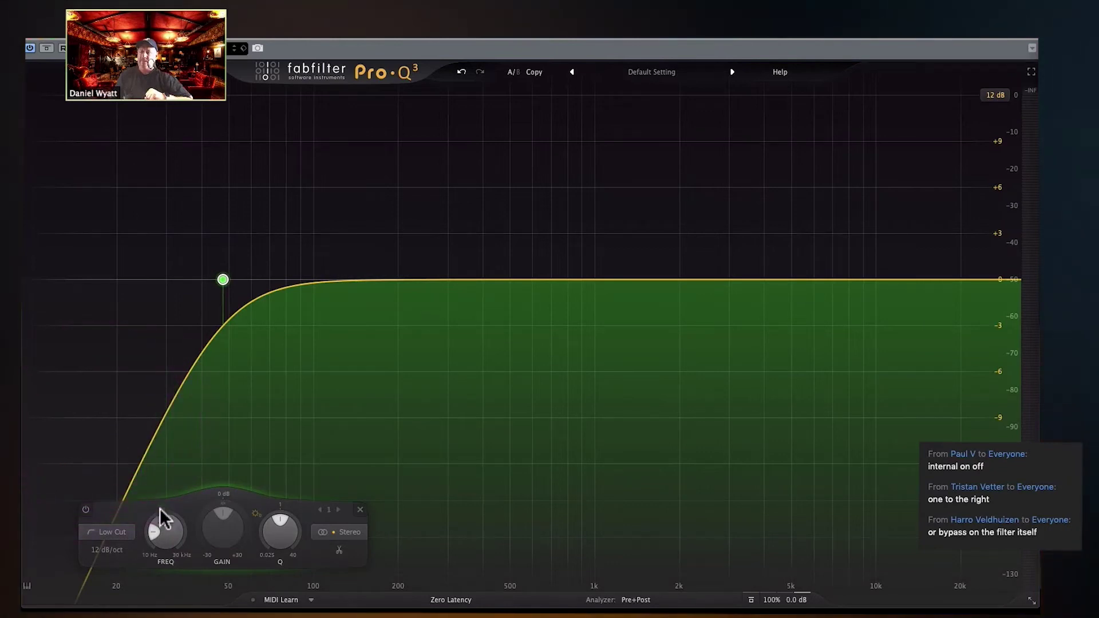
left_click_drag(165, 530, 121, 499)
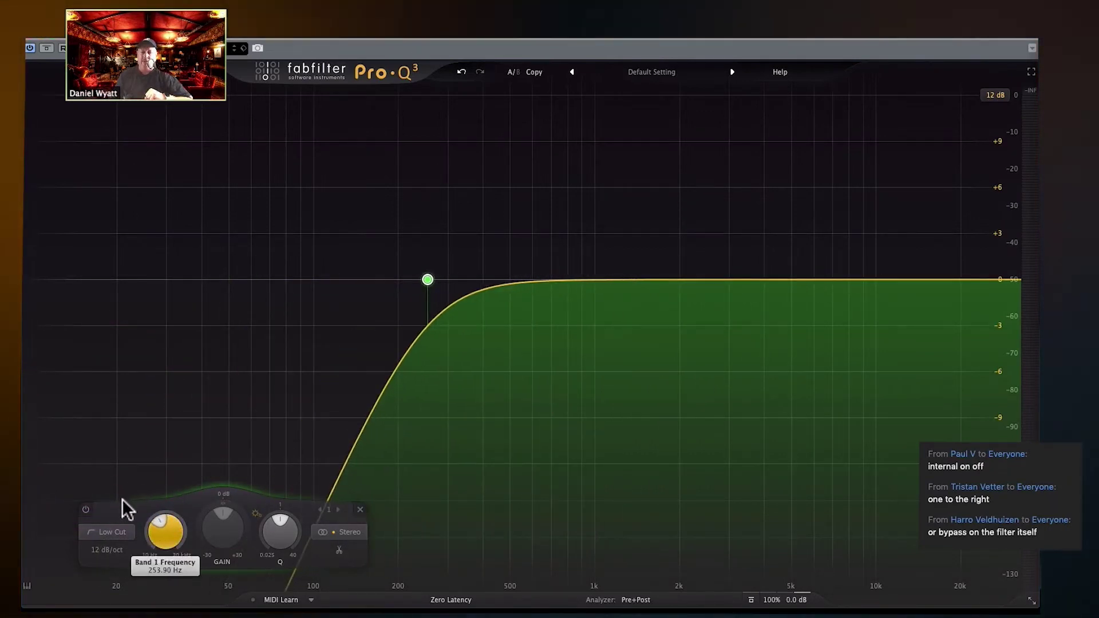
Step: Enter an exact frequency of 300 Hz for the low cut, followed by 200 Hz
double_click(166, 537)
type("300")
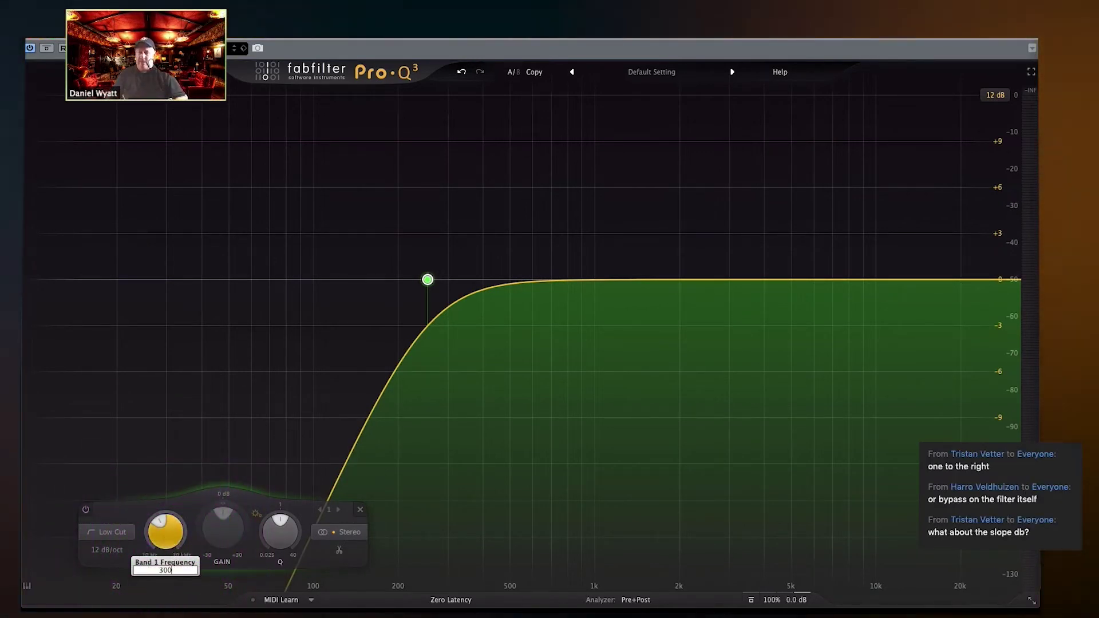
key("Return")
double_click(155, 537)
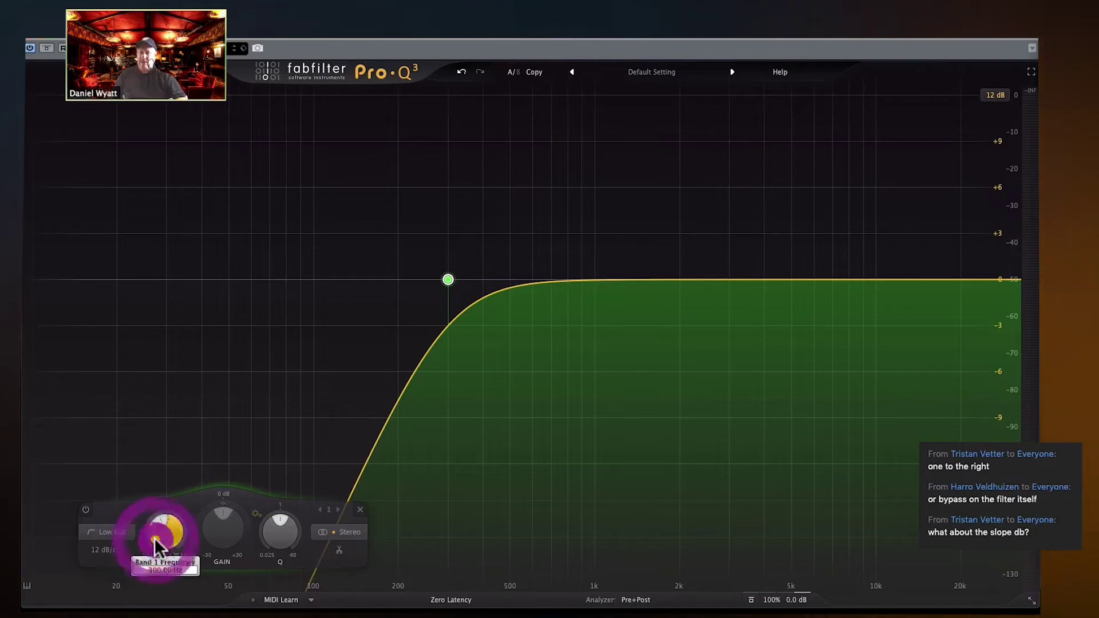
type("200")
key("Return")
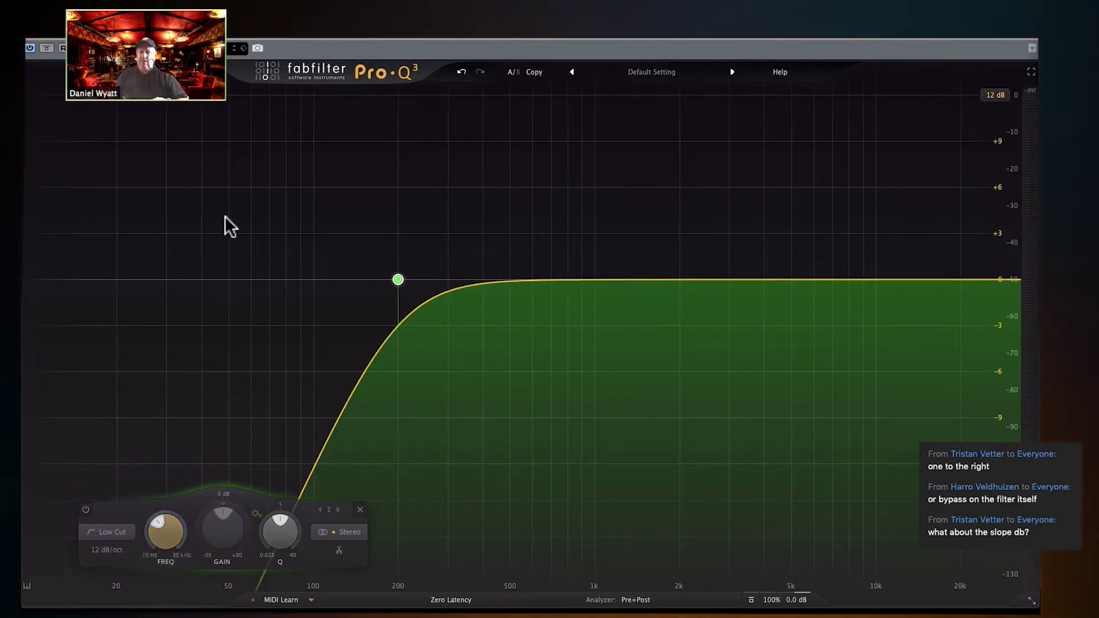
Step: Compare the low cut frequencies by undoing both entered values, redoing them, and undoing both again
left_click(462, 71)
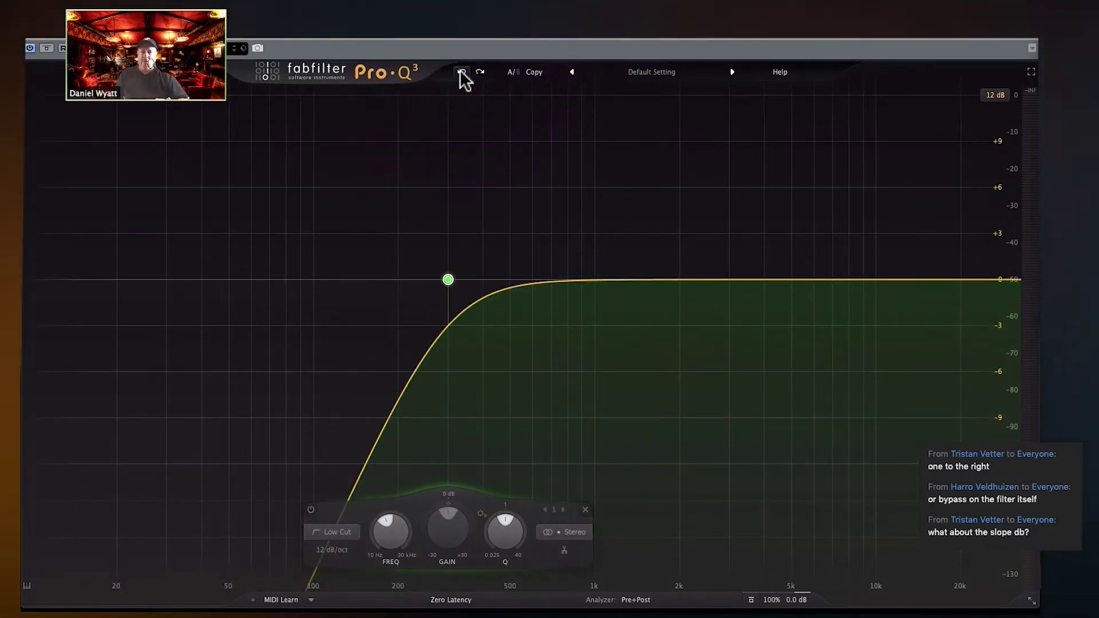
left_click(461, 71)
left_click(481, 71)
left_click(479, 71)
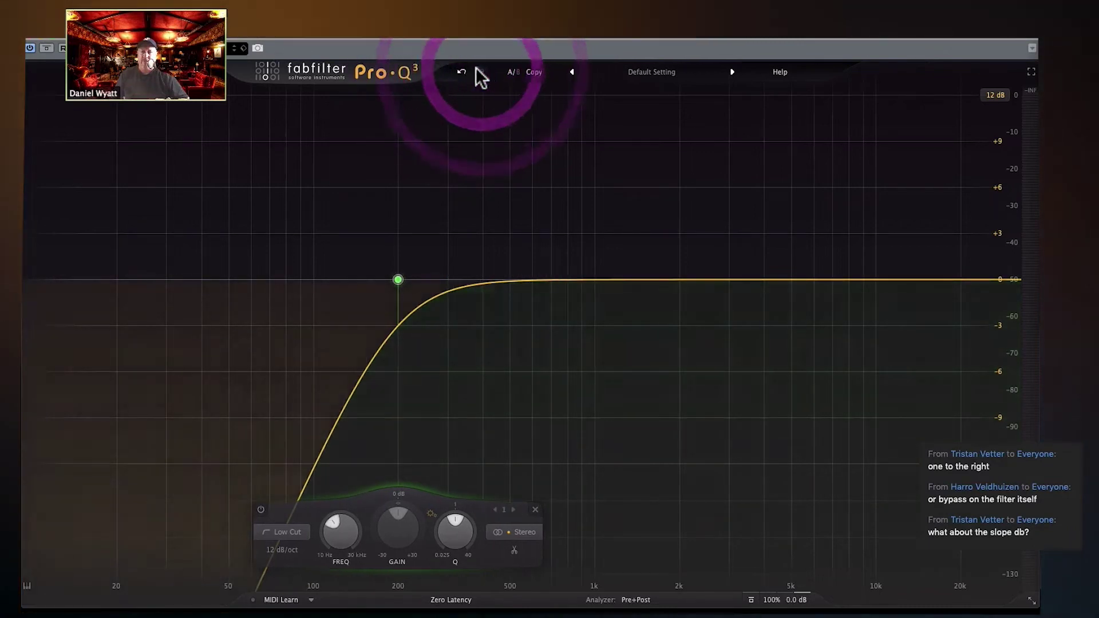
left_click(462, 71)
left_click(461, 72)
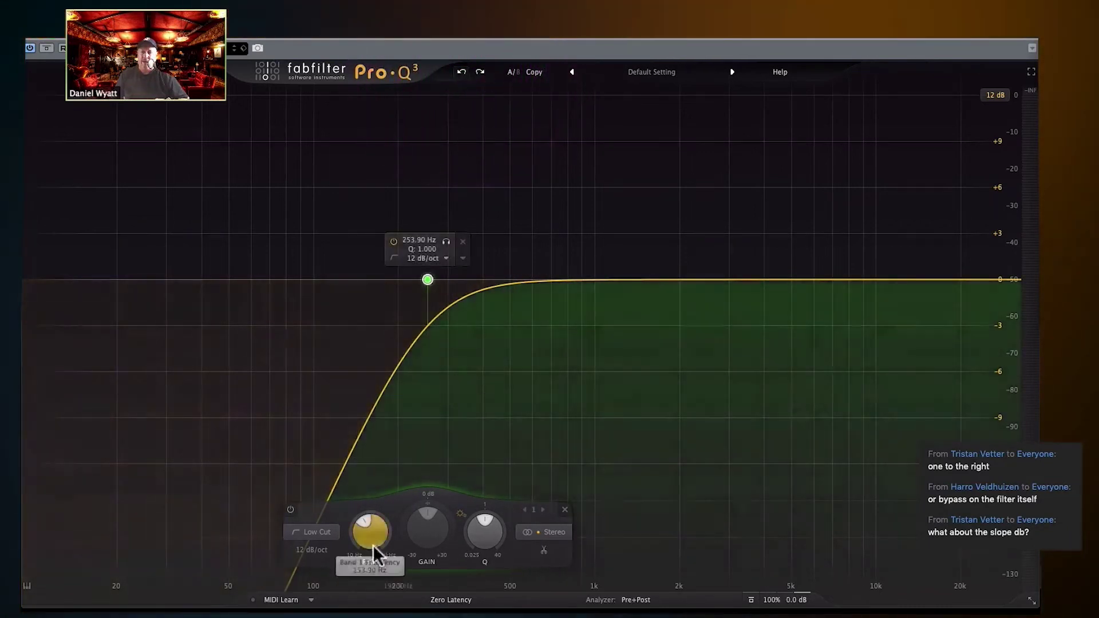
Step: Set the low cut band's frequency to exactly 220 Hz
double_click(369, 539)
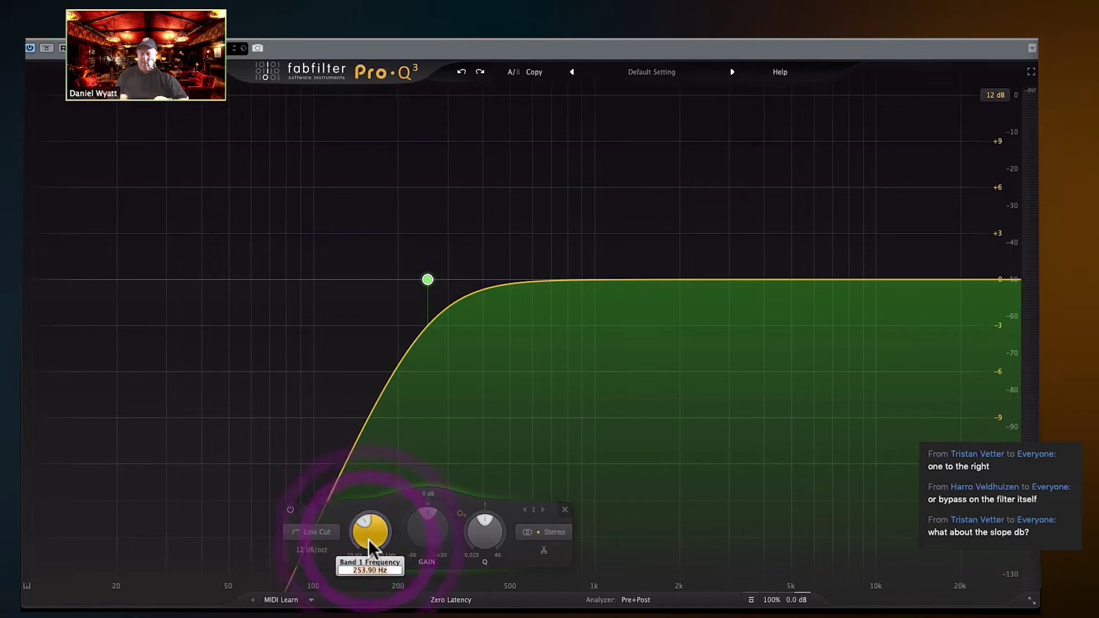
type("220")
key("Return")
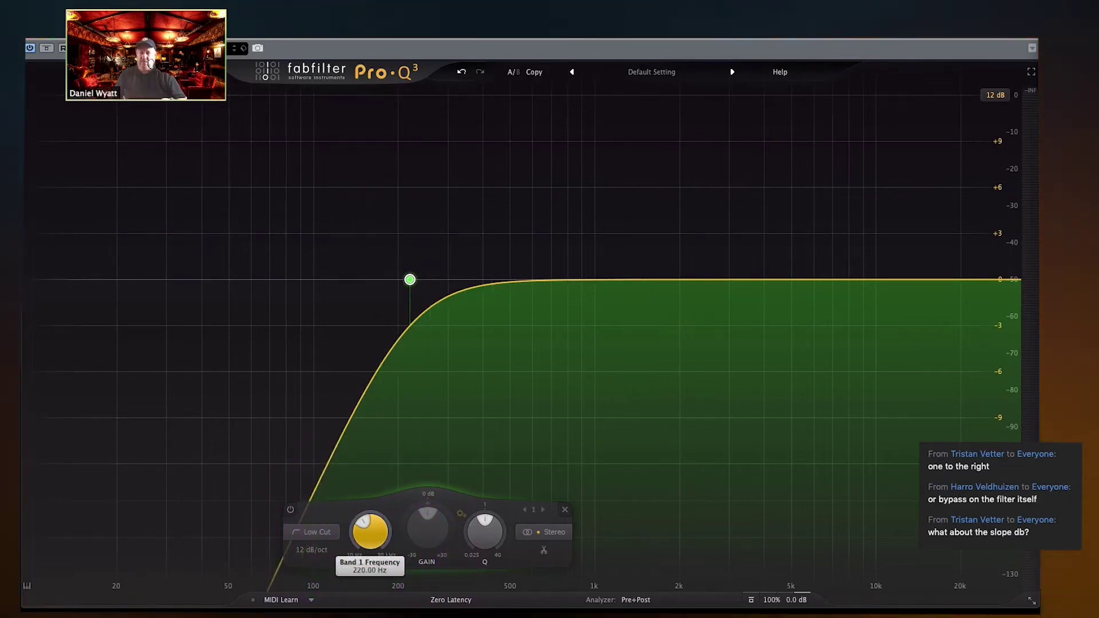
Step: Toggle the EQ's global bypass on and off, and do the same with the 220 Hz low cut band's own bypass
left_click(751, 600)
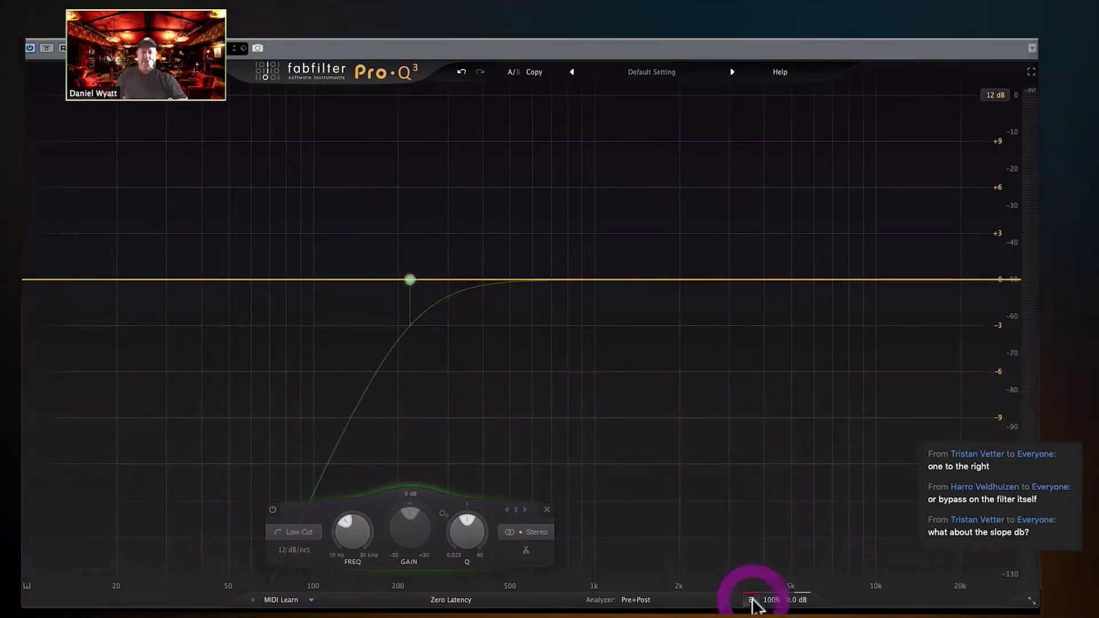
left_click(751, 600)
left_click(271, 507)
left_click(272, 508)
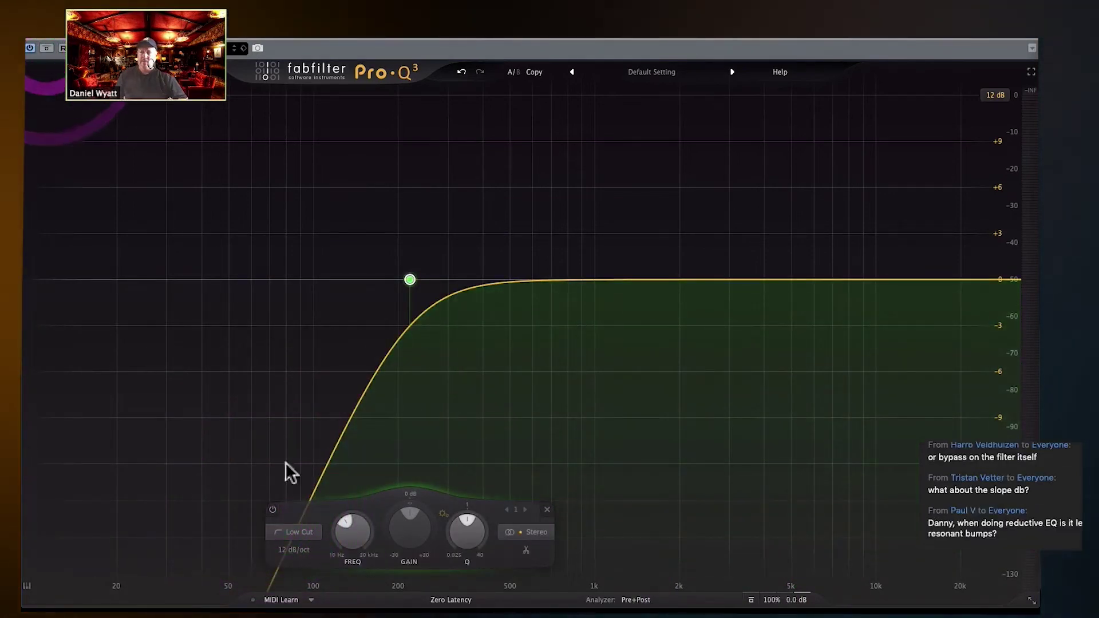
left_click(273, 508)
left_click(272, 508)
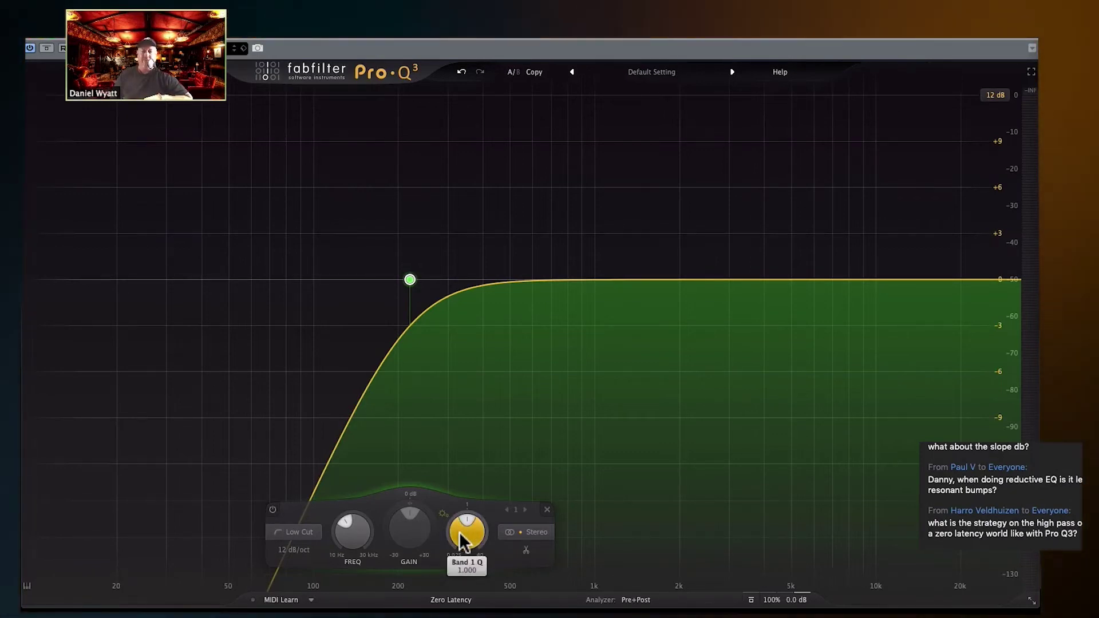
Step: Raise the low cut's Q to about 2.7 to create a resonant bump near 220 Hz, and delete the band
left_click_drag(458, 534, 459, 470)
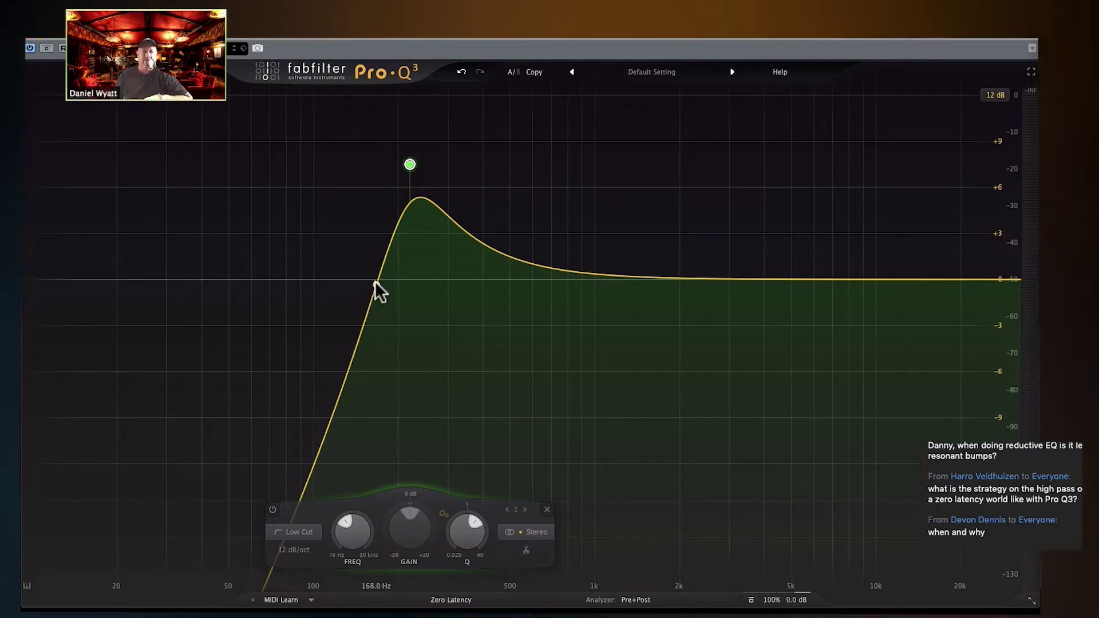
mouse_move(410, 166)
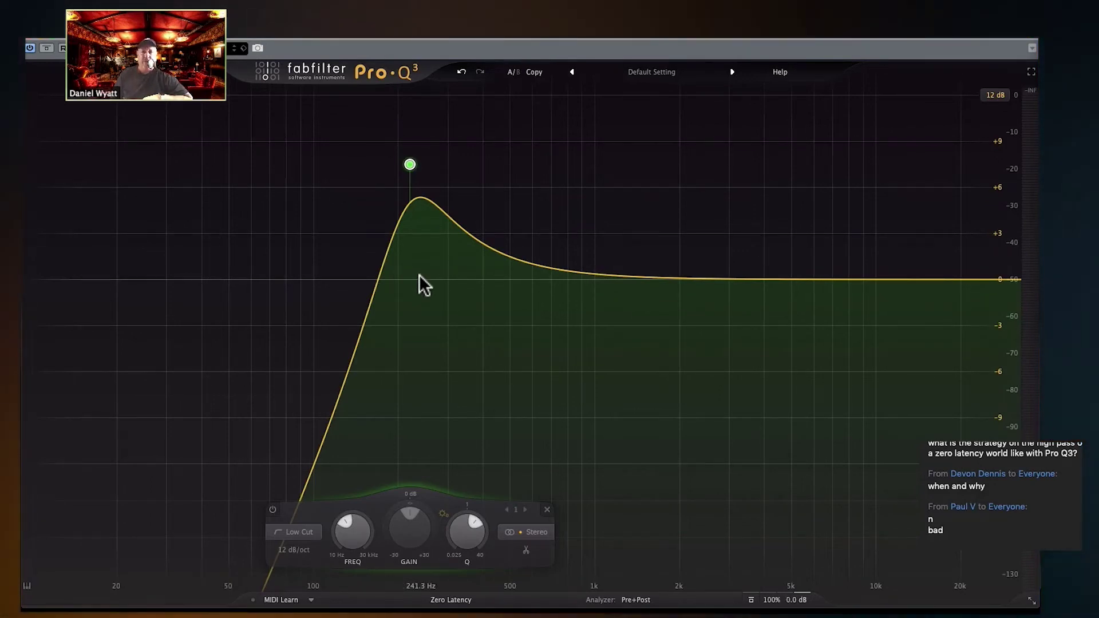
mouse_move(410, 166)
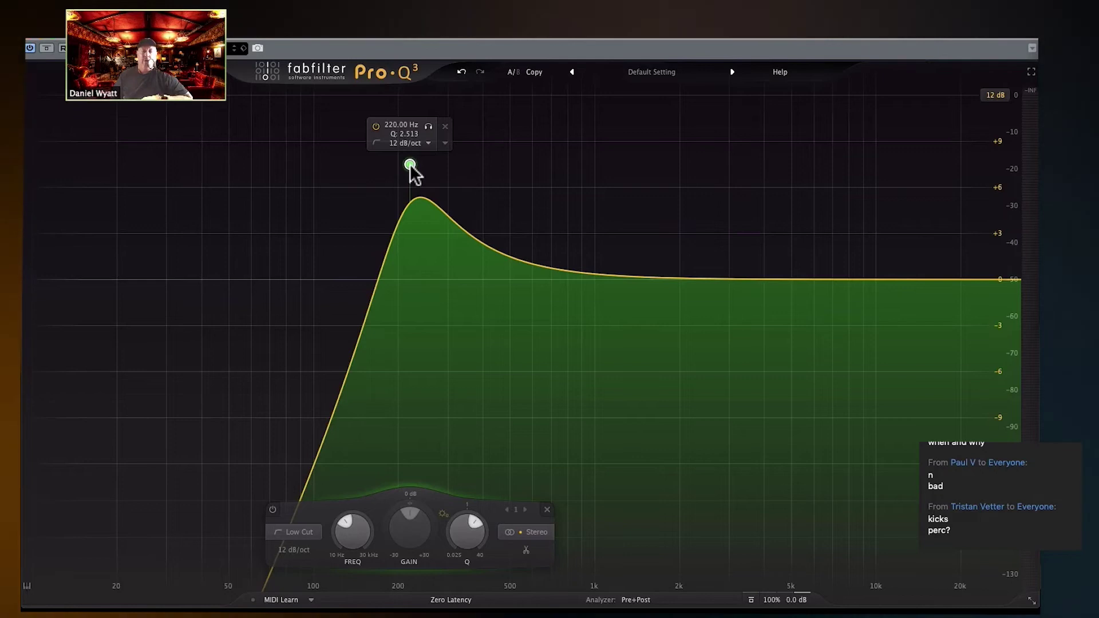
mouse_move(466, 528)
mouse_move(466, 527)
left_mouse_down()
mouse_move(462, 548)
mouse_move(462, 515)
left_mouse_up()
mouse_move(417, 186)
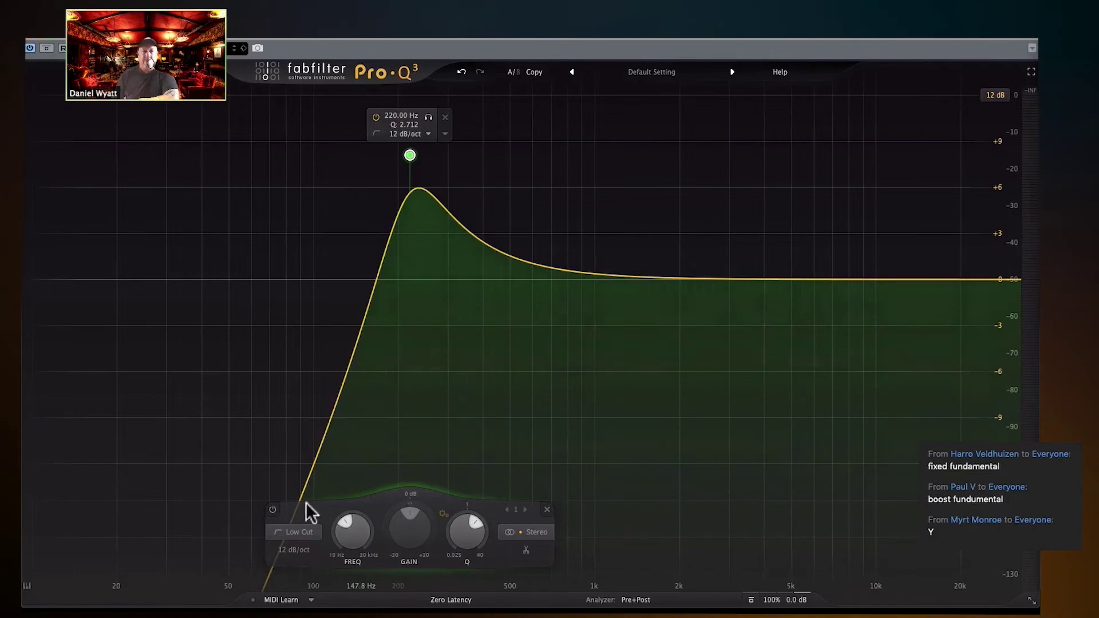
left_click(546, 509)
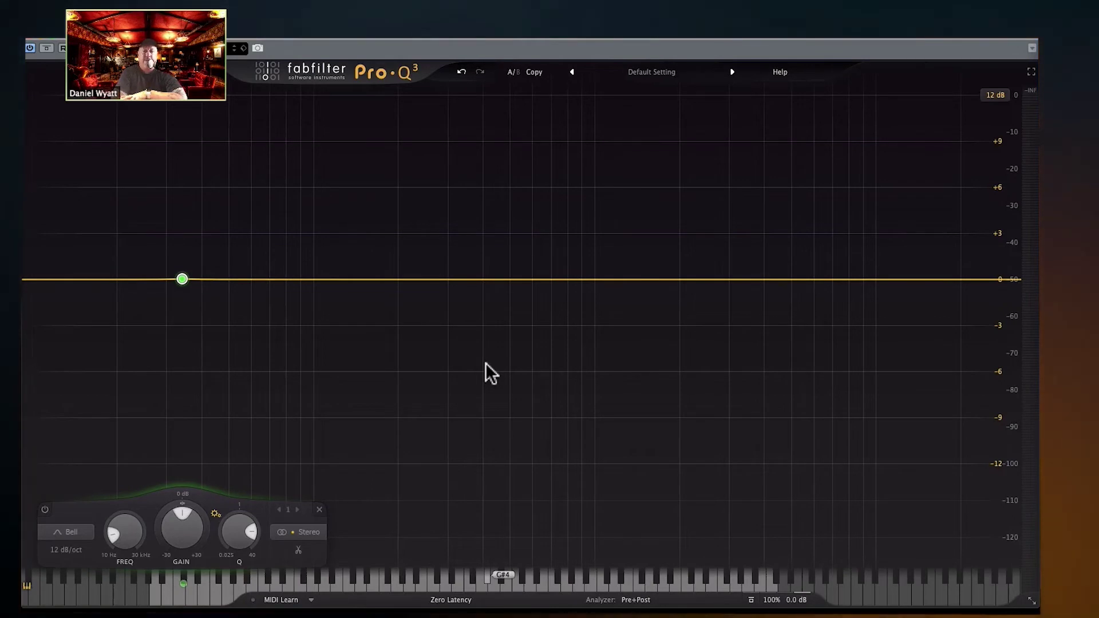
Step: Switch the processing mode to Natural Phase and save the current settings as the plug-in's default preset
left_click(454, 601)
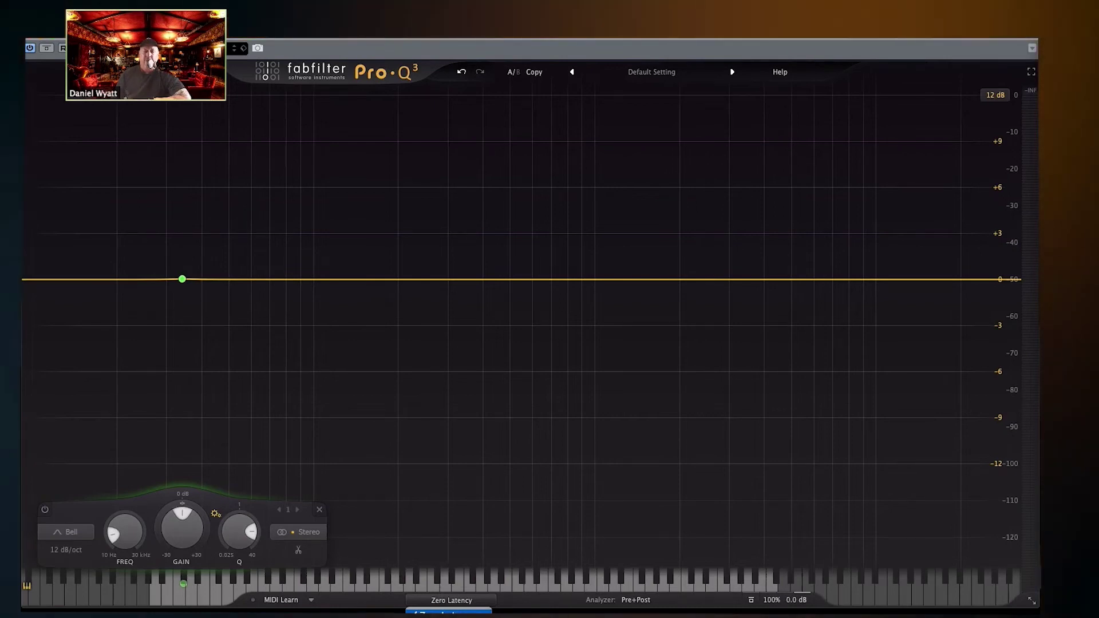
left_click(452, 606)
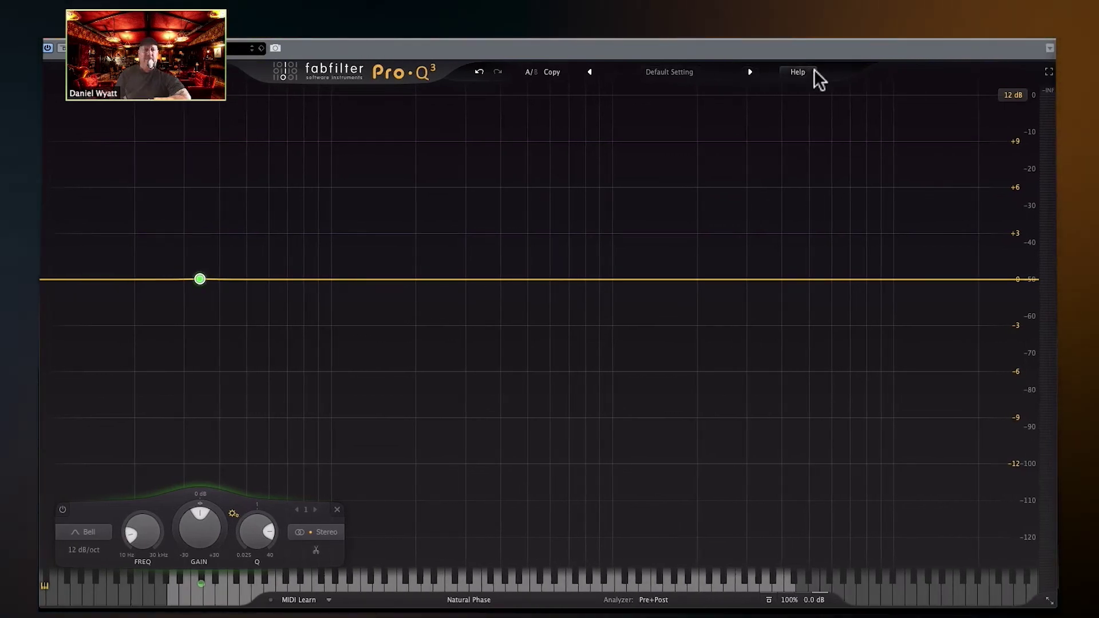
left_click(1050, 49)
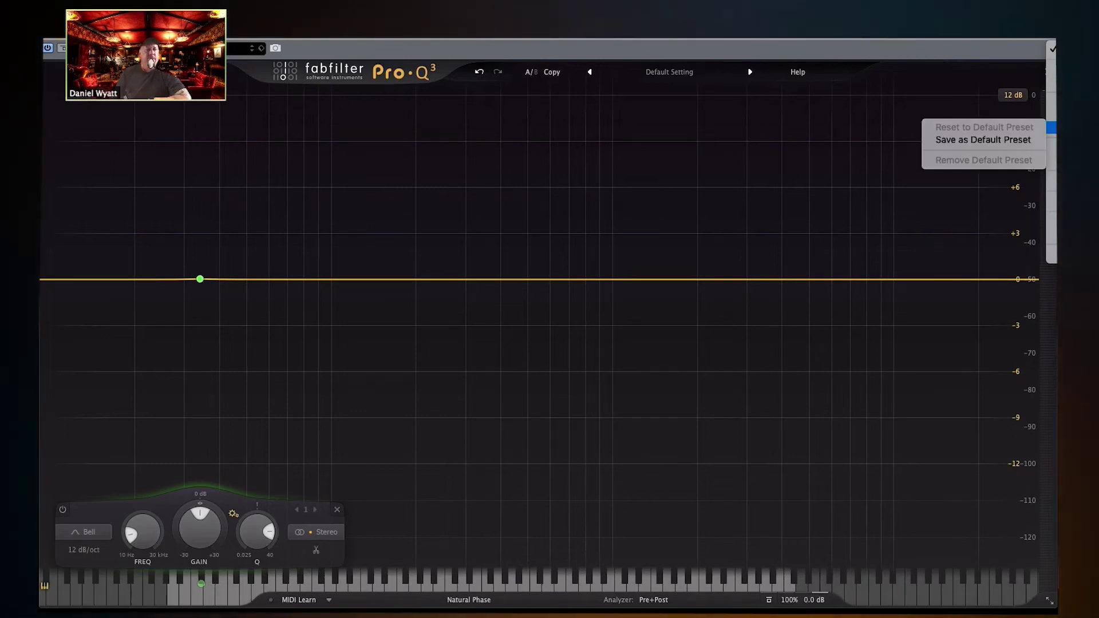
left_click(1002, 136)
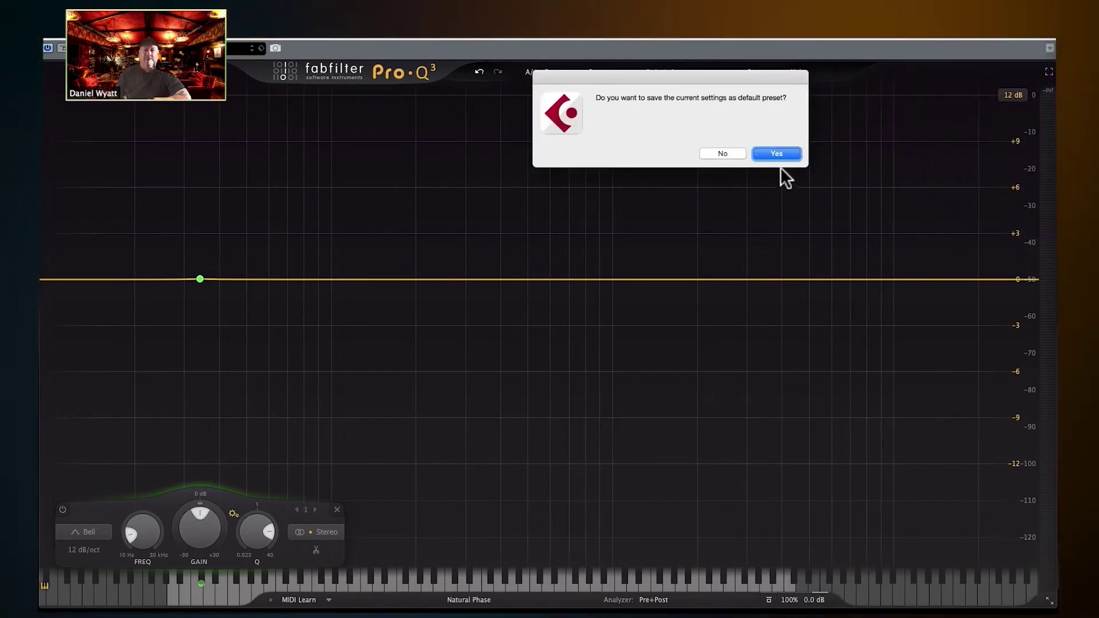
left_click(775, 156)
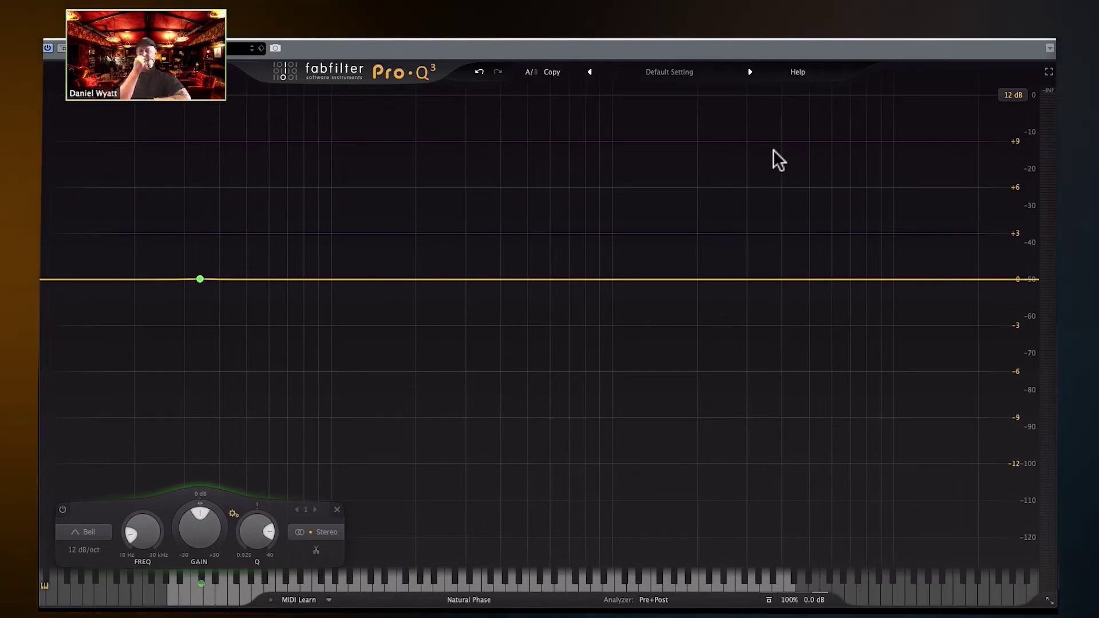
Step: Try Linear Phase processing and its resolution options, and switch back to Natural Phase
left_click(468, 600)
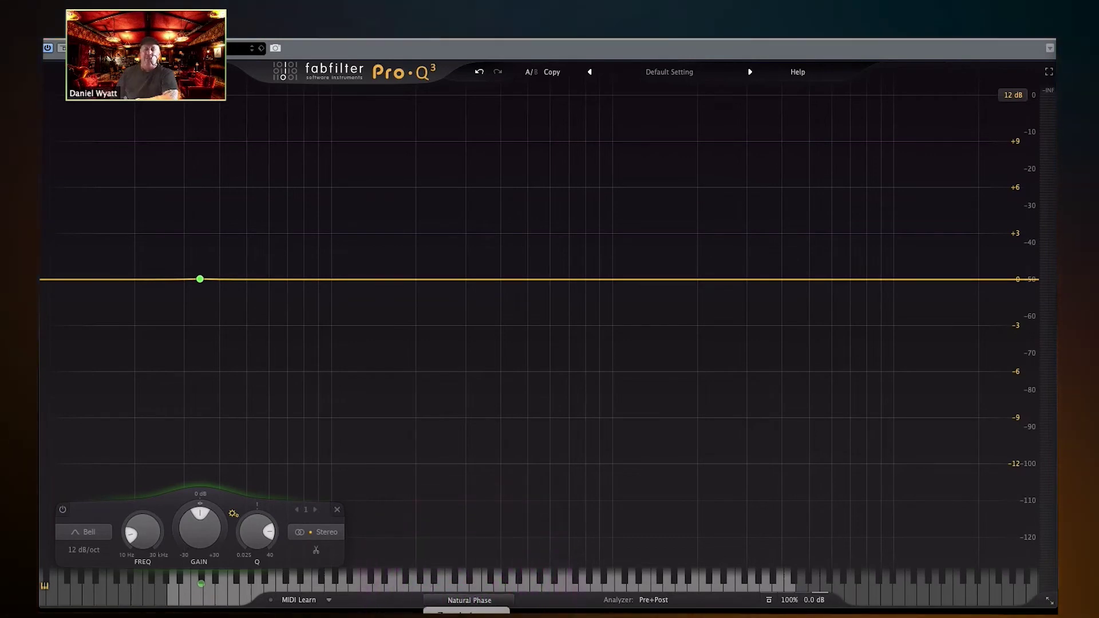
left_click(467, 592)
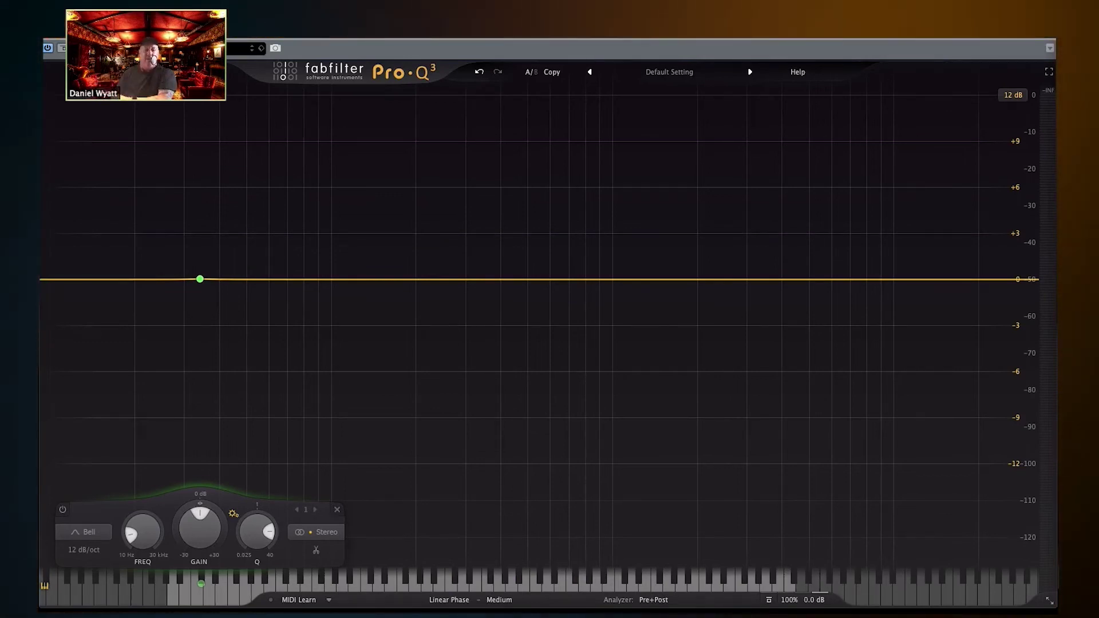
left_click(503, 599)
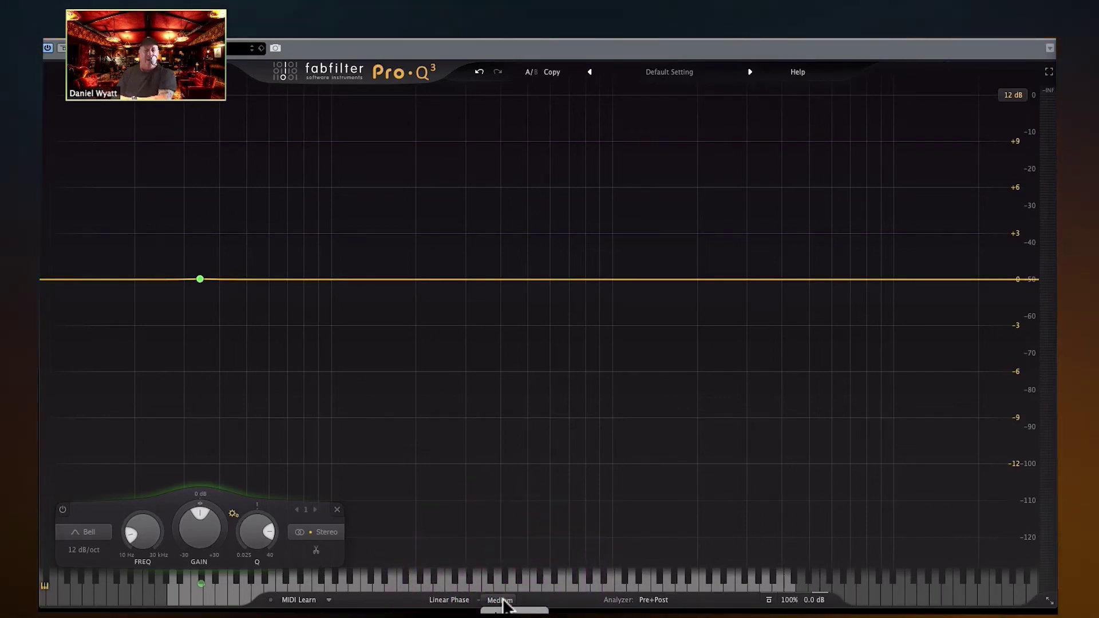
left_click(526, 538)
left_click(455, 601)
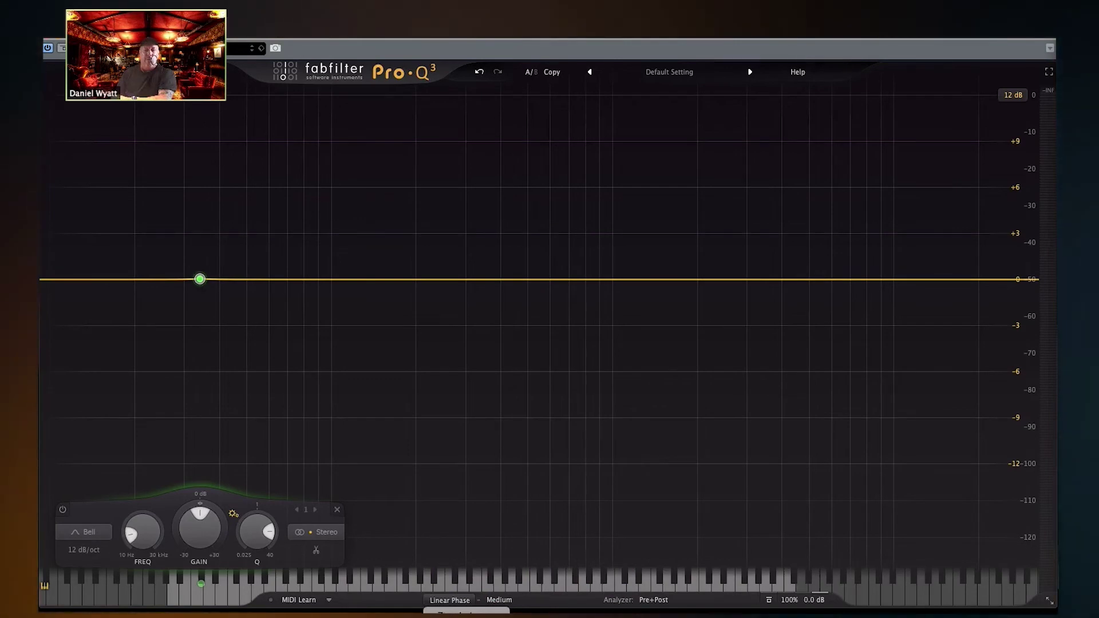
left_click(455, 612)
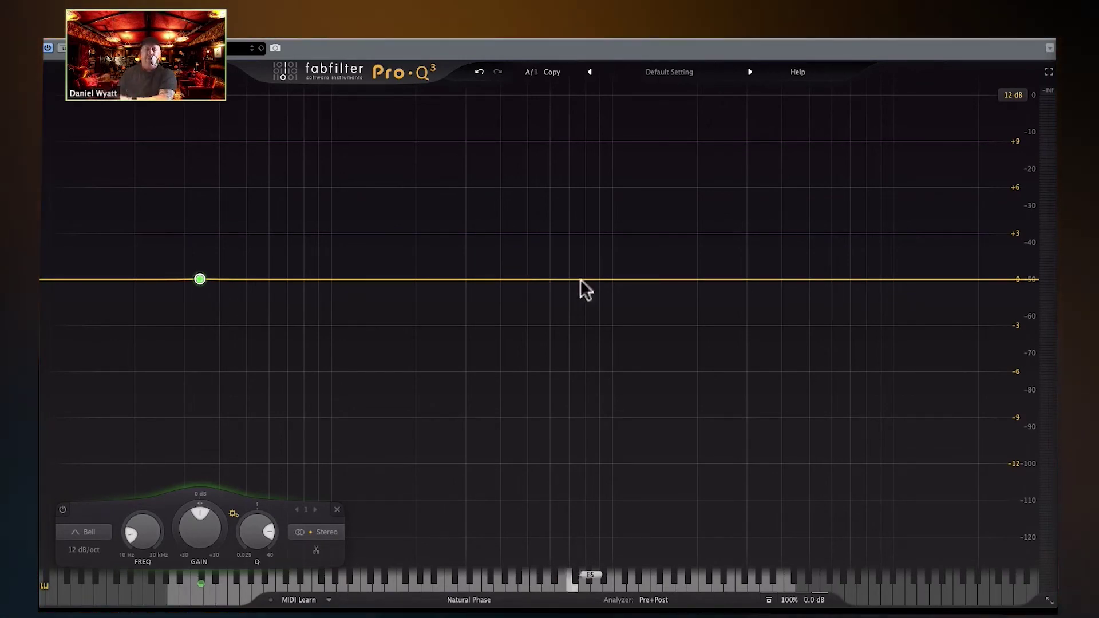
Step: Set the processing mode to Linear Phase and add a bell band boosted about 7 dB near 234 Hz
left_click(474, 602)
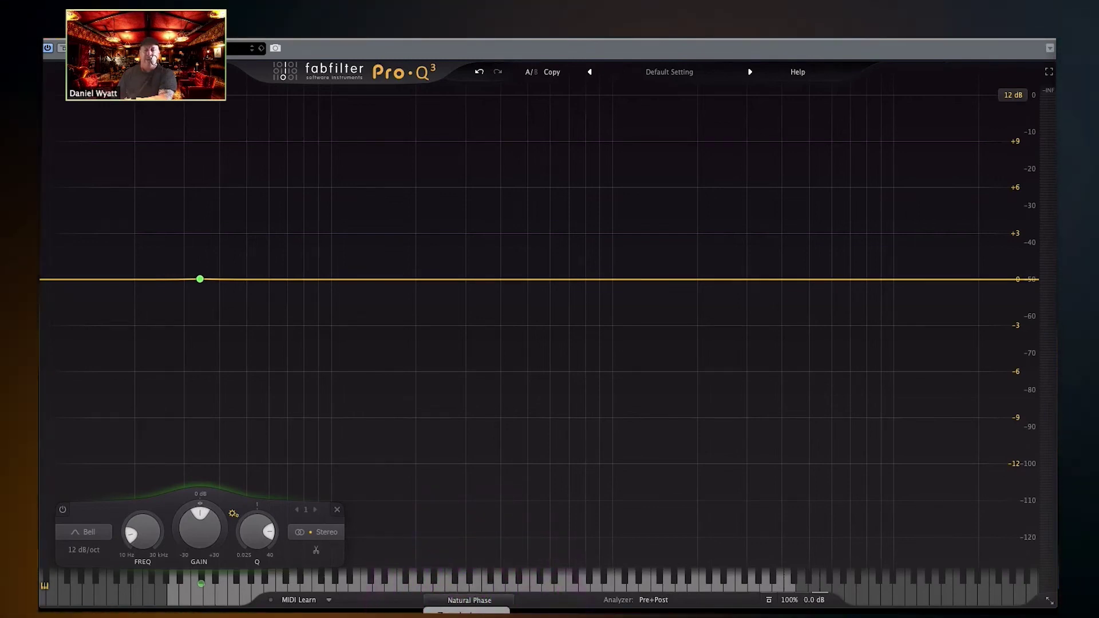
left_click(466, 608)
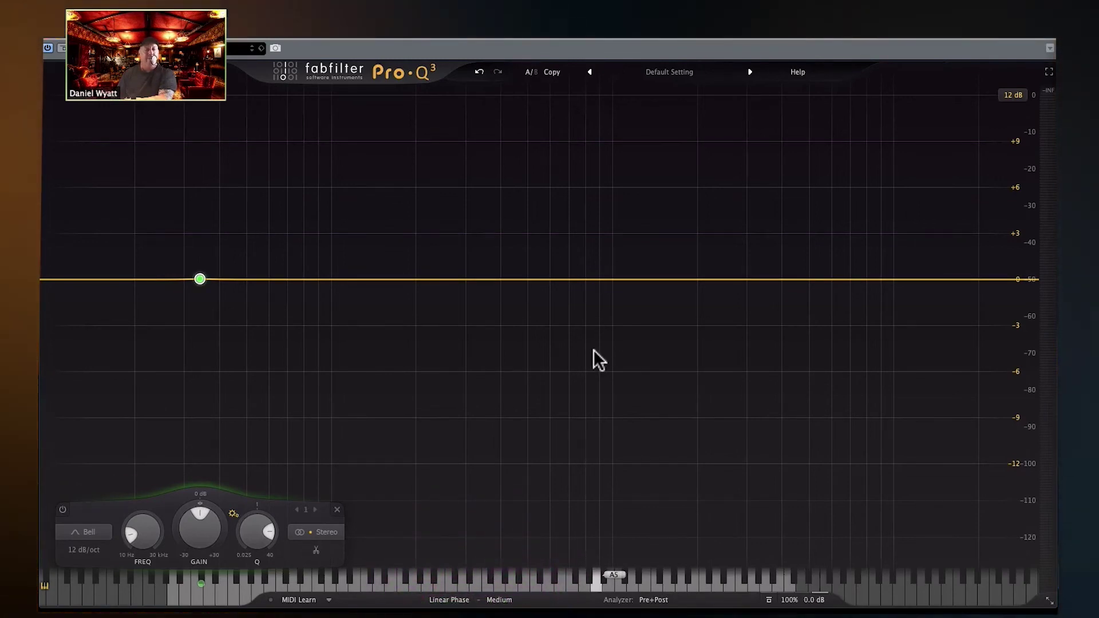
left_click_drag(586, 280, 434, 170)
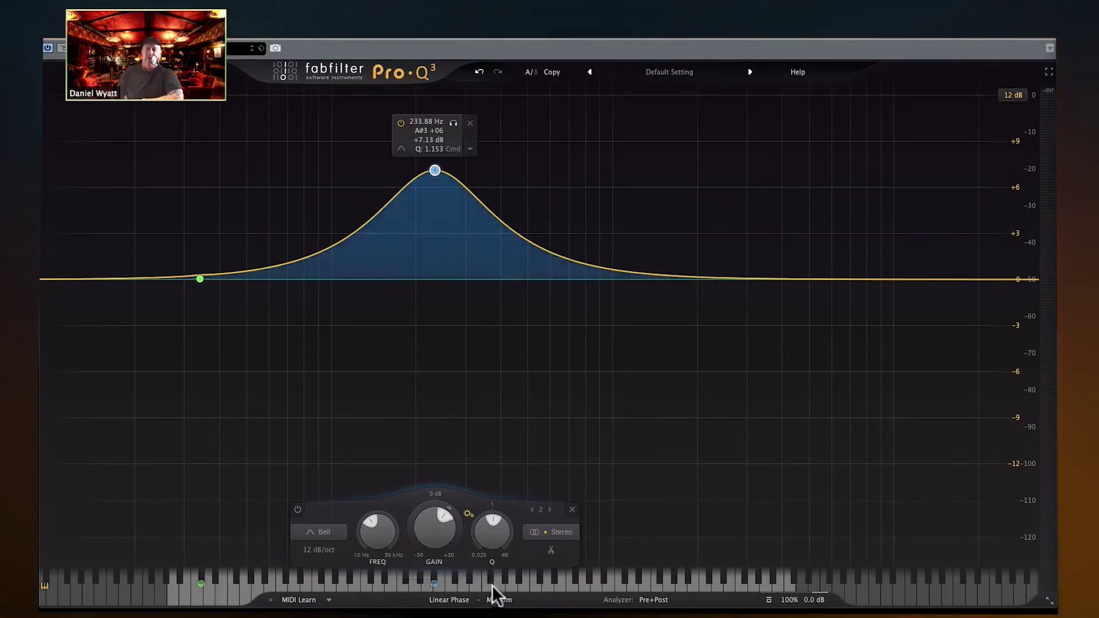
Step: Review the Linear Phase resolution options without changing them, and make the plug-in window slightly shorter
left_click(497, 599)
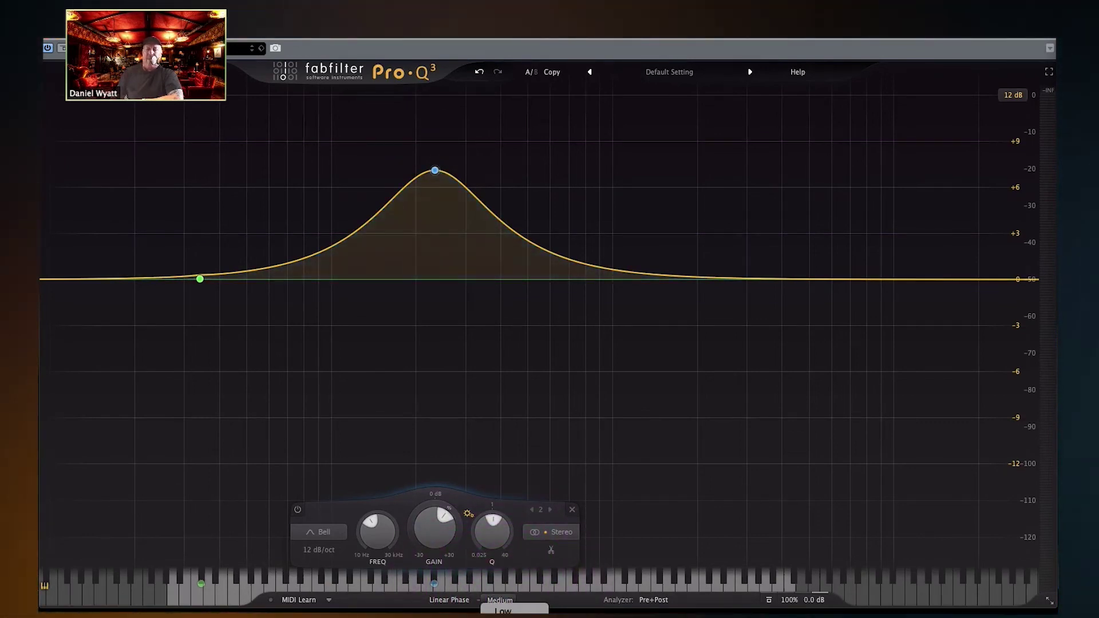
left_click(647, 541)
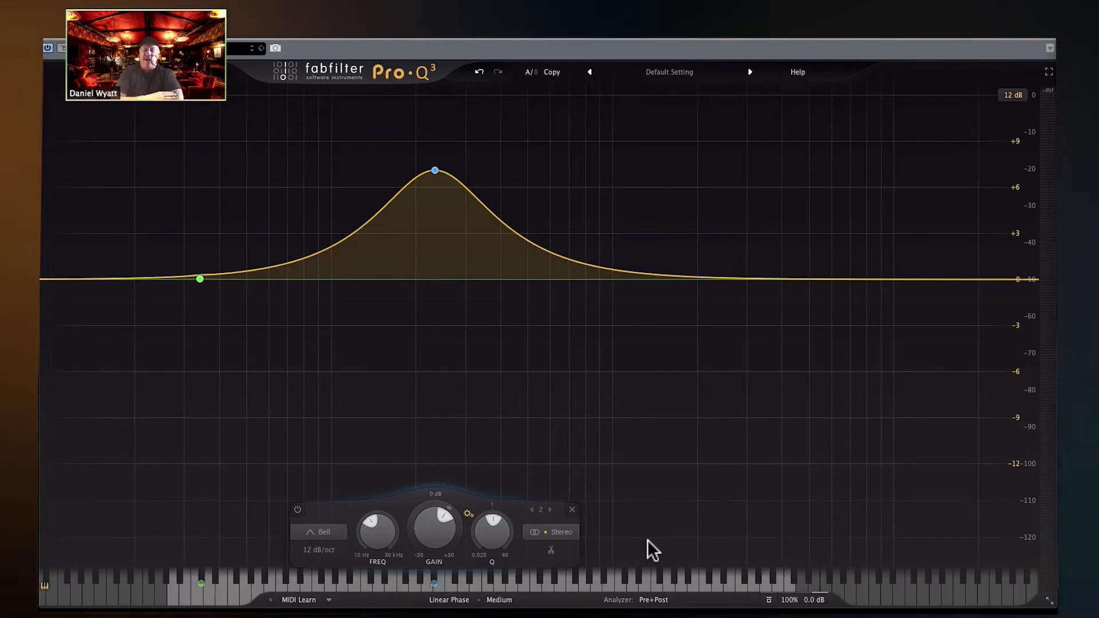
left_click(491, 600)
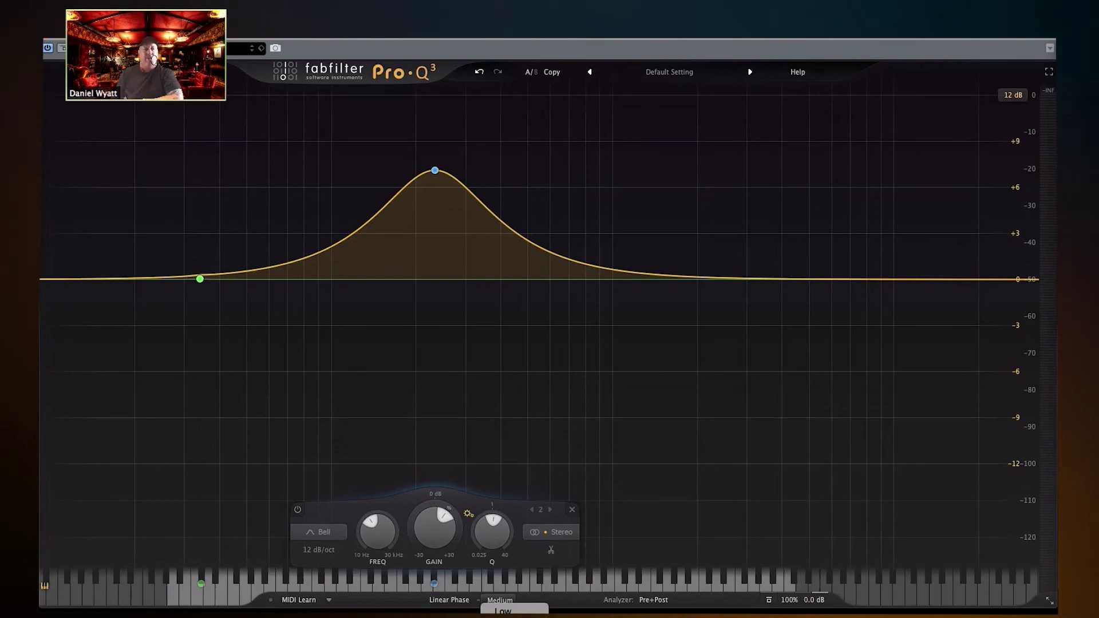
left_click(1052, 599)
mouse_move(1052, 605)
left_mouse_down()
mouse_move(1047, 550)
mouse_move(1050, 596)
left_mouse_up()
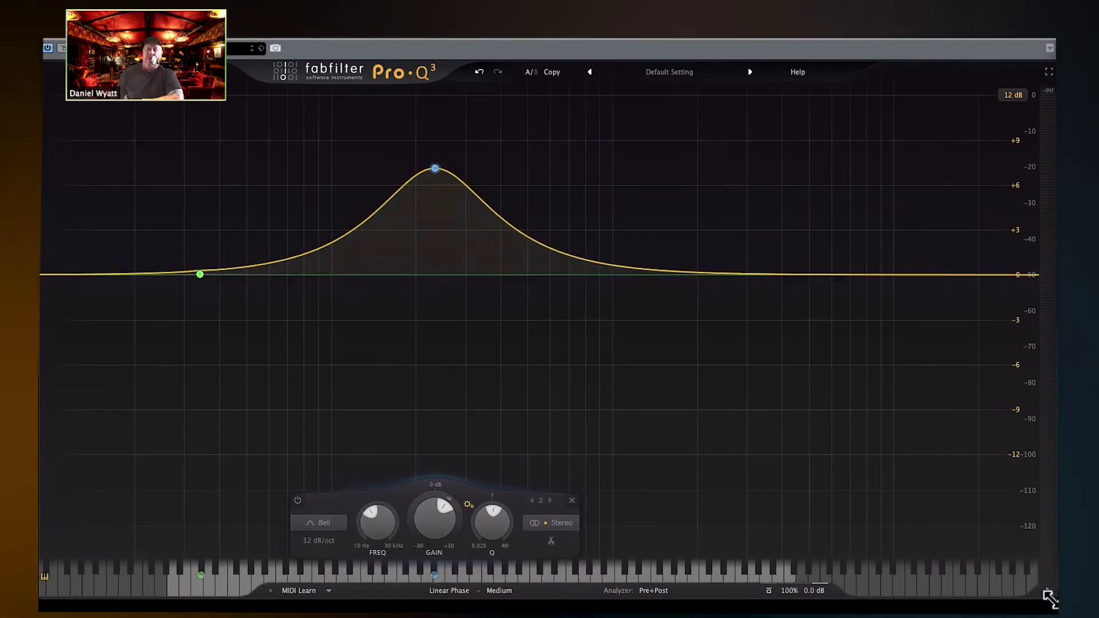
left_click(735, 339)
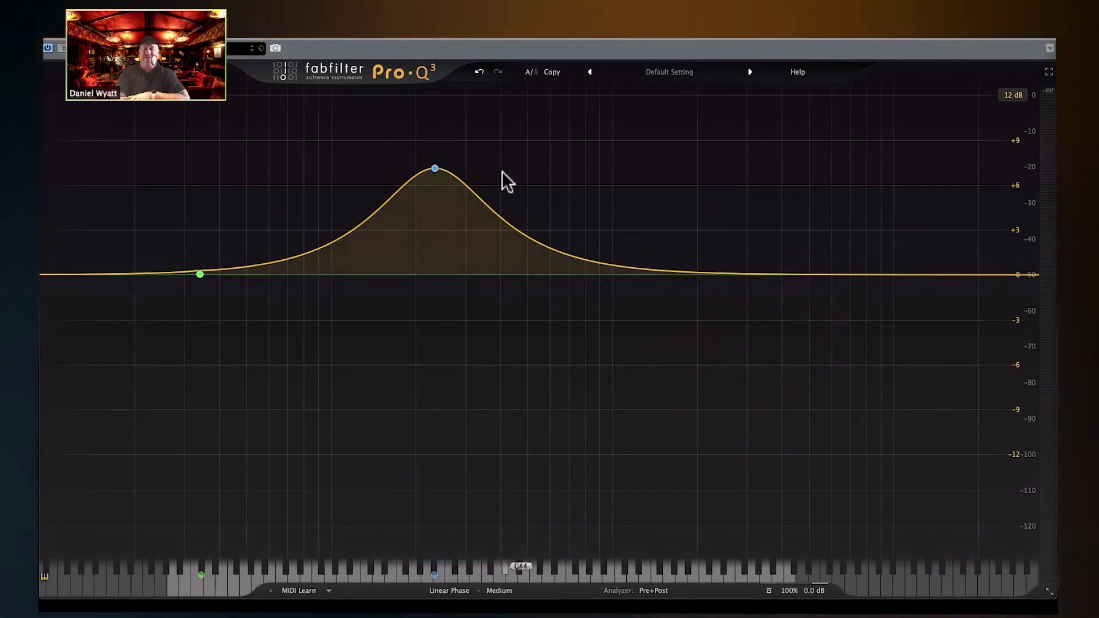
Step: Try flattening the bell band near 319 Hz, and undo back to the Natural Phase state without that band
mouse_move(435, 167)
left_click_drag(435, 167, 473, 276)
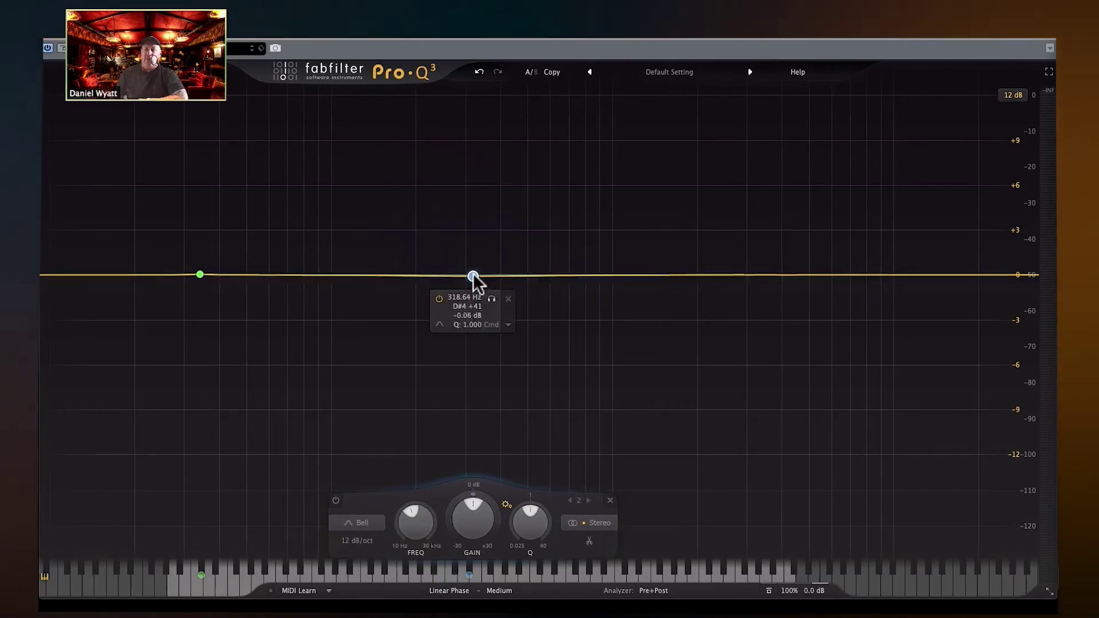
left_click(479, 71)
left_click(479, 72)
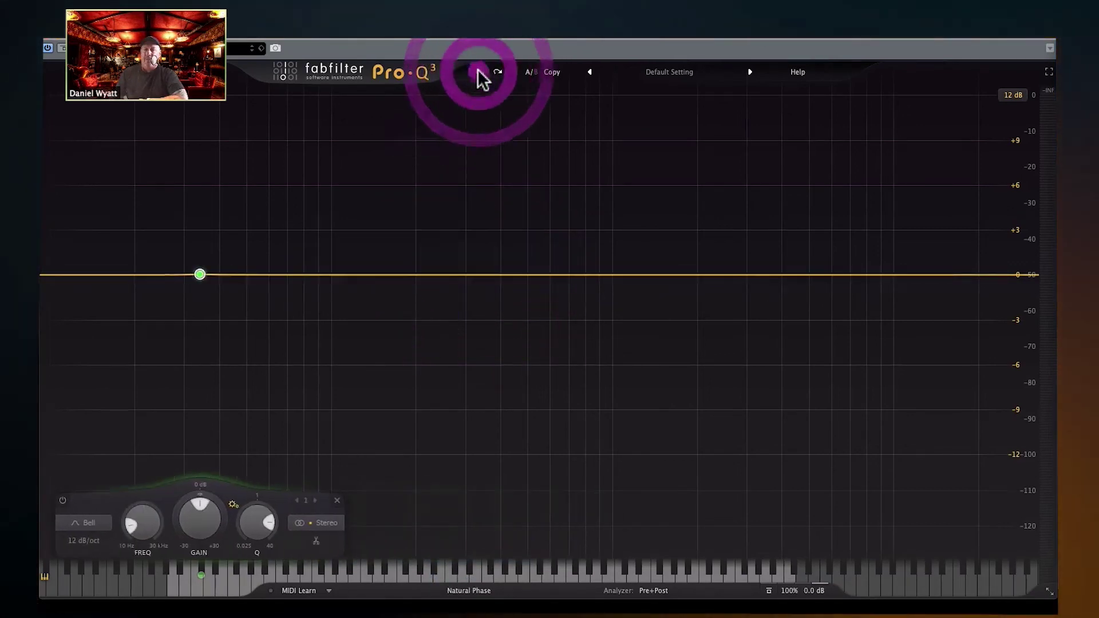
Step: Change the 34 Hz band from a bell to a Low Cut and lower its Q to about 0.74
left_click(198, 274)
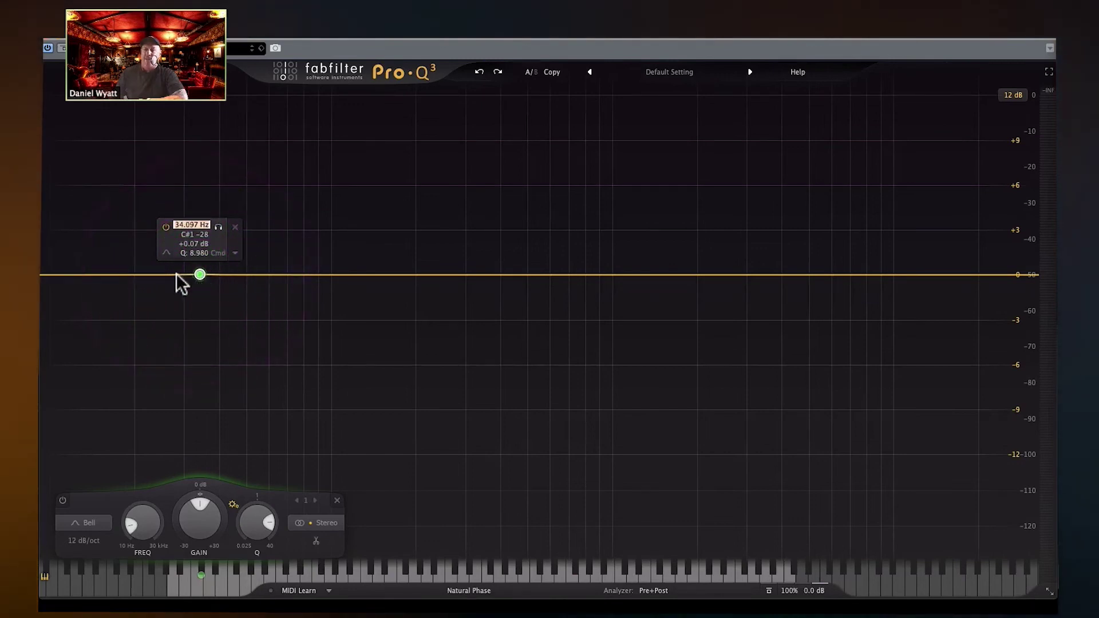
left_click(89, 526)
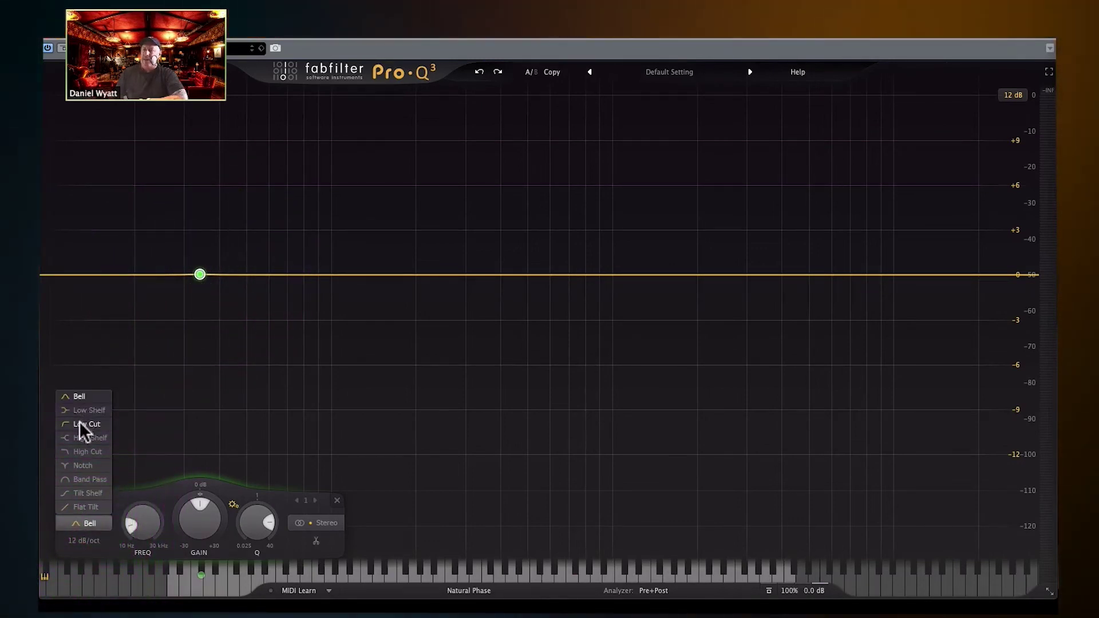
left_click(79, 424)
left_click_drag(268, 517, 222, 588)
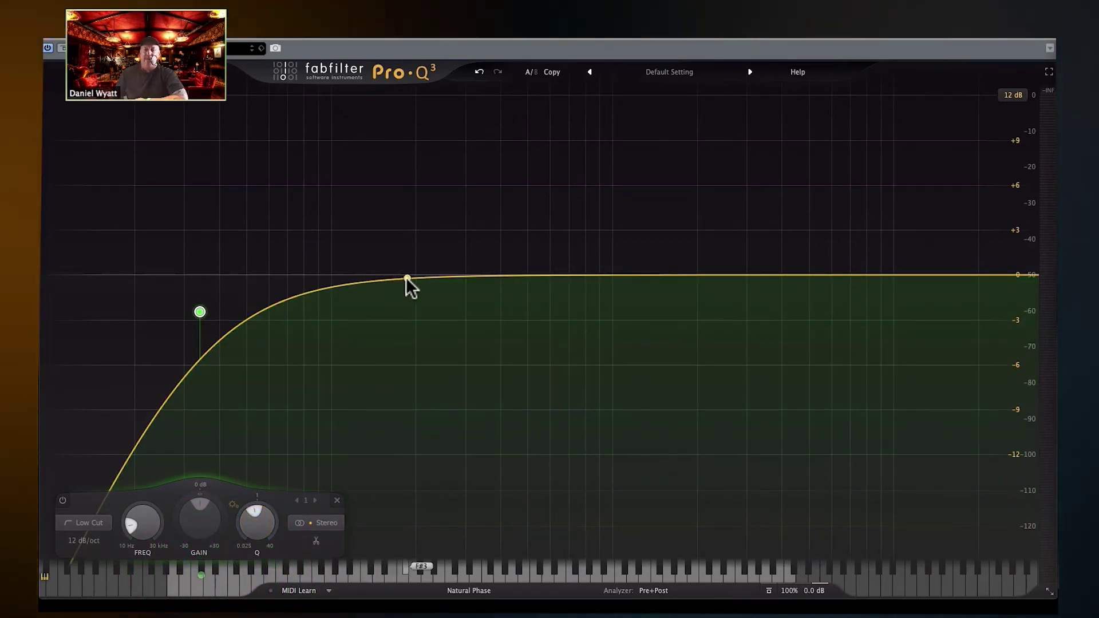
Step: Try a Low Shelf band near 195 Hz with a cut of about 1.7 dB, and delete the band
left_click(412, 278)
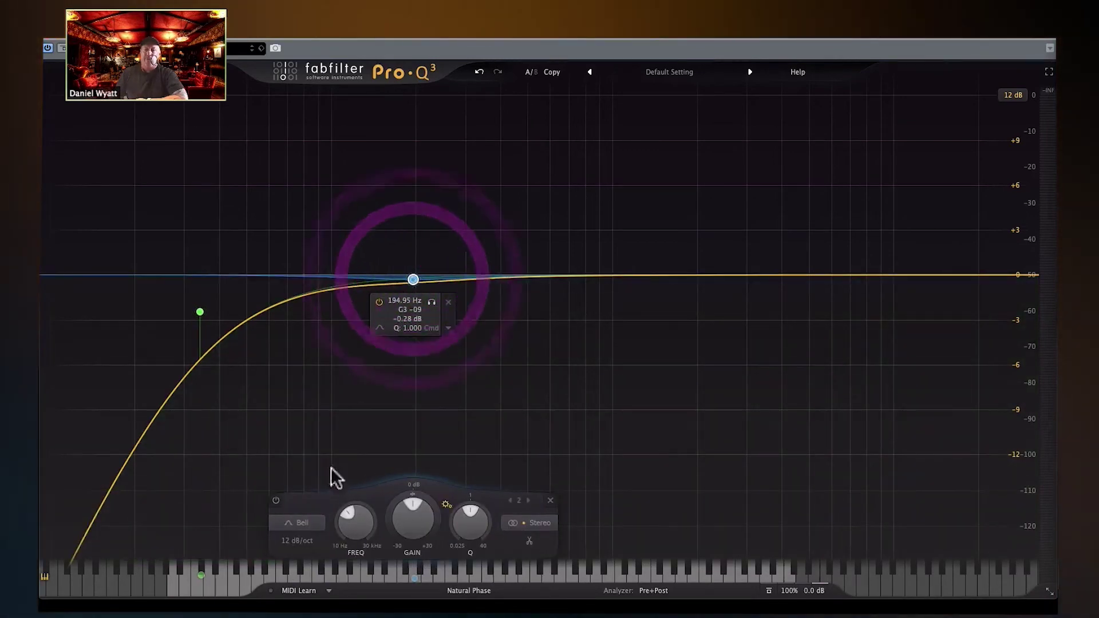
left_click(298, 522)
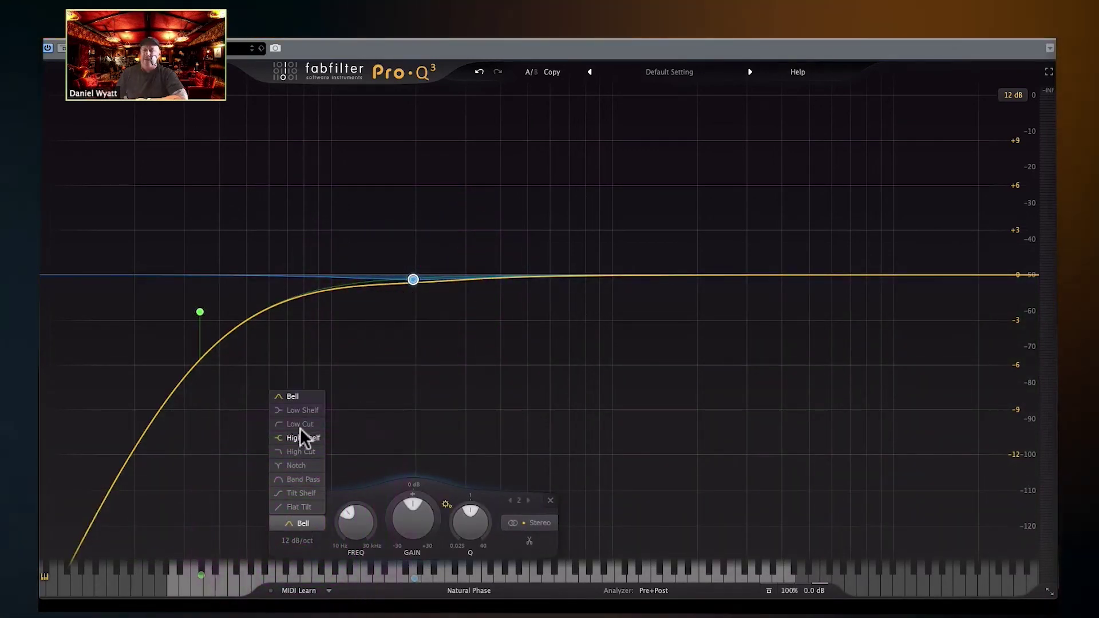
left_click(301, 410)
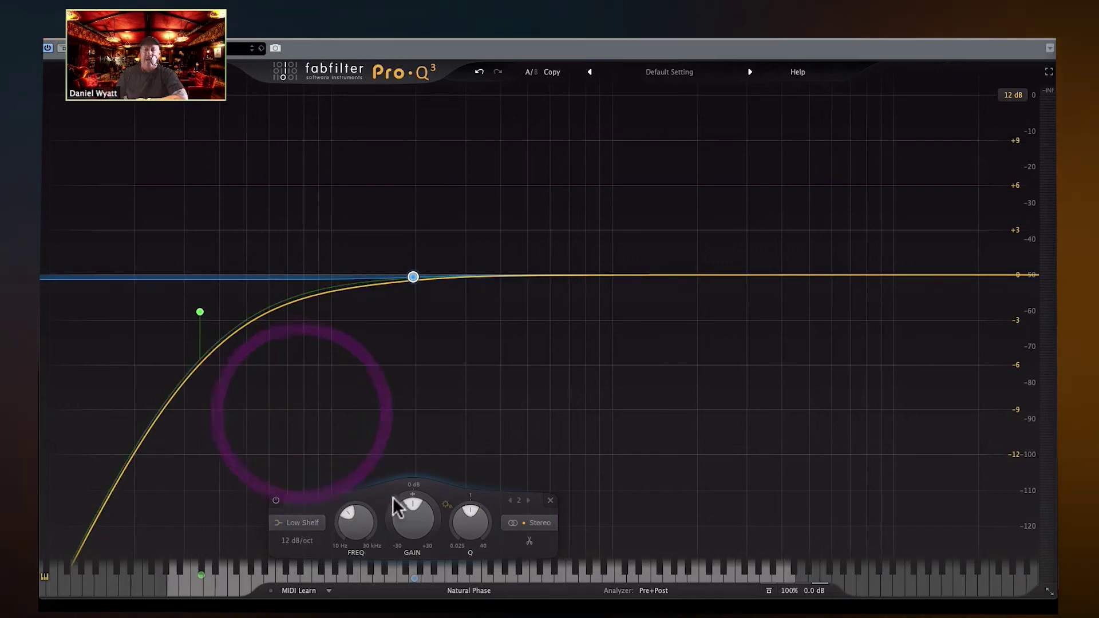
left_click_drag(399, 515, 398, 553)
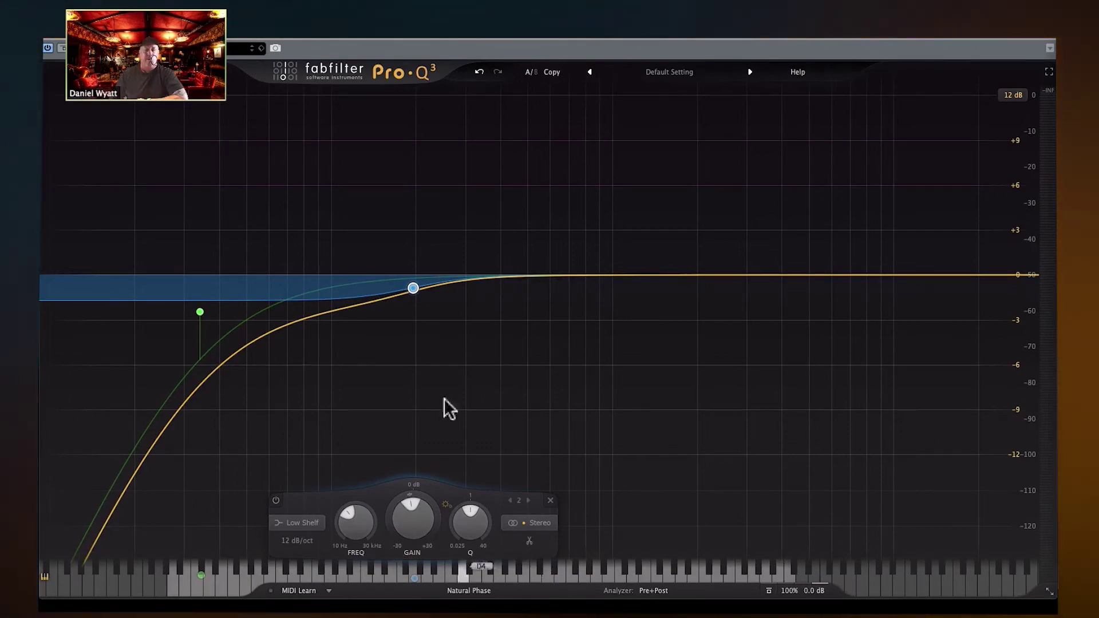
mouse_move(407, 295)
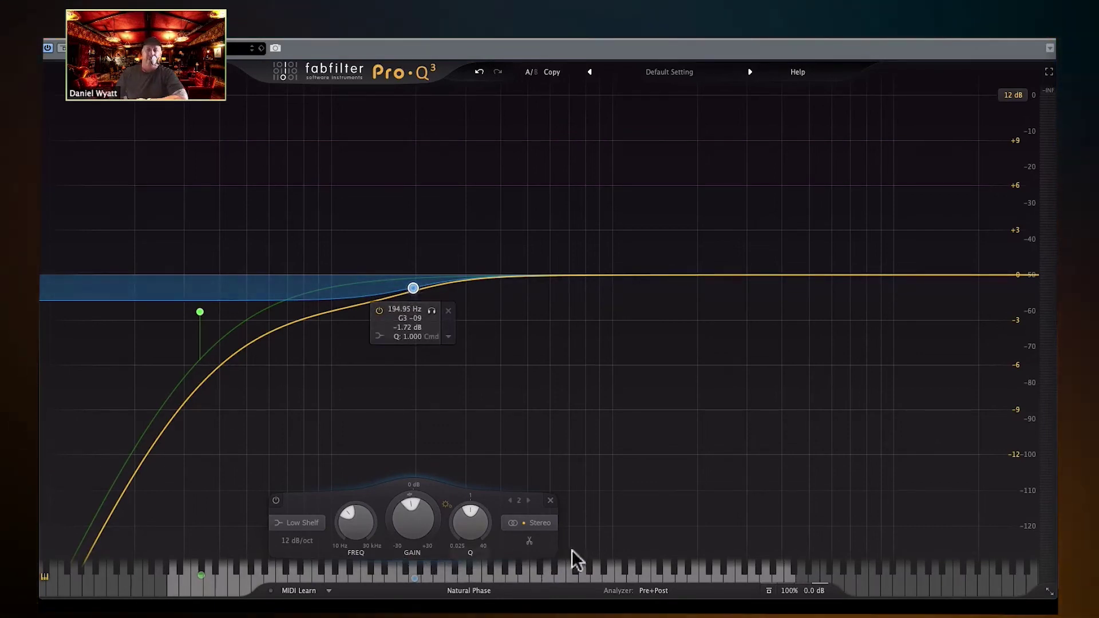
left_click(548, 501)
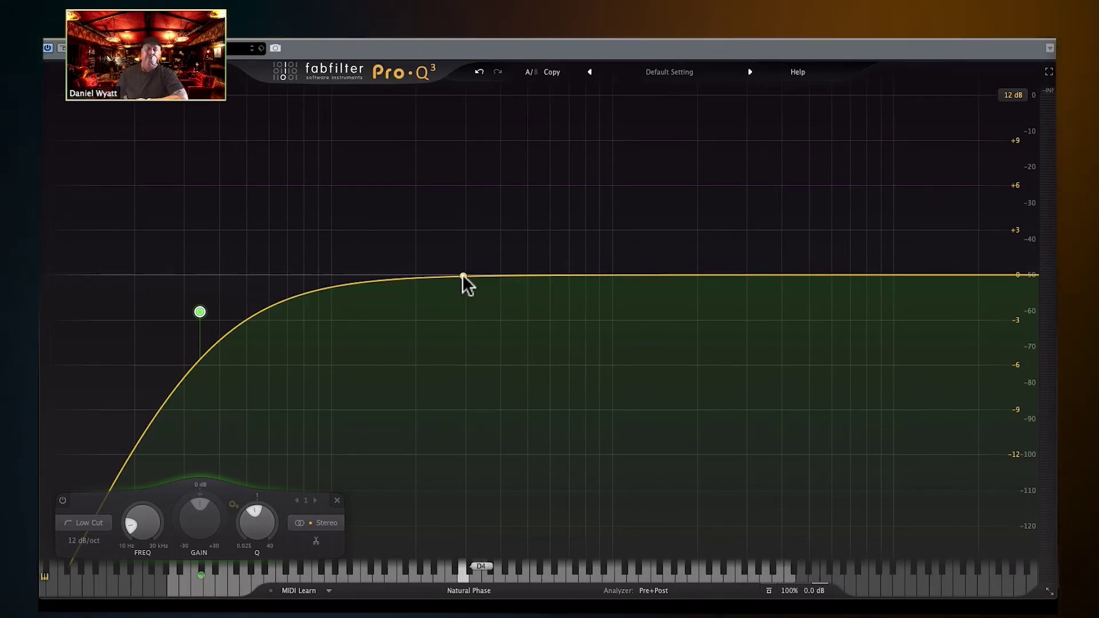
Step: Add a narrow boosted bell band above the low cut and pull it down to about -4.15 dB near 346 Hz
left_click_drag(472, 273, 465, 164)
left_click_drag(509, 519, 515, 499)
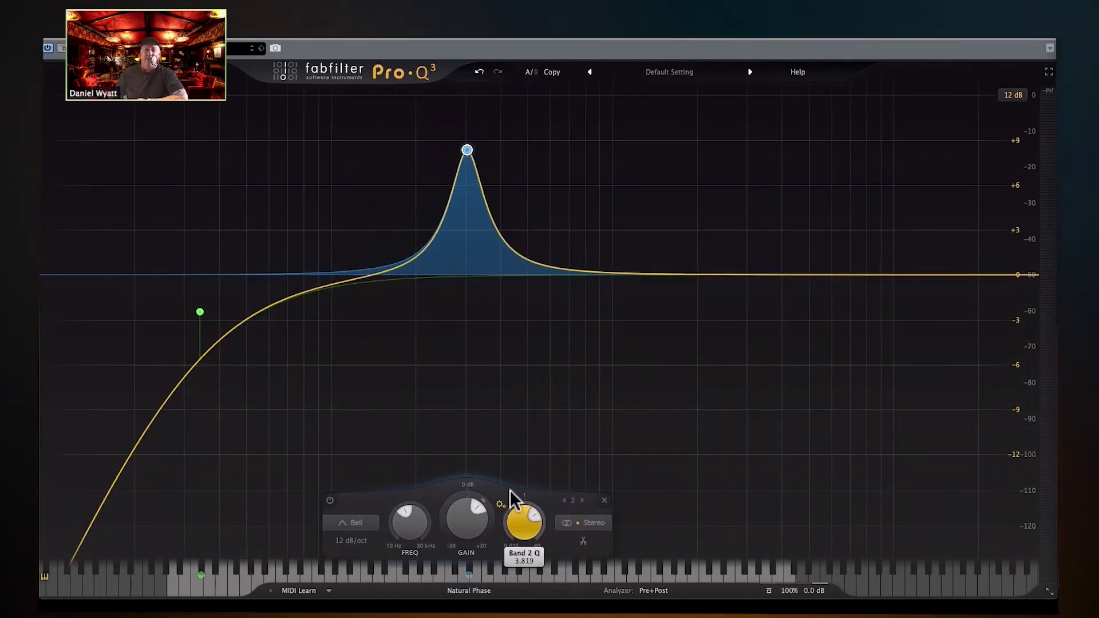
mouse_move(463, 139)
left_click_drag(467, 150, 483, 338)
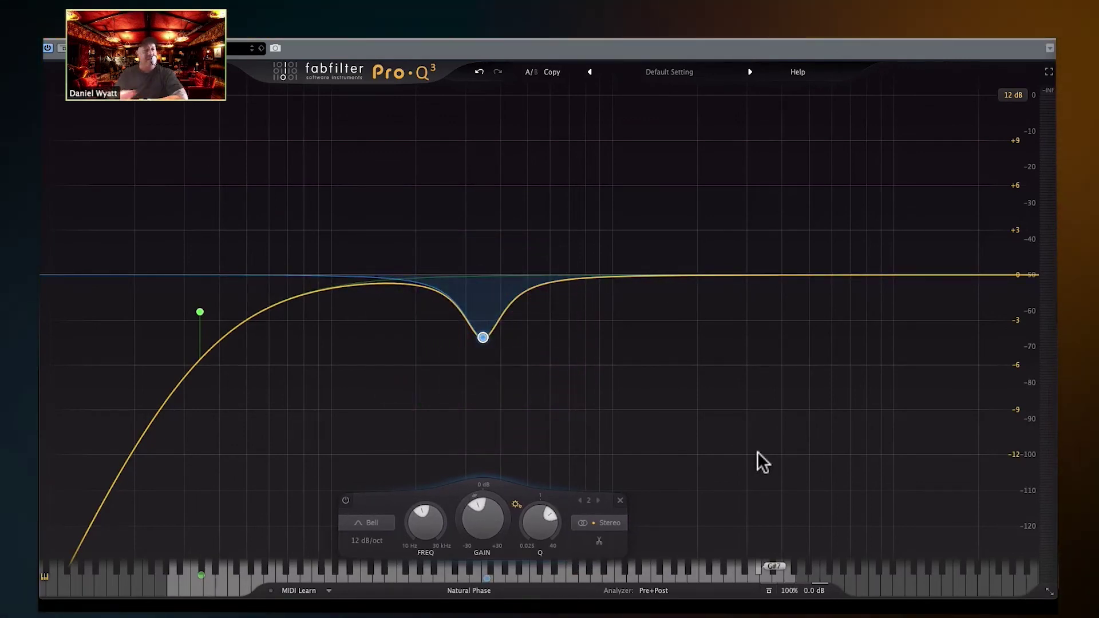
Step: Solo the bell cut while sweeping it to about 544 Hz, and raise it to a boost of about 8.5 dB near 505 Hz
mouse_move(496, 339)
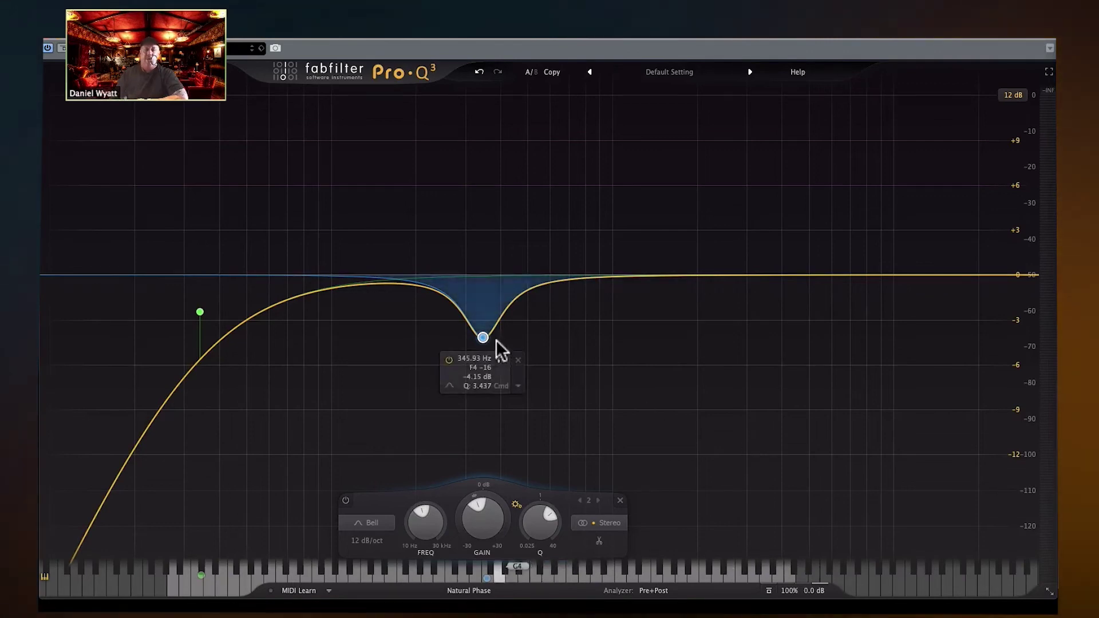
left_click(502, 360)
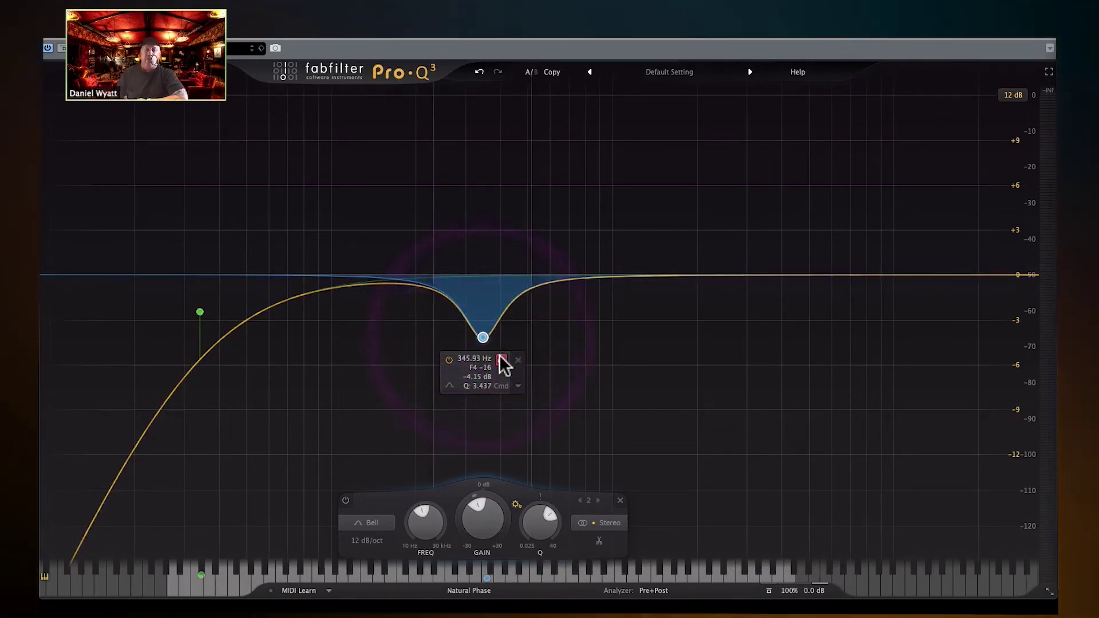
left_click_drag(498, 356, 552, 350)
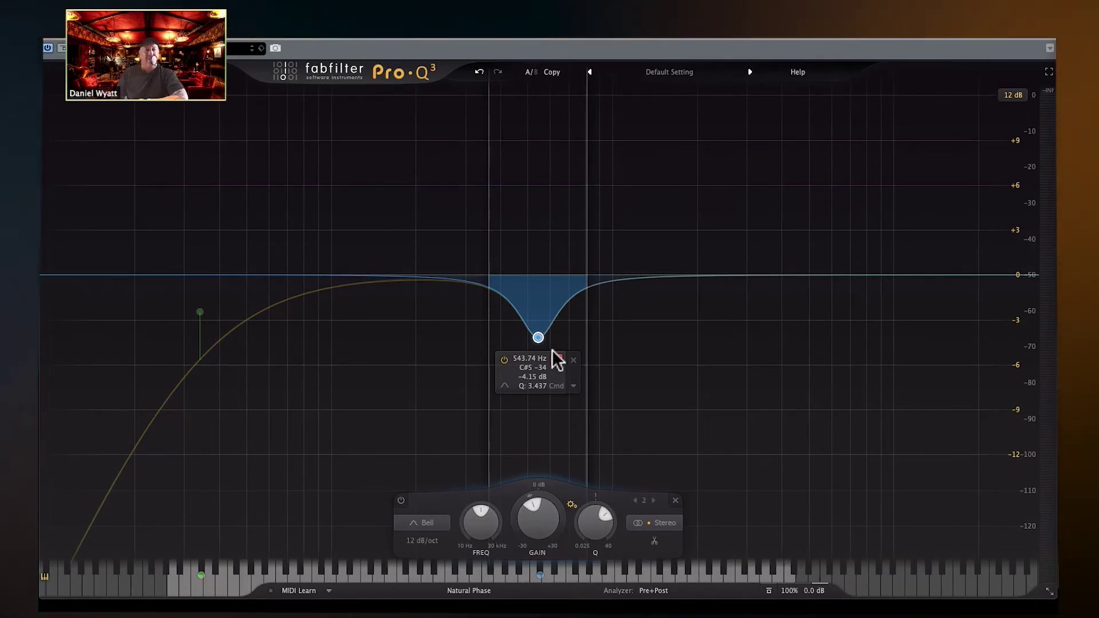
left_click_drag(552, 349, 529, 147)
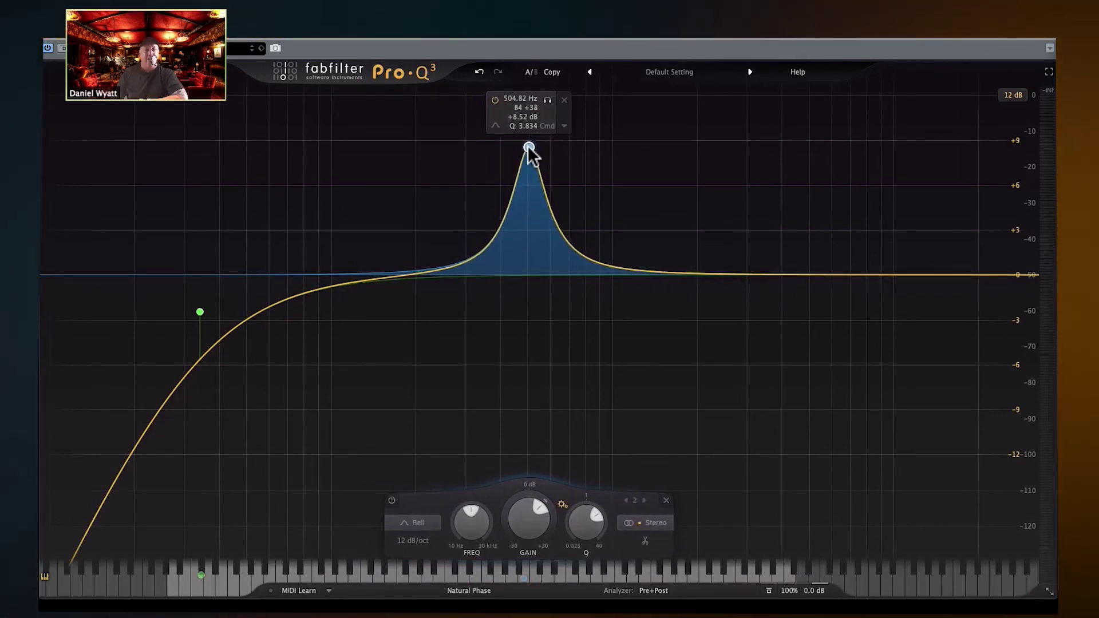
Step: Solo the boosted bell band and vary its Q between narrow and wide, ending at about 2.8
left_click(546, 100)
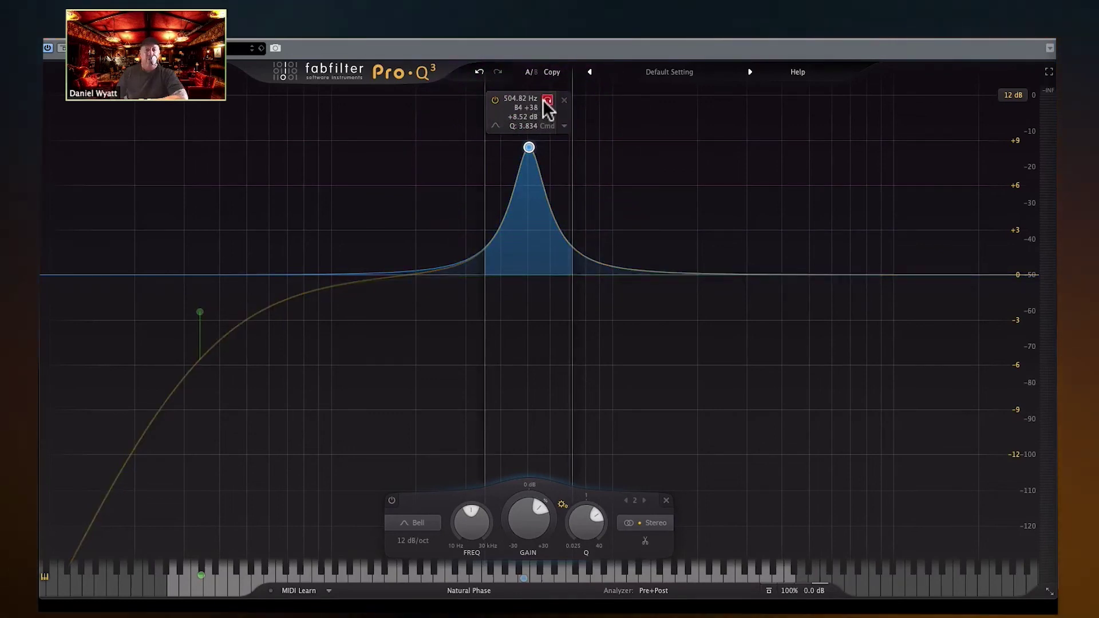
scroll(542, 102, "down", 5)
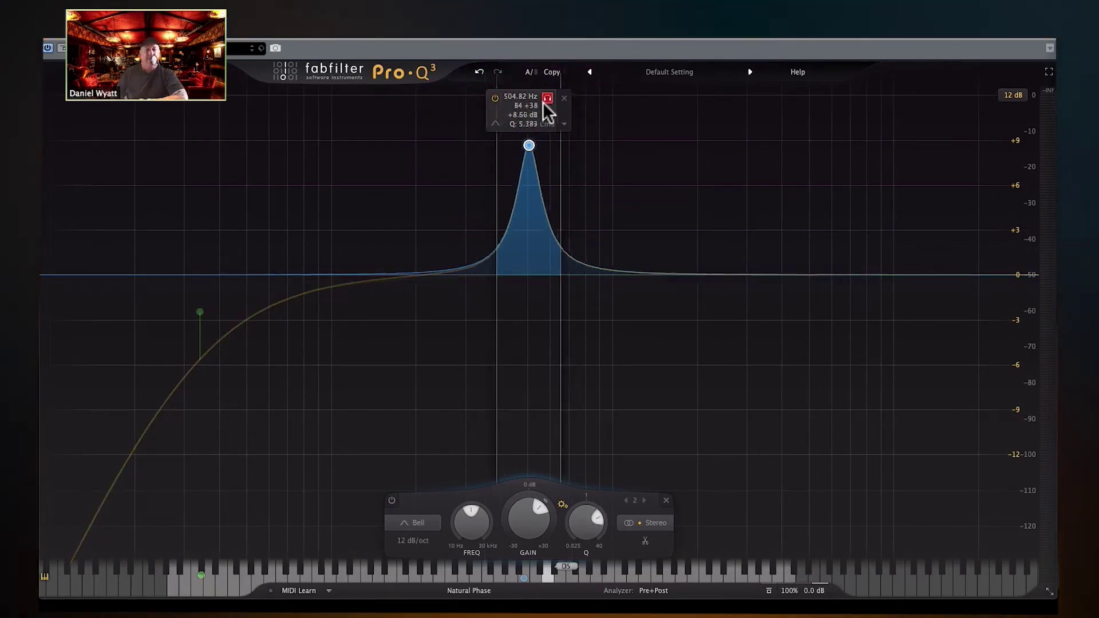
scroll(543, 102, "up", 3)
scroll(542, 102, "down", 3)
scroll(543, 102, "up", 4)
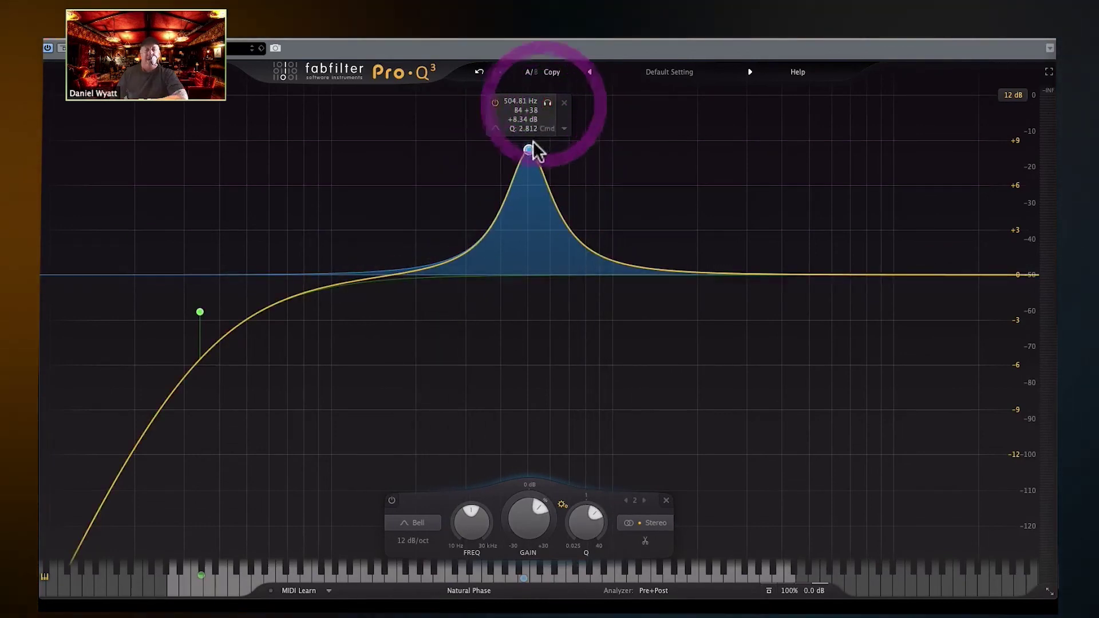
Step: Turn the boosted bell into a low-mid cut of about 6 dB, and add a second bell cut of about 7.5 dB near 1060 Hz with Q about 5
left_click_drag(529, 150, 595, 377)
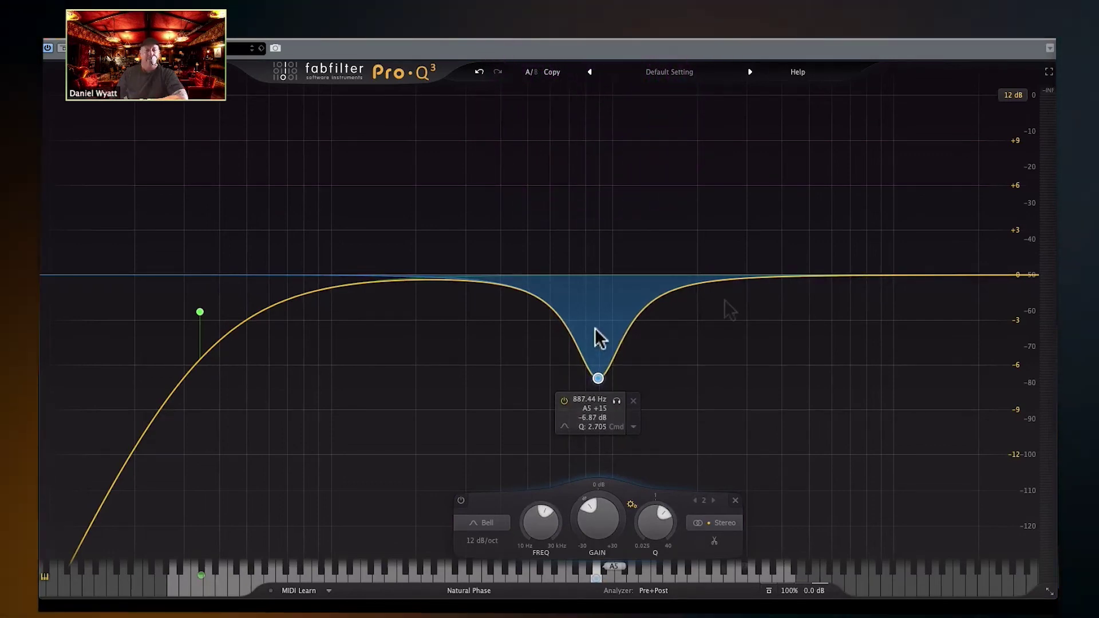
left_click_drag(595, 377, 458, 362)
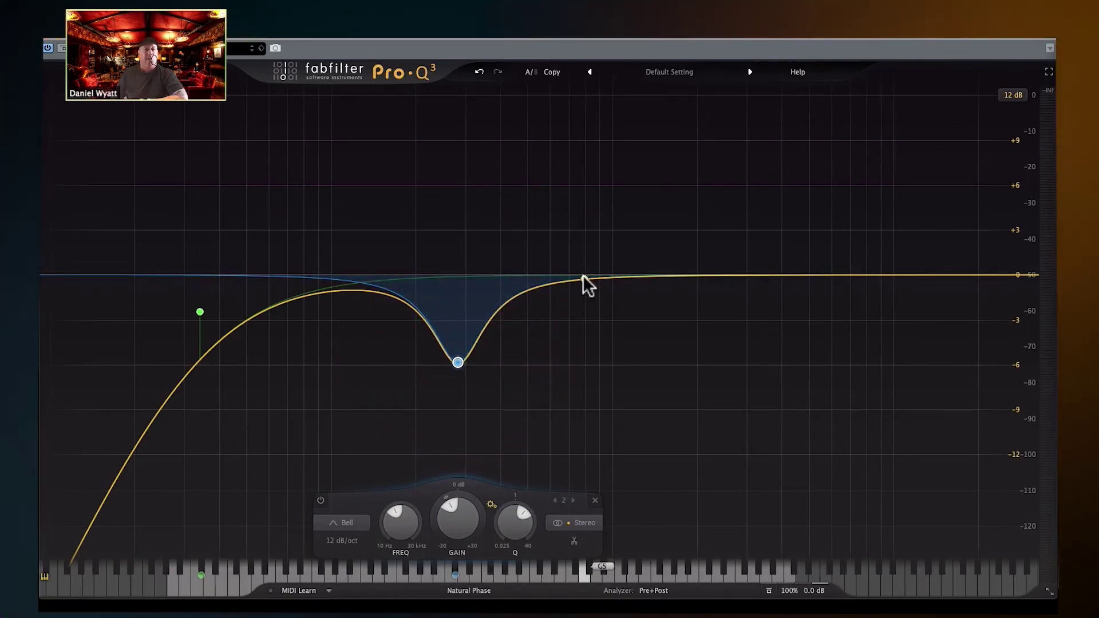
left_click_drag(582, 275, 617, 368)
left_click_drag(664, 530, 664, 493)
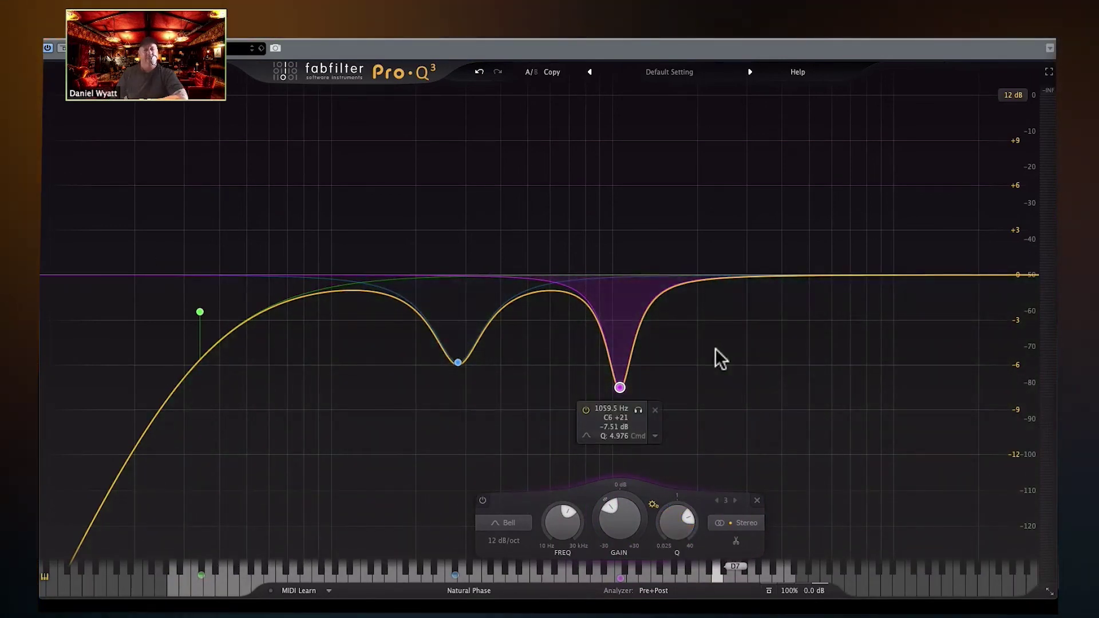
Step: Add a band near 6858 Hz and set its shape to High Cut
left_click(847, 275)
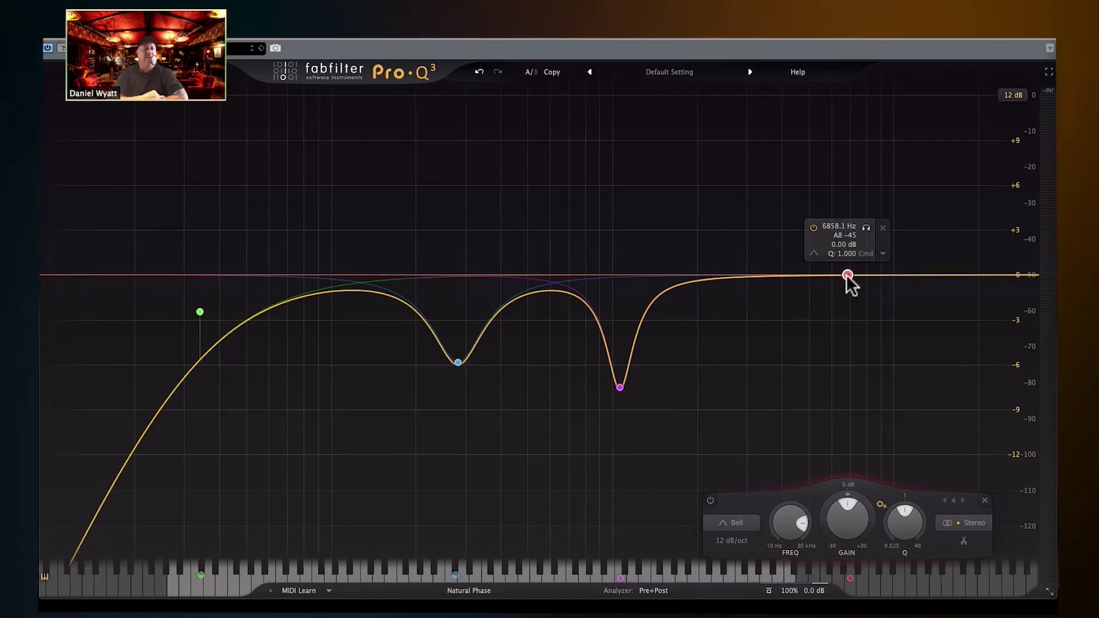
left_click(745, 518)
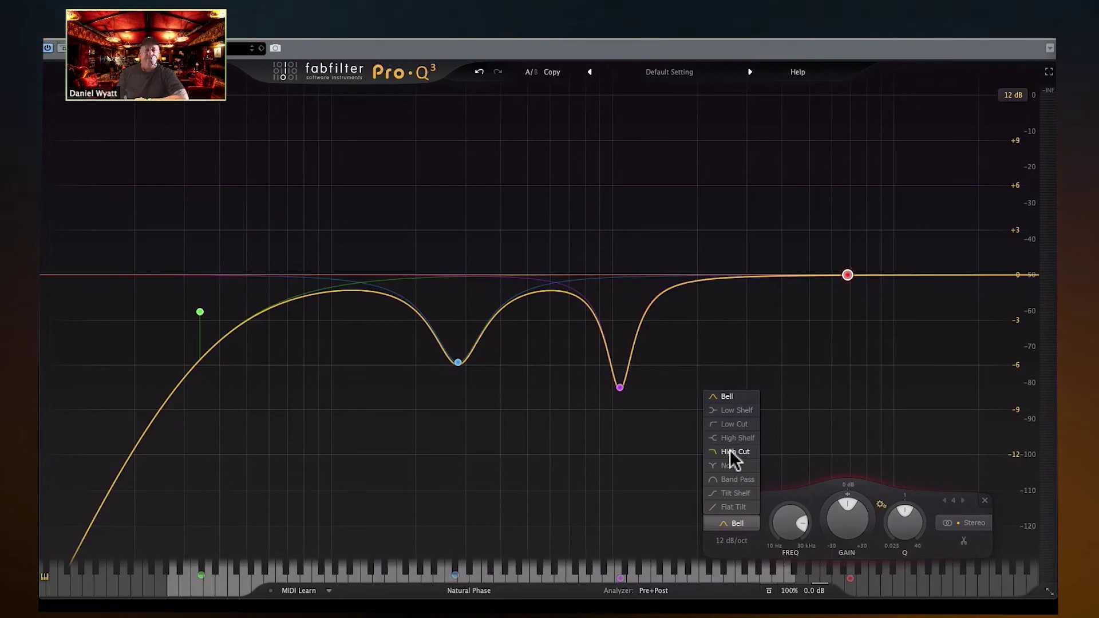
left_click(730, 452)
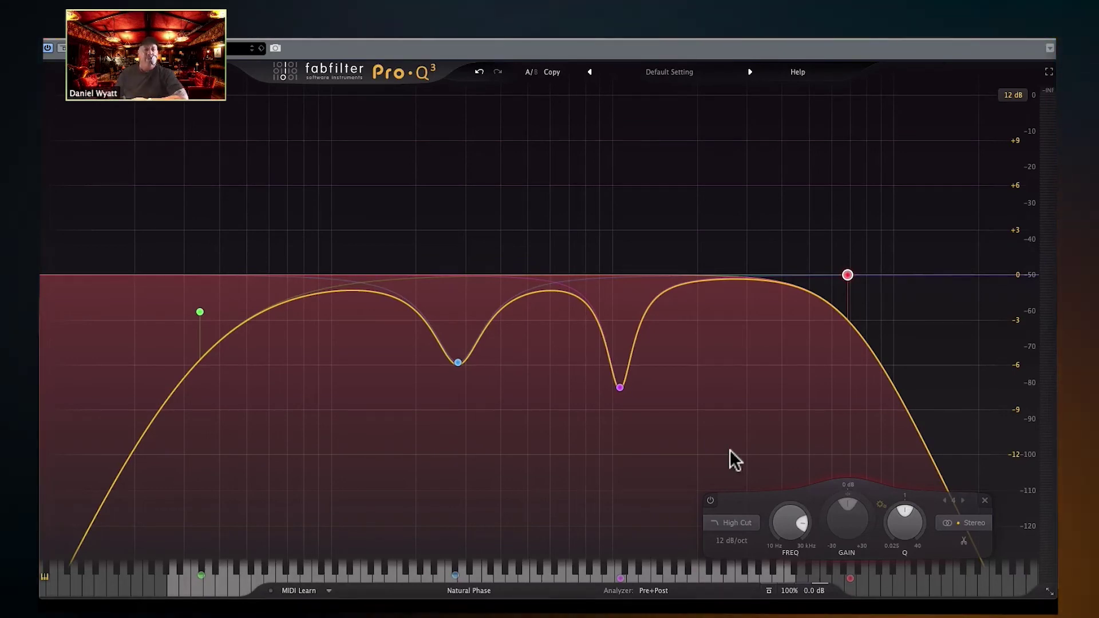
Step: Change the 6858 Hz band to a High Shelf cutting about 4 dB, and add a 12 dB/oct High Cut at the top of the spectrum
left_click(714, 522)
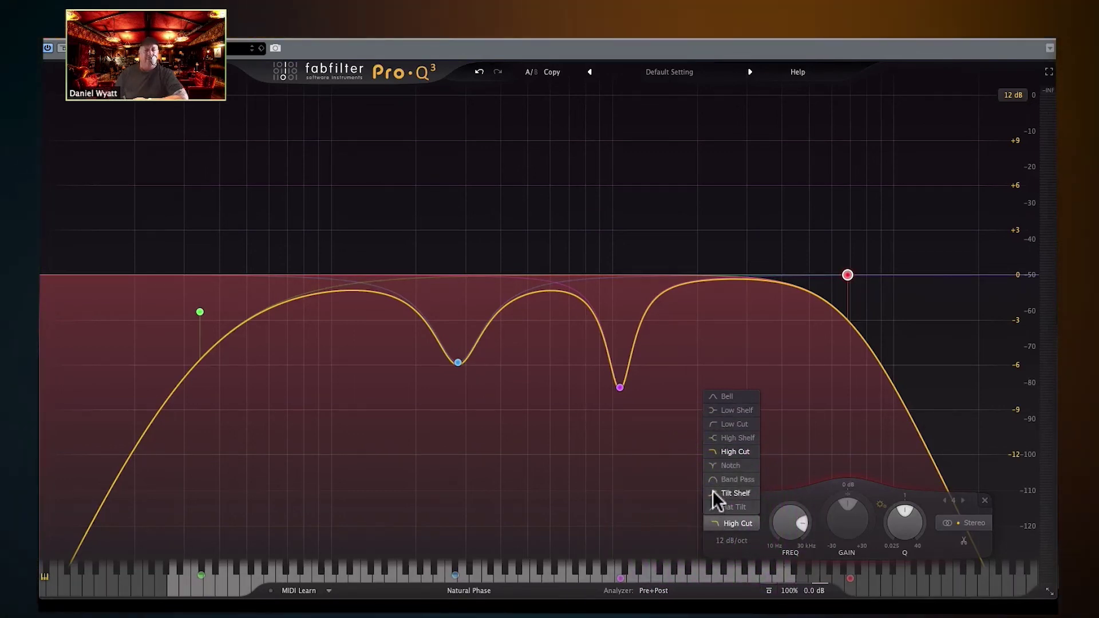
left_click(719, 438)
left_click_drag(840, 506, 826, 545)
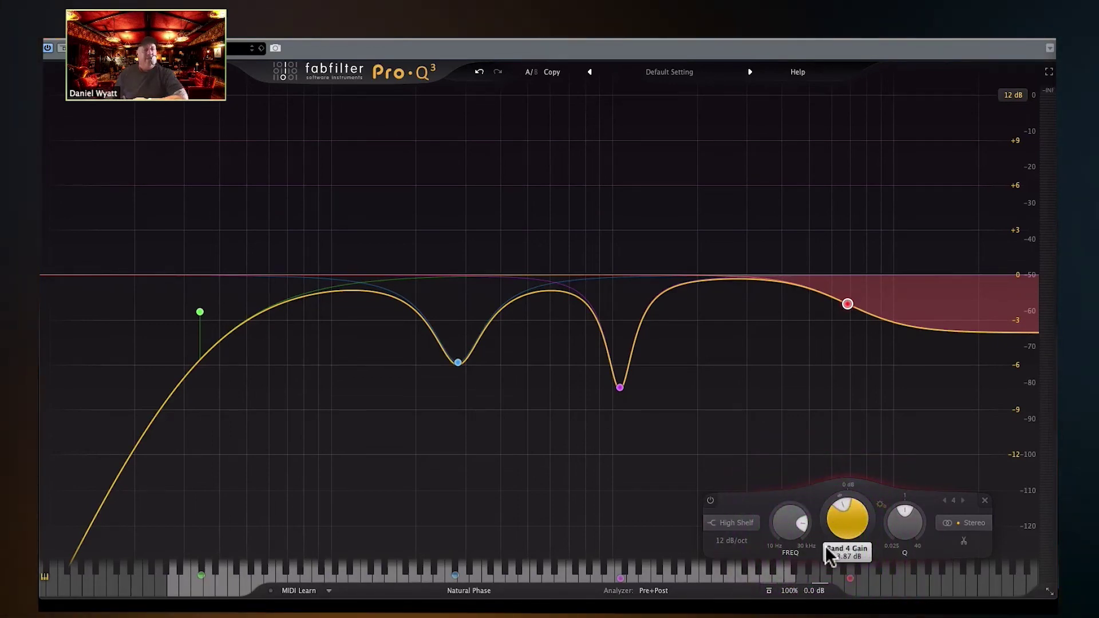
left_click(1012, 275)
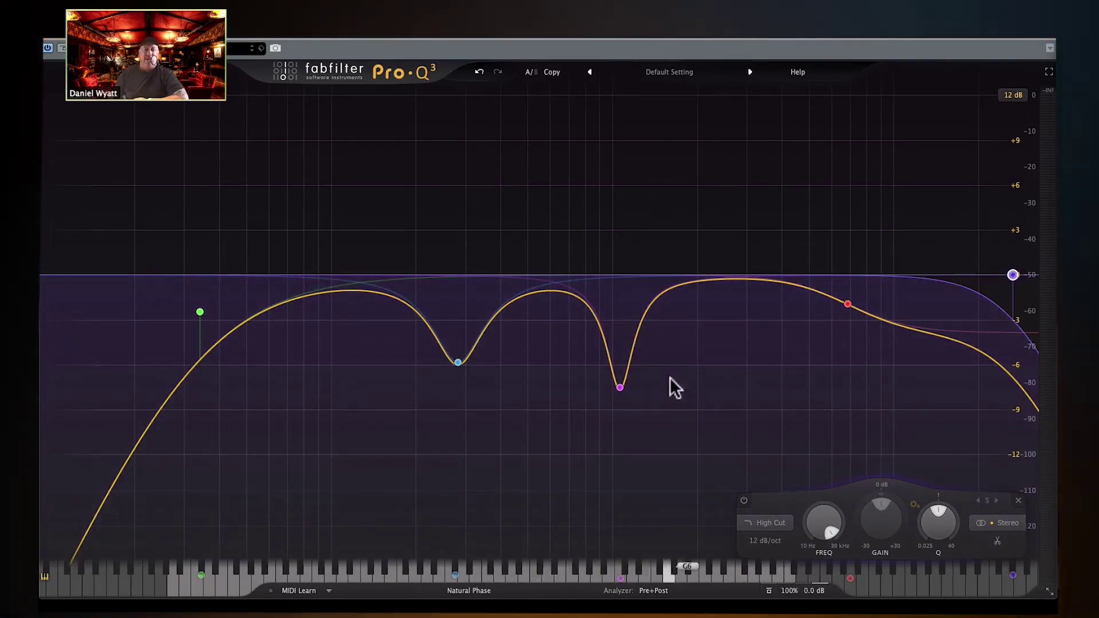
mouse_move(870, 328)
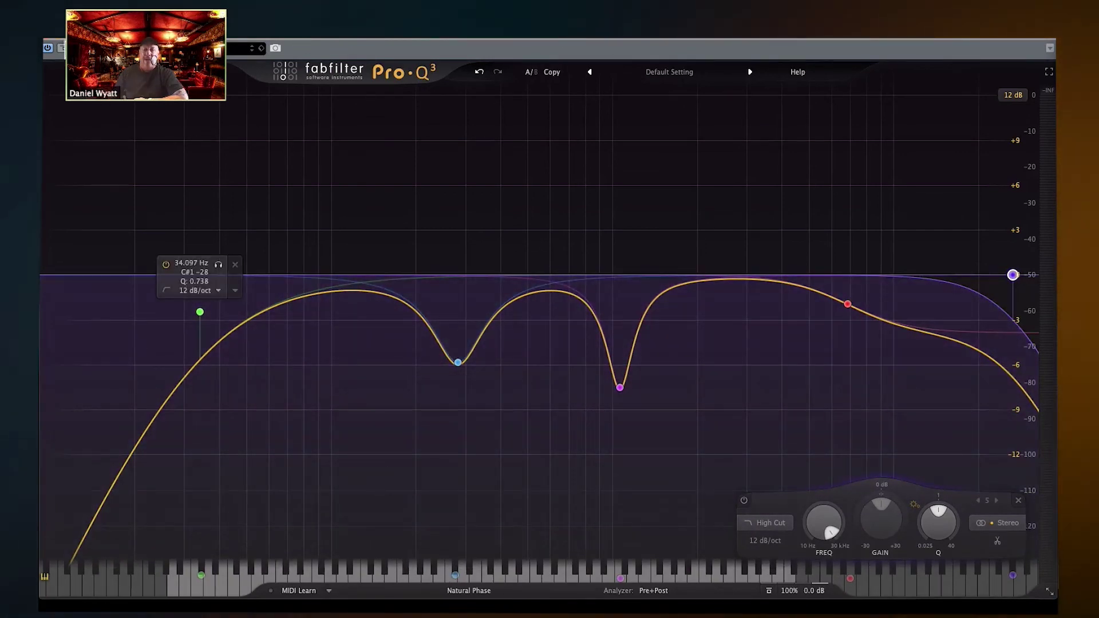
Step: Toggle the global bypass off and on several times to compare the signal with and without the full EQ curve
left_click(768, 585)
left_click(767, 585)
left_click(767, 585)
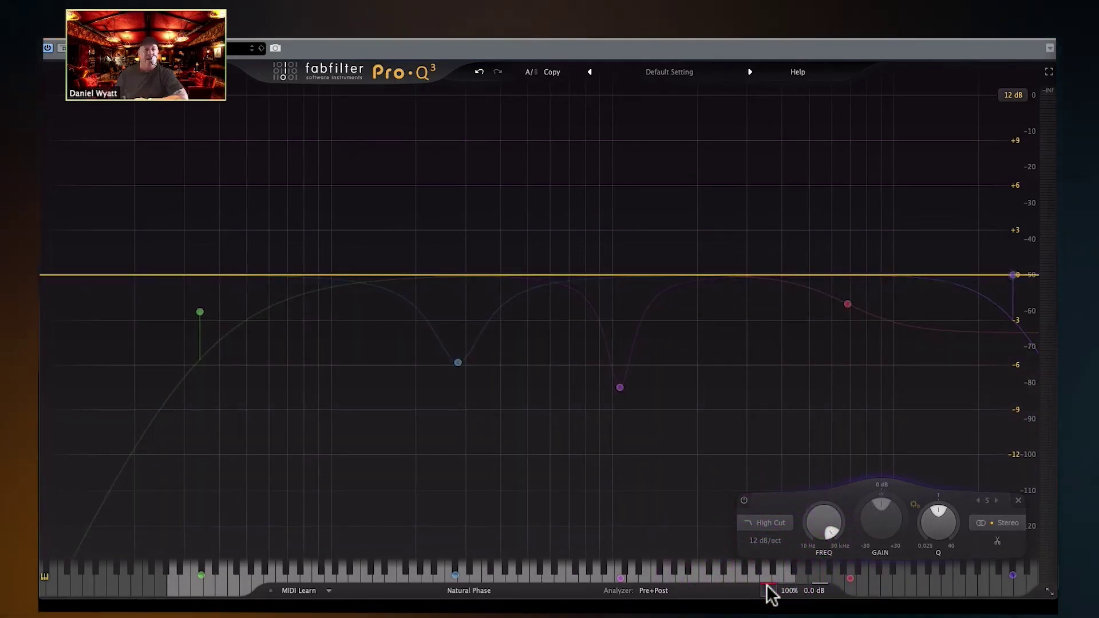
left_click(767, 585)
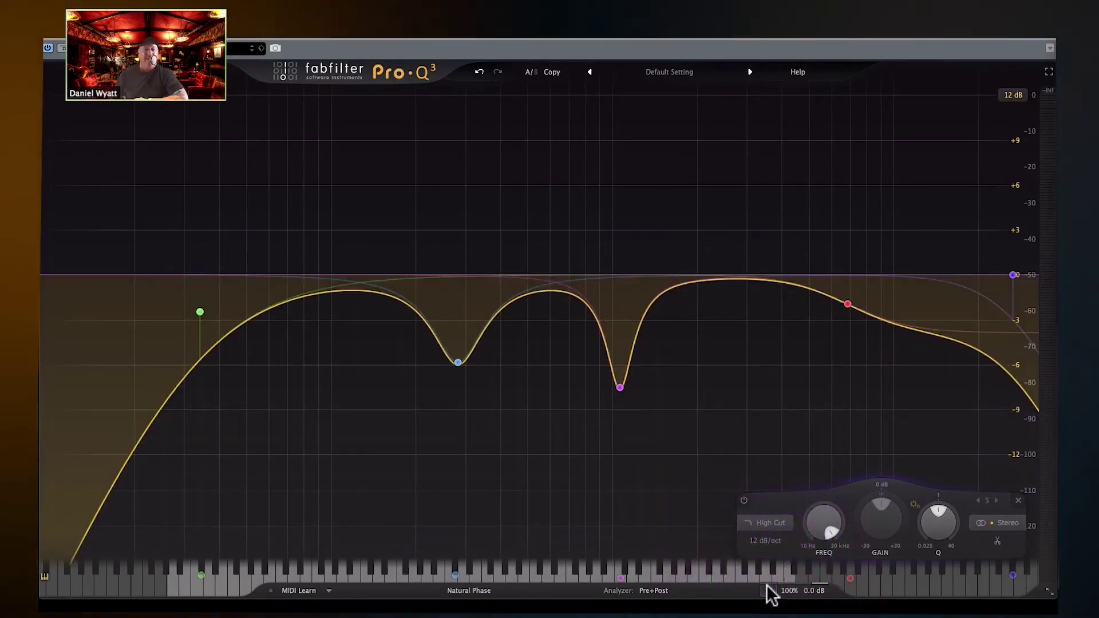
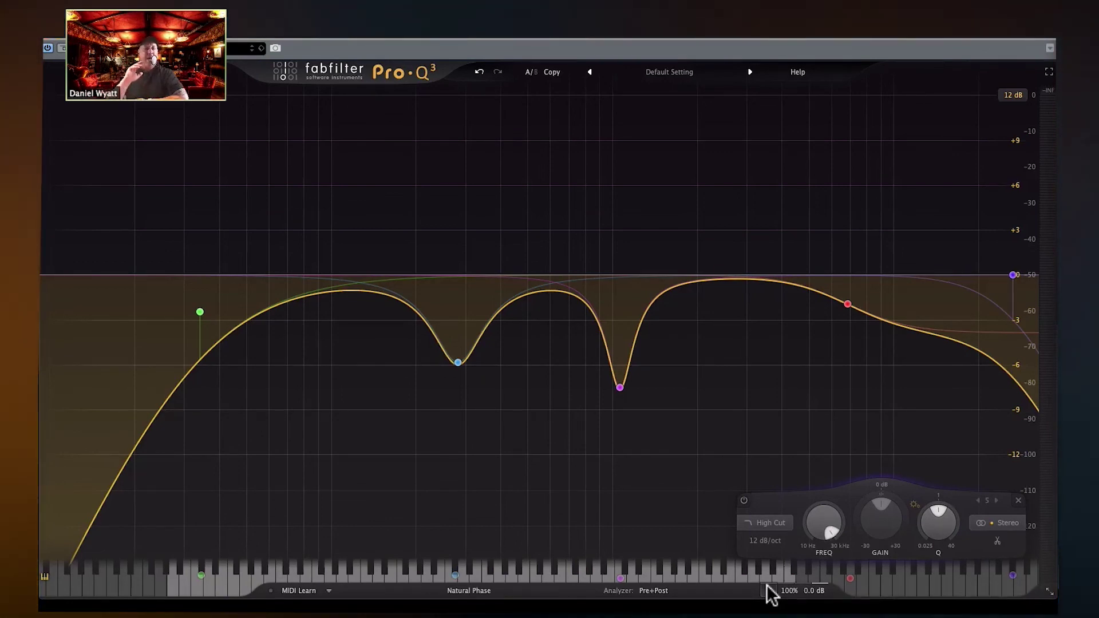
Step: Move the low-mid bell to about 337 Hz with a cut of about 13.6 dB, and raise the Low Cut frequency slightly
mouse_move(493, 418)
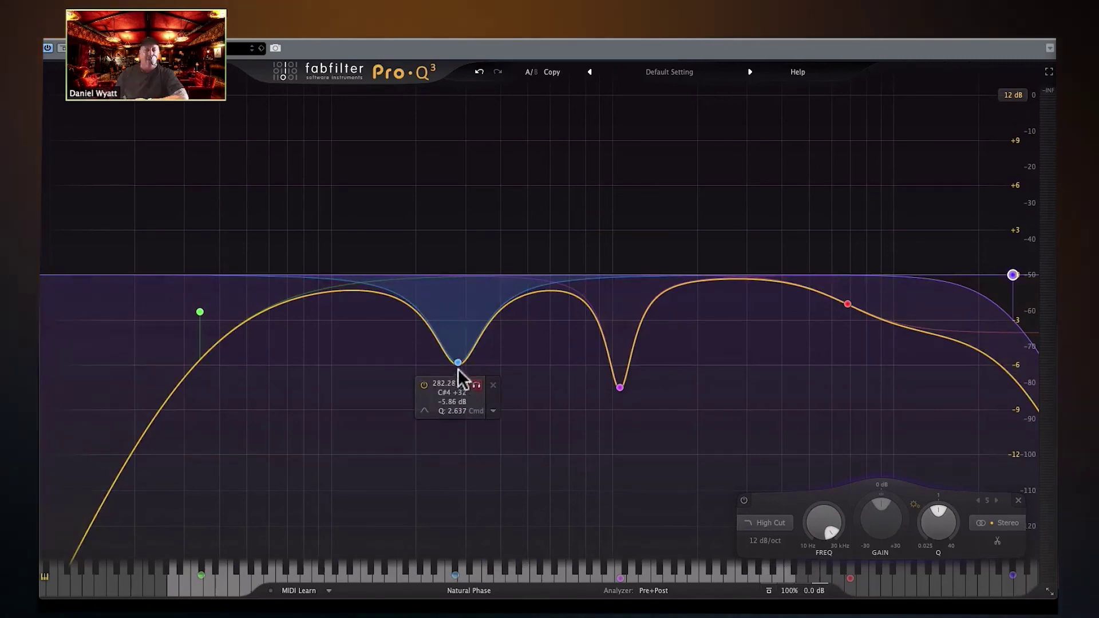
left_click_drag(455, 359, 481, 367)
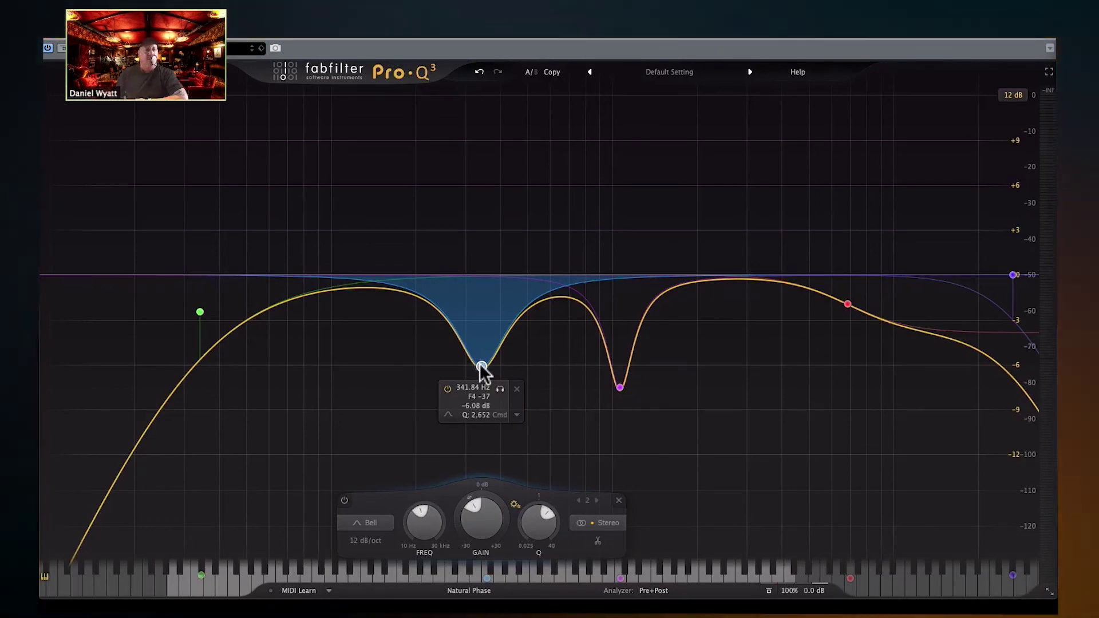
left_click(479, 363)
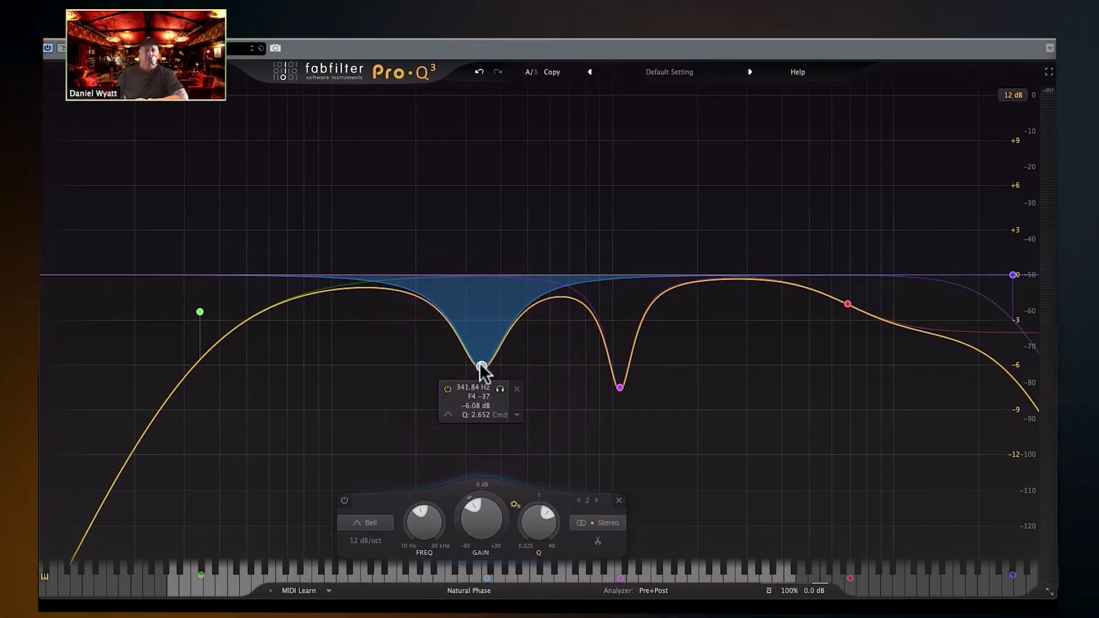
left_click_drag(480, 364, 477, 479)
left_click(477, 479)
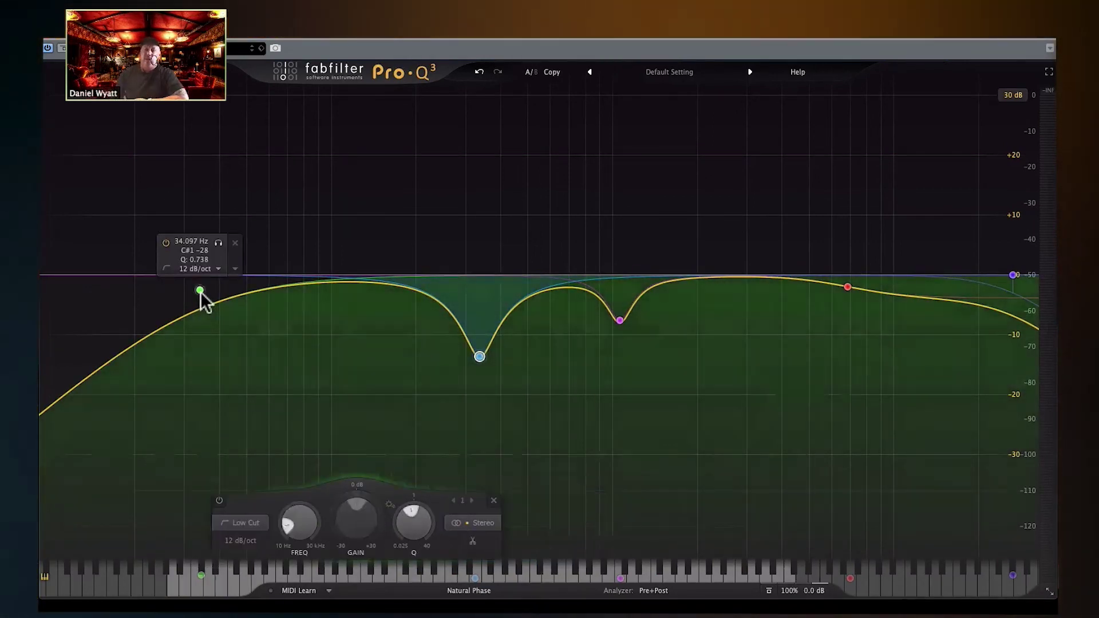
left_click(200, 292)
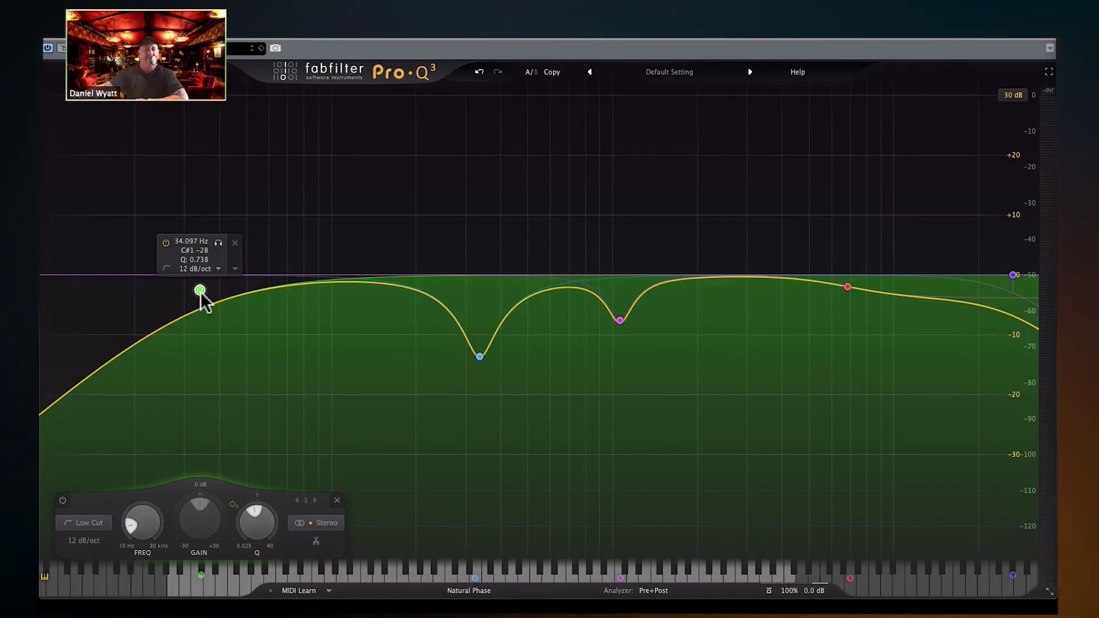
mouse_move(147, 518)
left_mouse_down()
mouse_move(149, 489)
mouse_move(142, 523)
left_mouse_up()
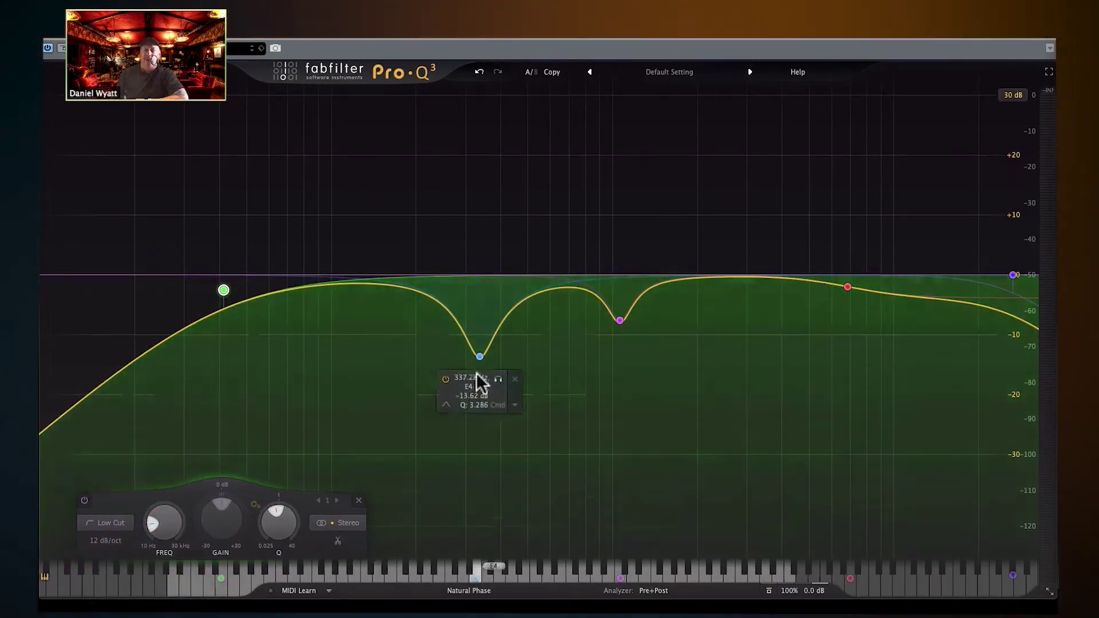
Step: Delete the low-mid bell, the 1060 Hz bell, the High Shelf and the High Cut, keeping only the Low Cut band
left_click(480, 356)
left_click(617, 499)
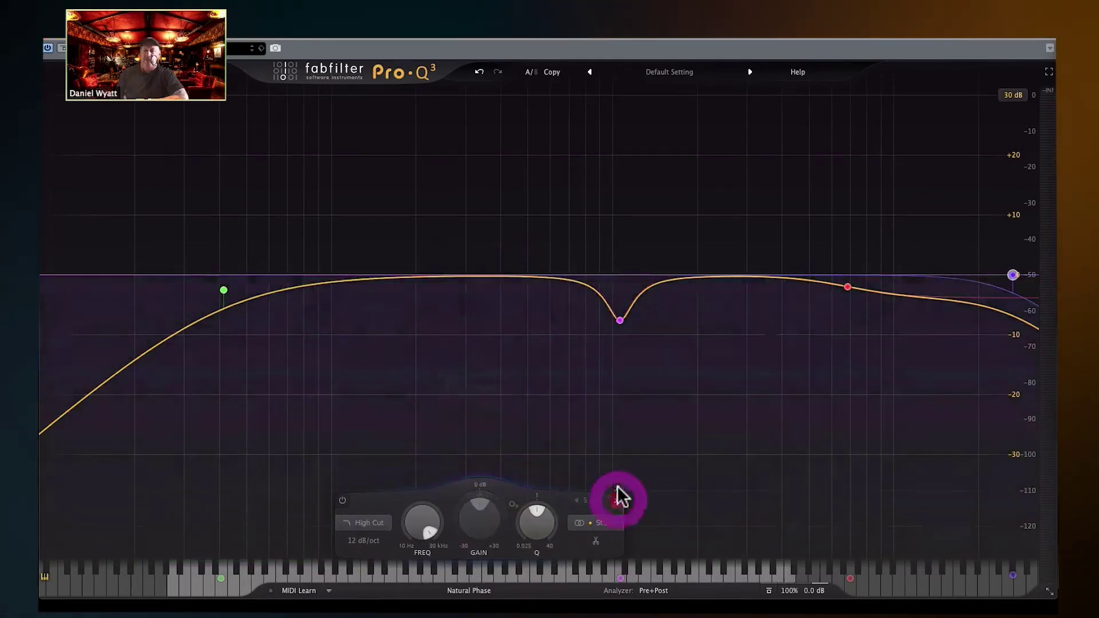
left_click(620, 319)
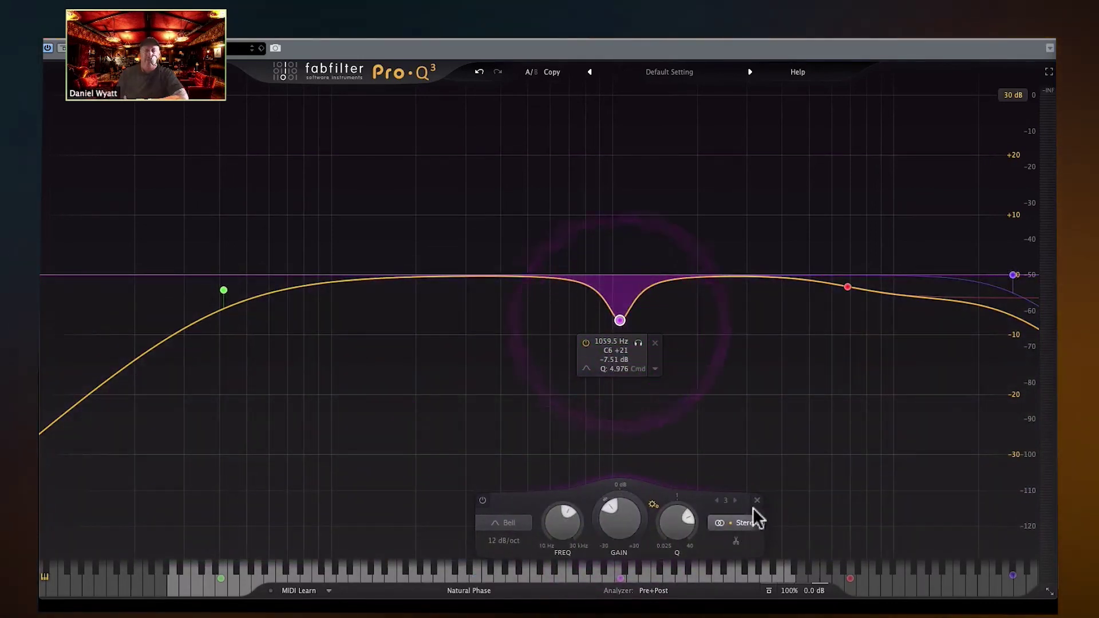
left_click(753, 502)
left_click(846, 284)
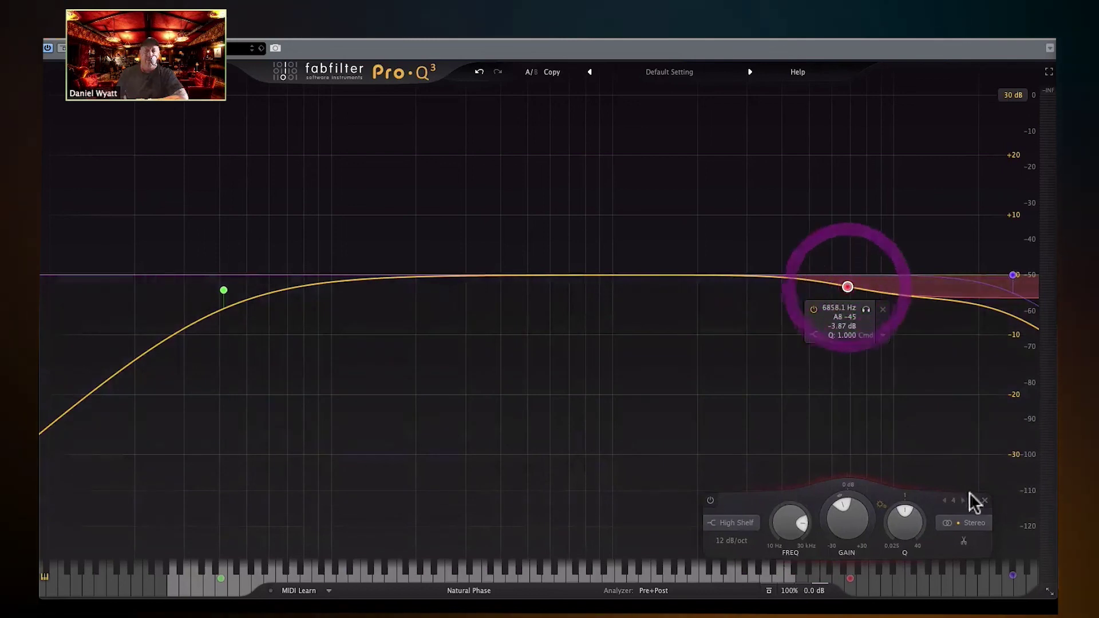
left_click(984, 500)
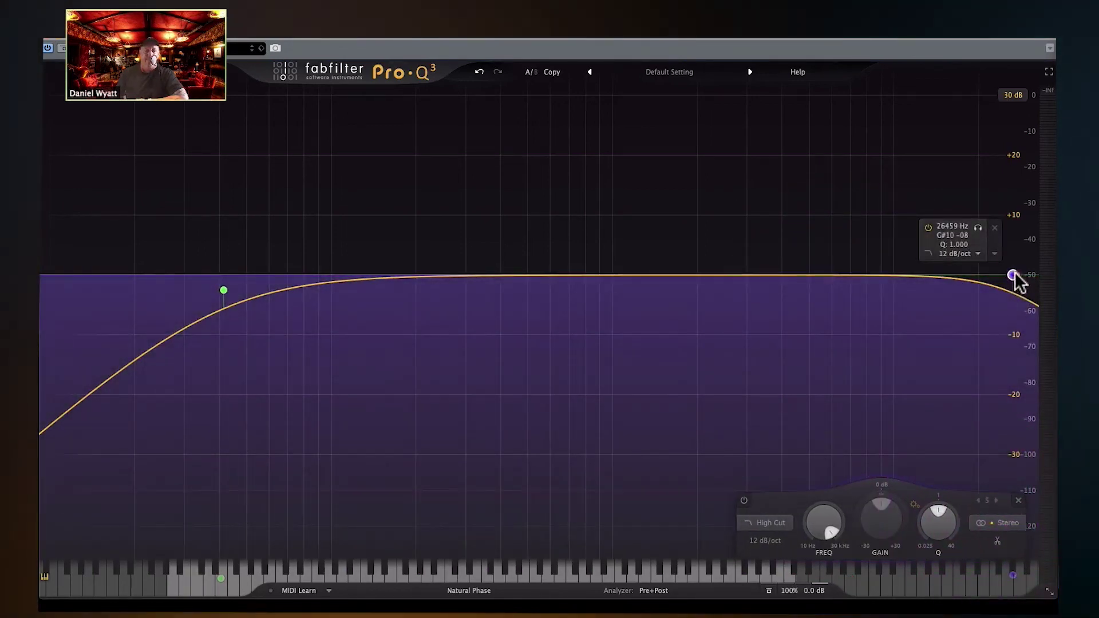
left_click(1013, 275)
left_click(1019, 501)
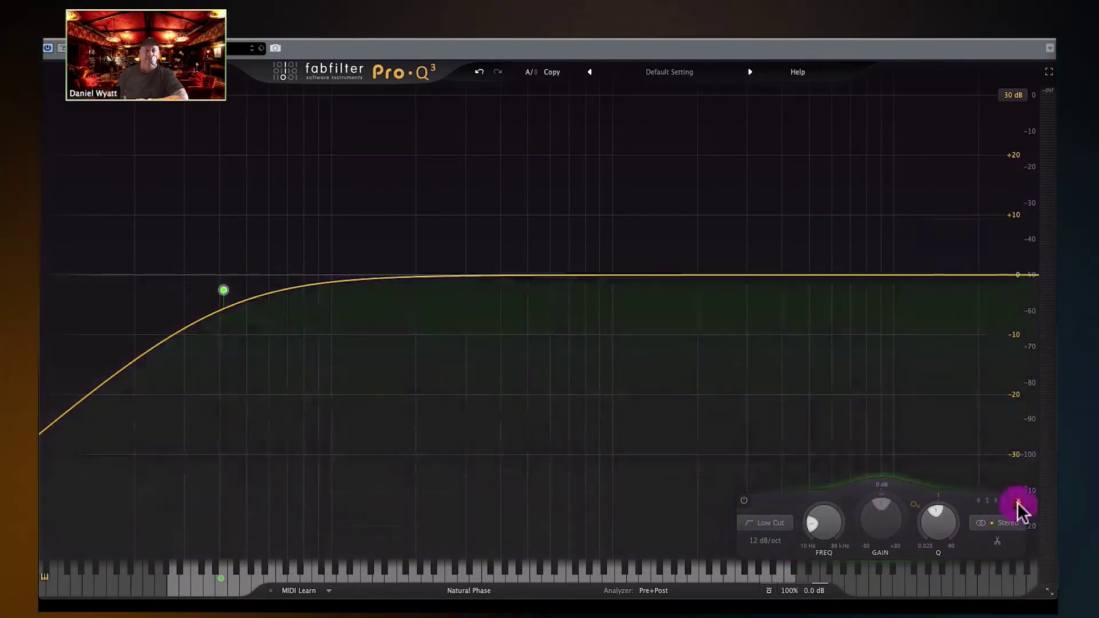
Step: Raise the Low Cut frequency to about 112 Hz, bypassing and re-enabling the band along the way to compare
left_click(279, 303)
mouse_move(160, 509)
left_mouse_down()
mouse_move(177, 452)
mouse_move(211, 417)
mouse_move(162, 526)
left_mouse_up()
left_click(87, 499)
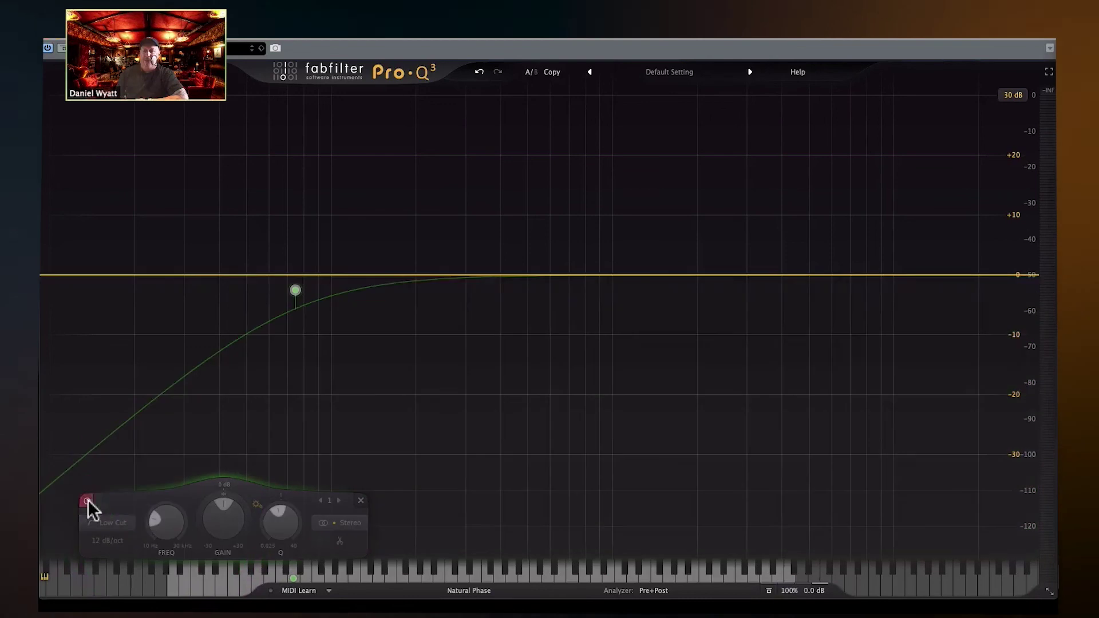
left_click(87, 500)
left_click(88, 499)
left_click(87, 499)
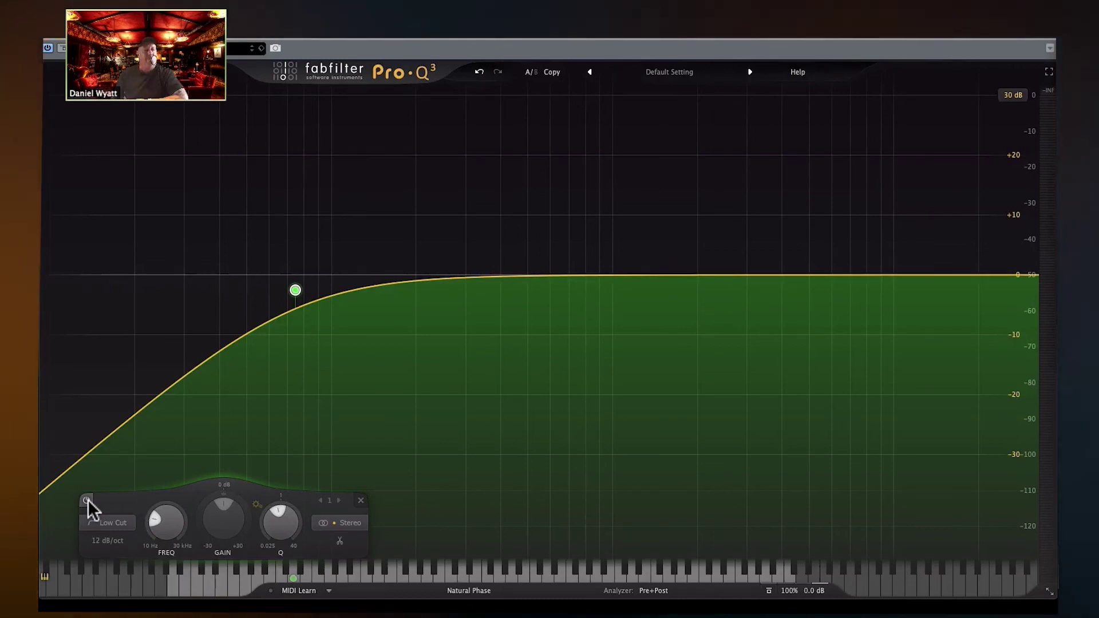
mouse_move(153, 523)
left_click_drag(153, 523, 158, 508)
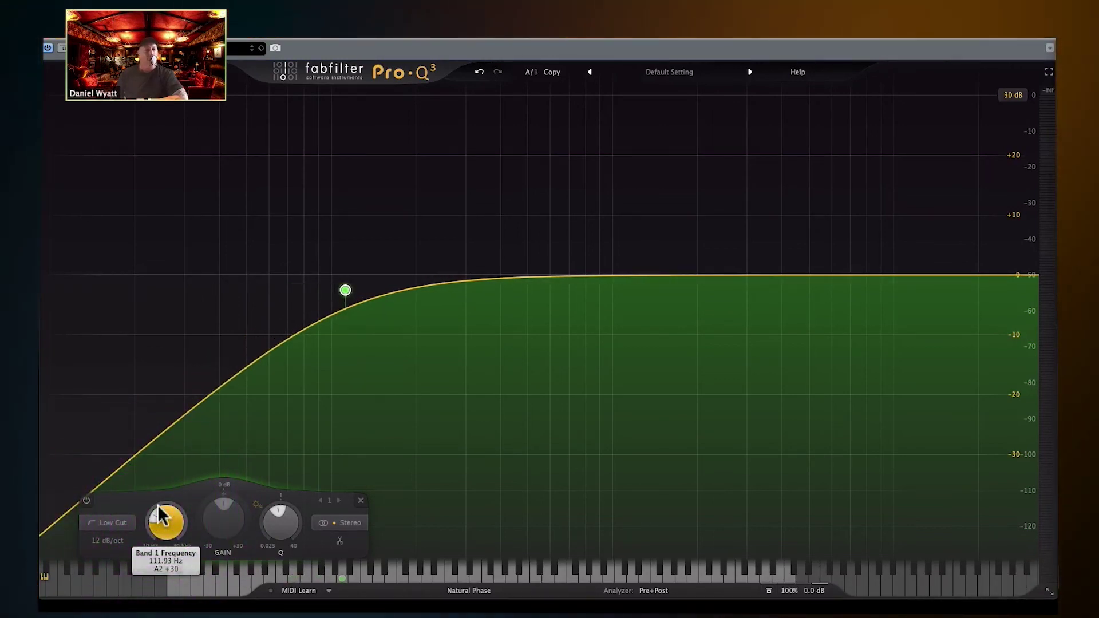
Step: Try a 30 dB/oct slope on the Low Cut band, and set its slope to 24 dB/oct
mouse_move(321, 318)
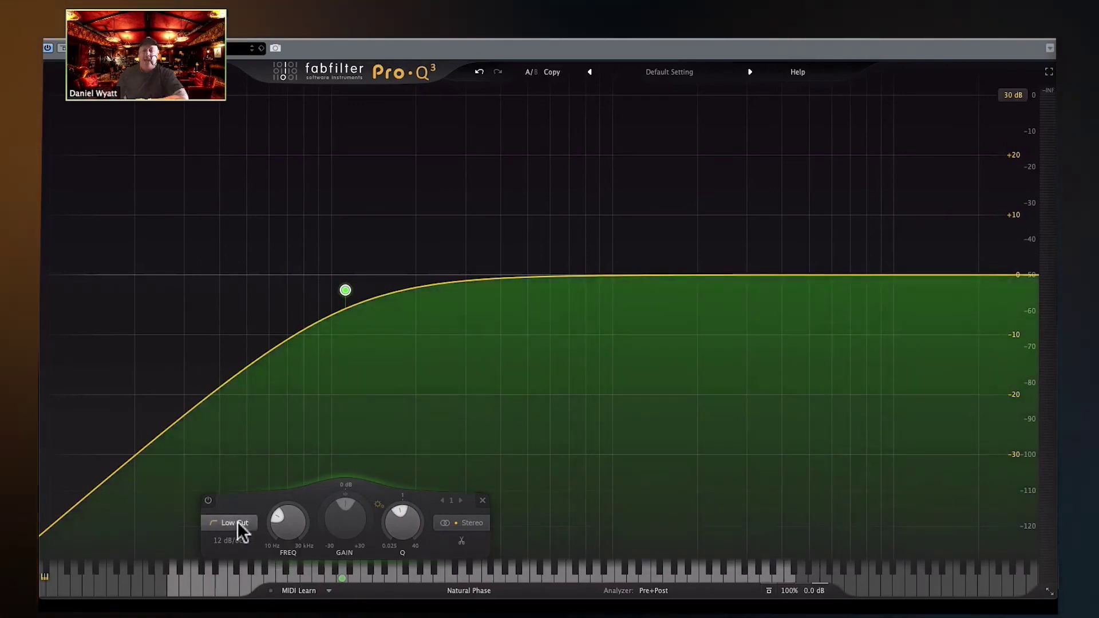
left_click(232, 537)
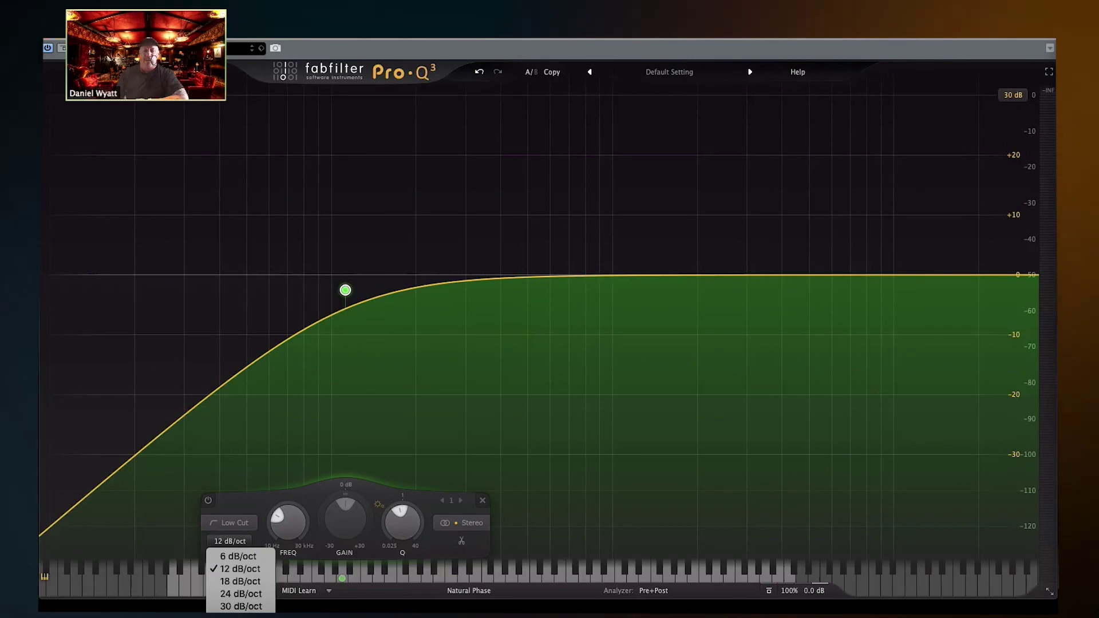
left_click(241, 606)
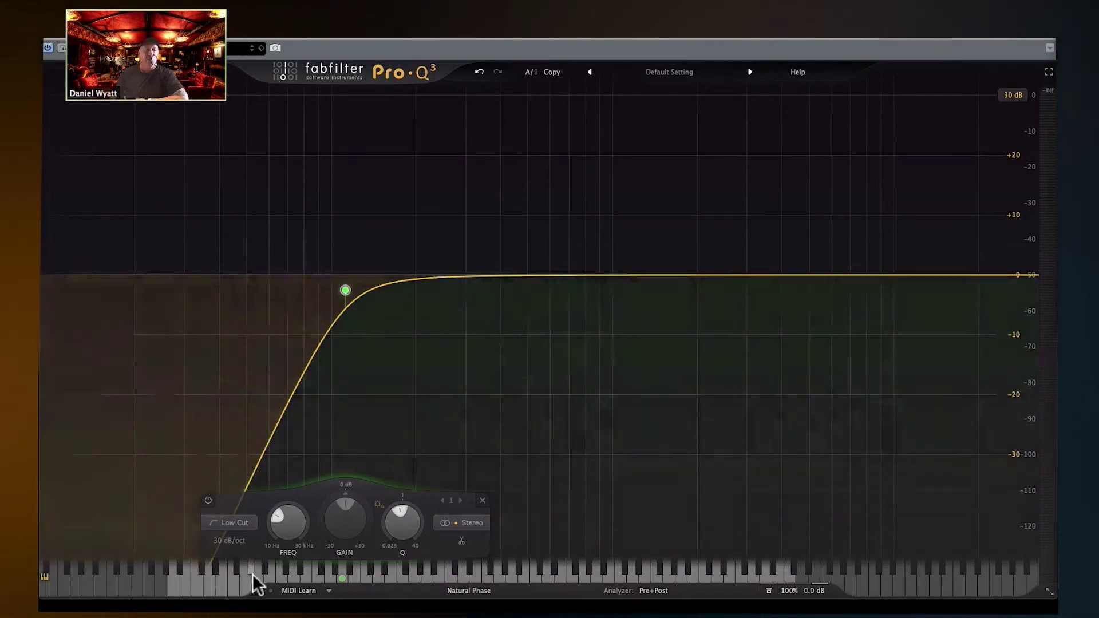
left_click(234, 523)
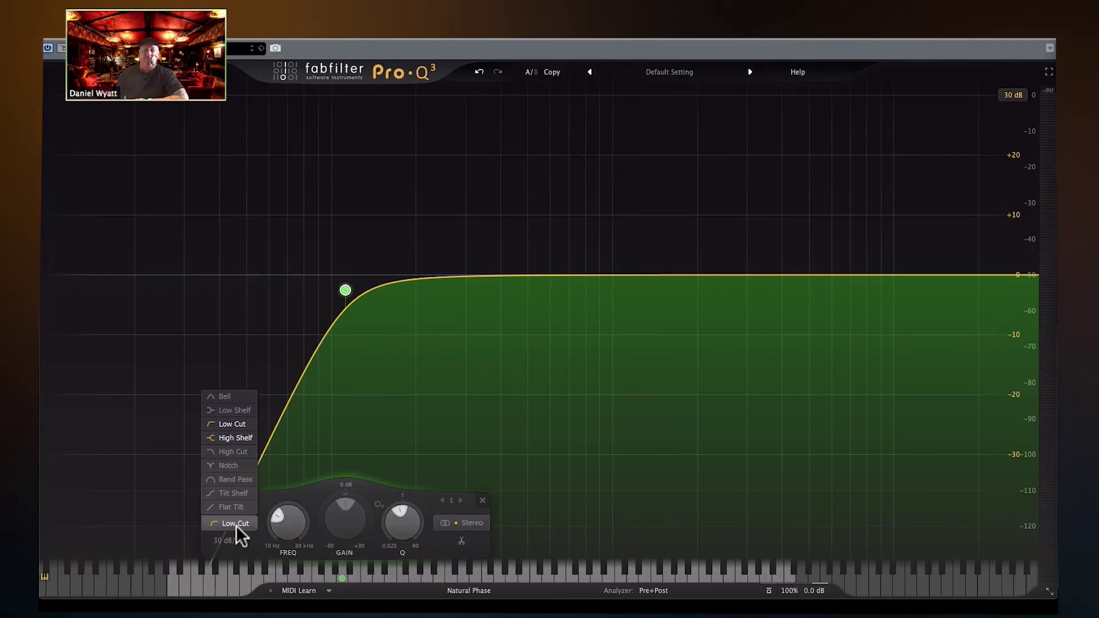
left_click(287, 441)
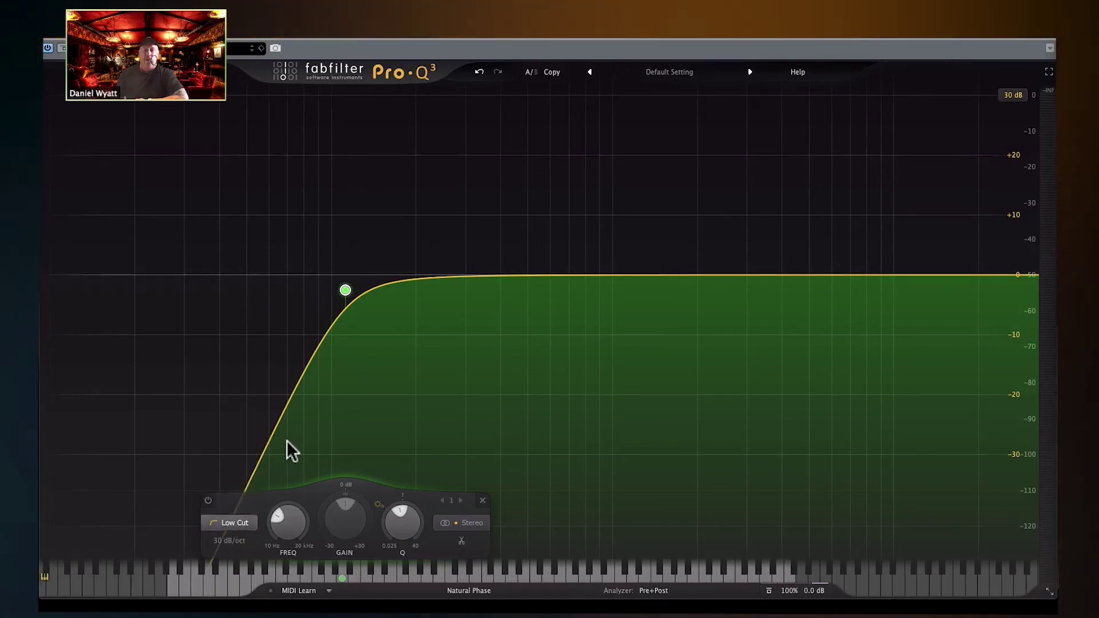
left_click(225, 540)
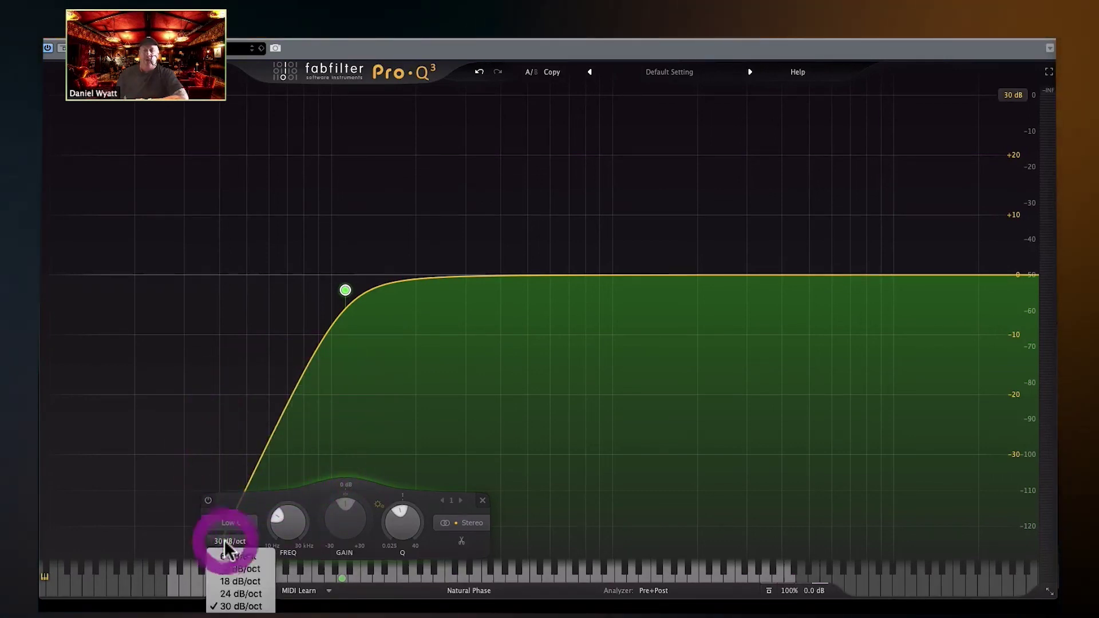
left_click(228, 595)
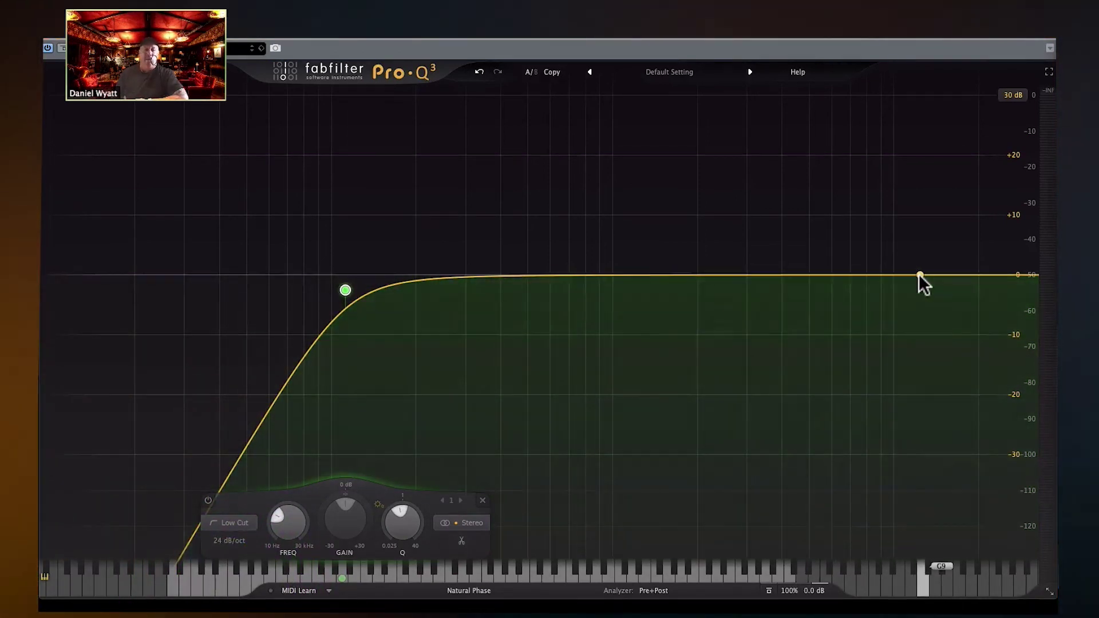
Step: Add a band near 12423 Hz and make it a High Cut with a 6 dB/oct slope
left_click(919, 275)
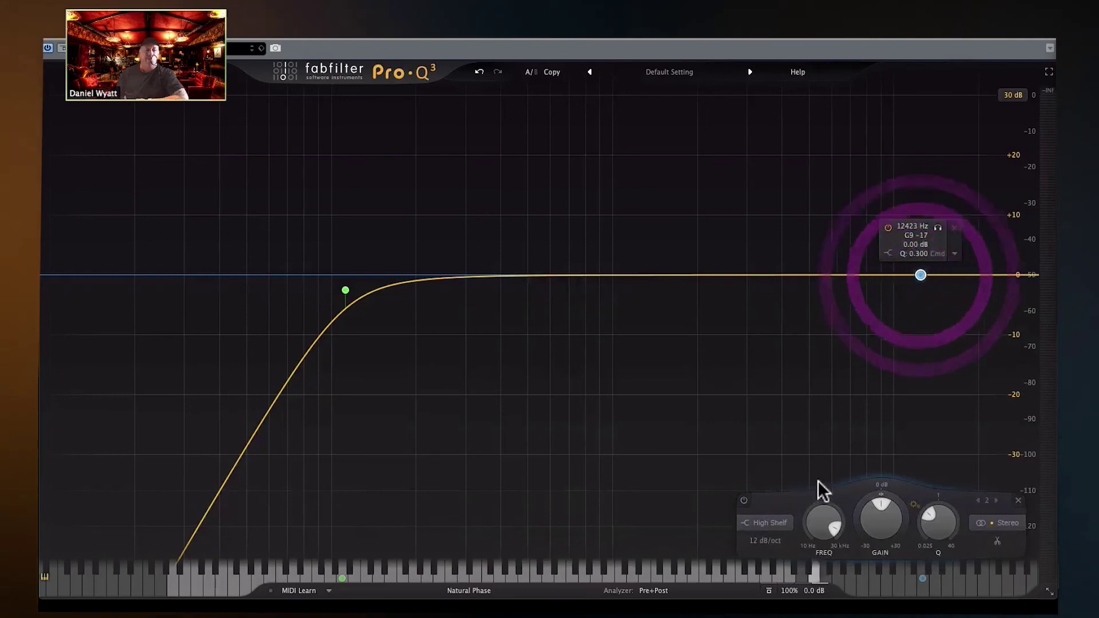
left_click(769, 523)
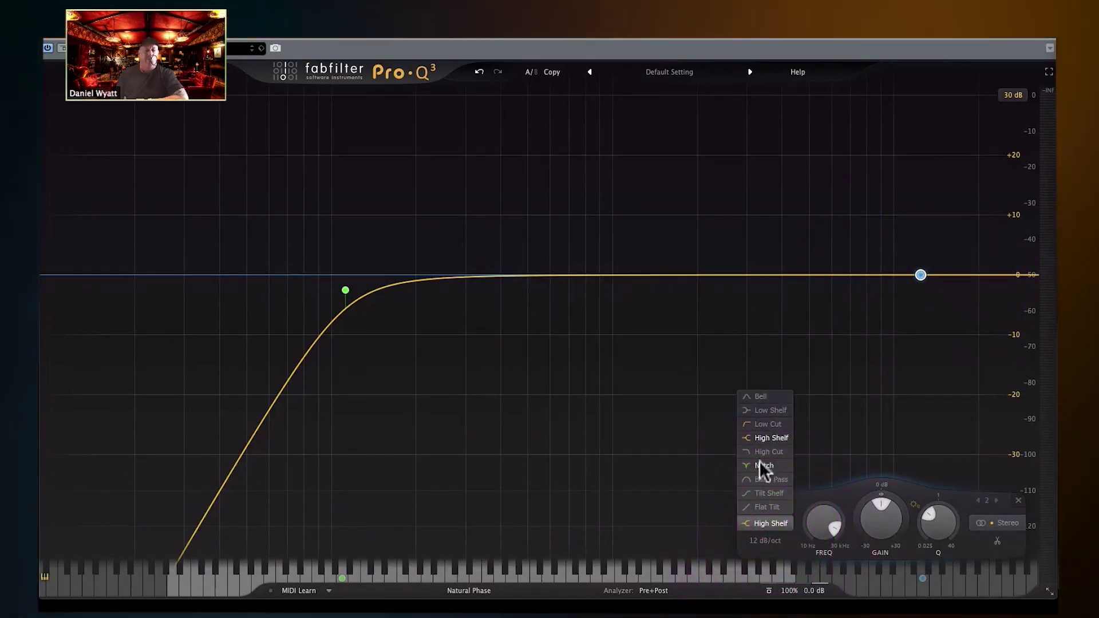
left_click(766, 452)
left_click(766, 540)
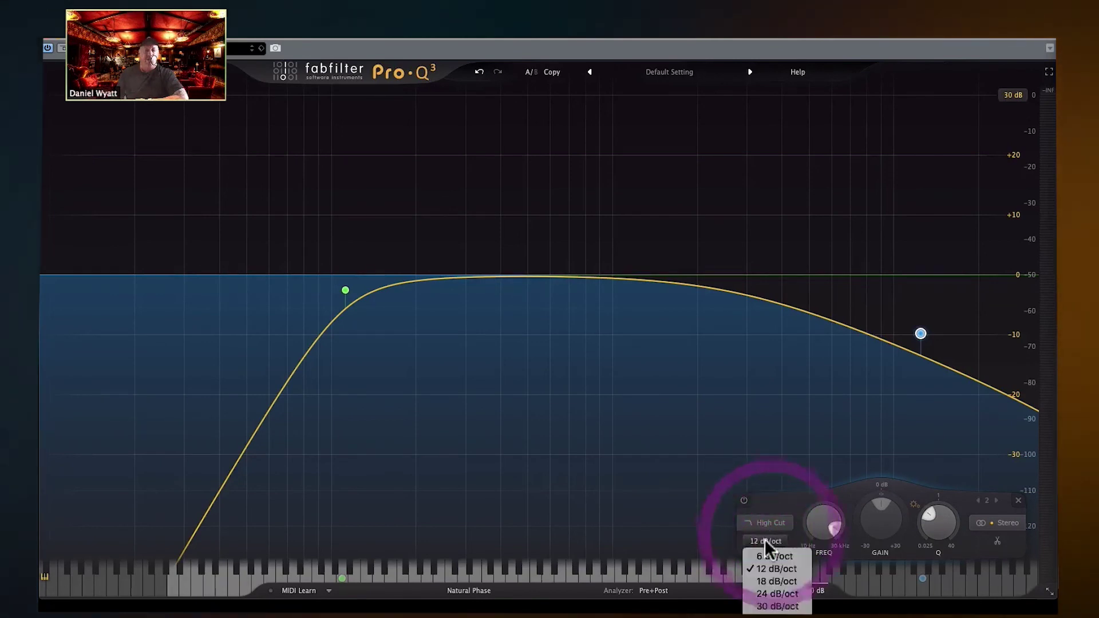
left_click(767, 557)
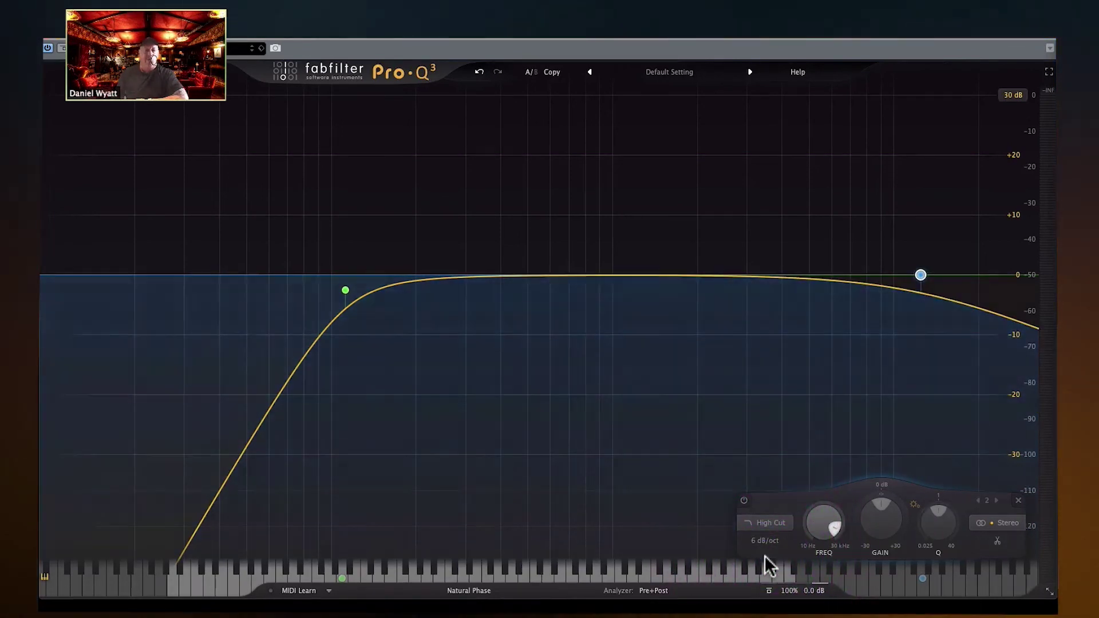
Step: Set the Low Cut band's slope to Brickwall
left_click(346, 290)
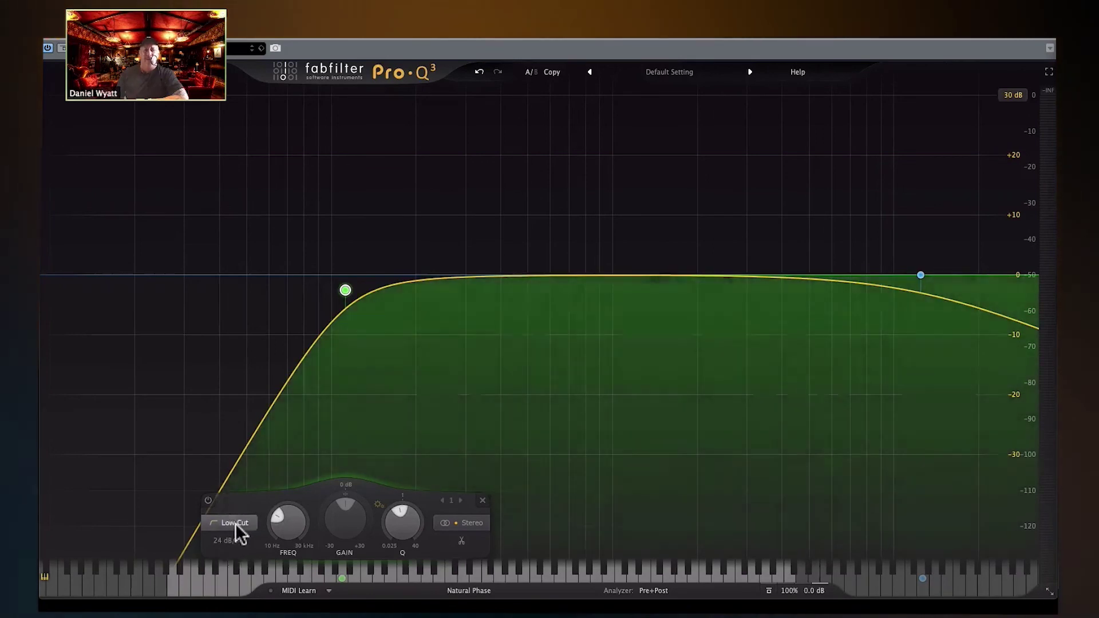
left_click(235, 524)
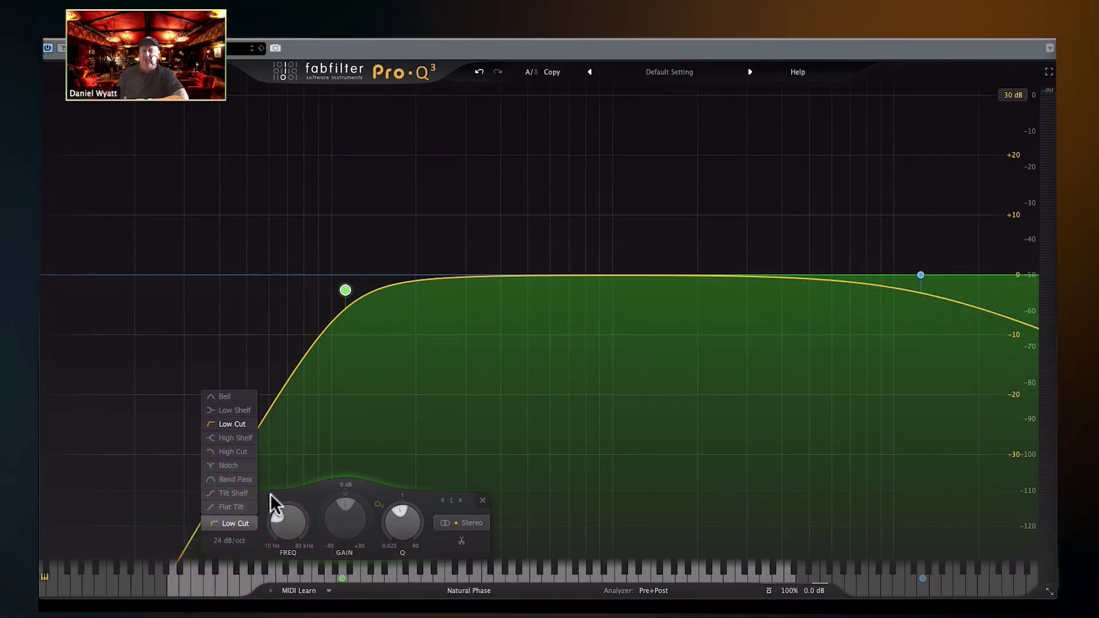
left_click(271, 494)
left_click(233, 542)
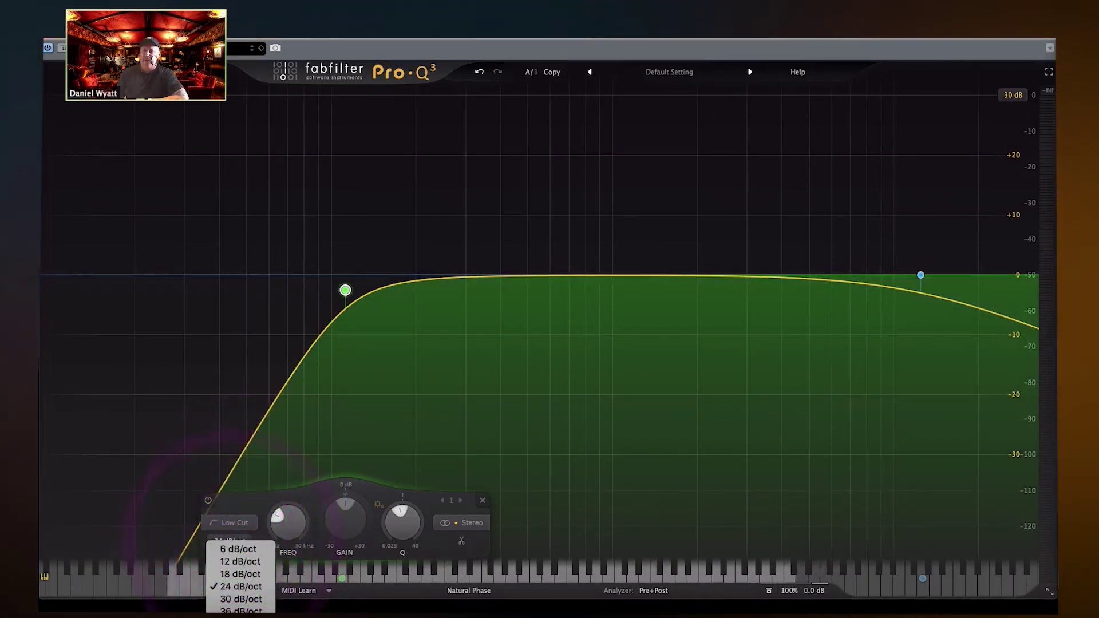
left_click(232, 595)
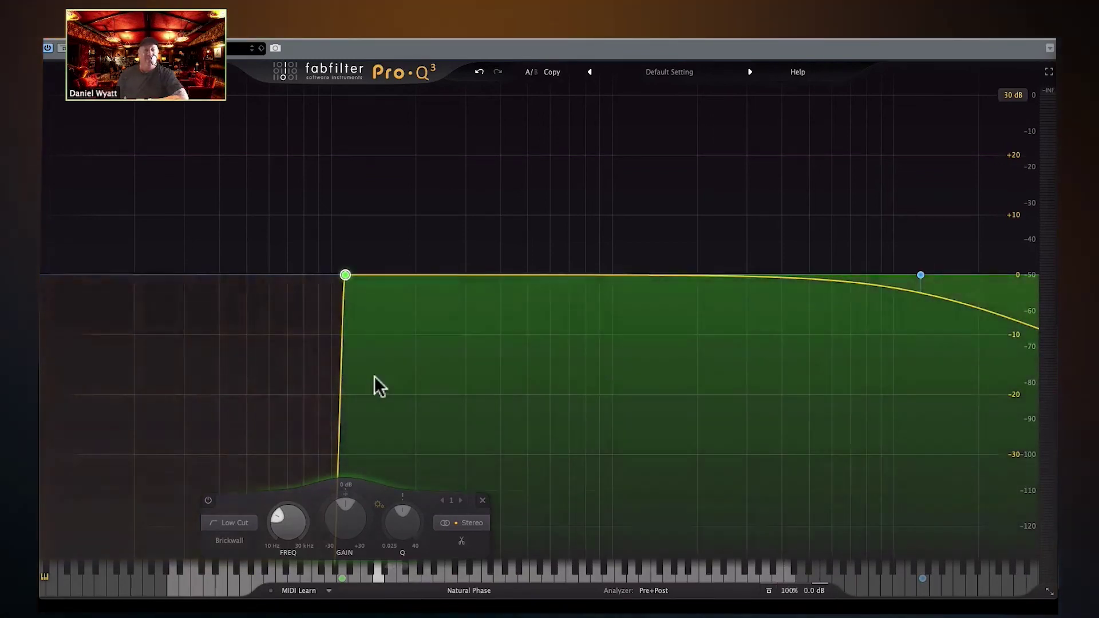
Step: Sweep the brickwall Low Cut up to about 188 Hz, and bring it down to about 48 Hz
mouse_move(359, 278)
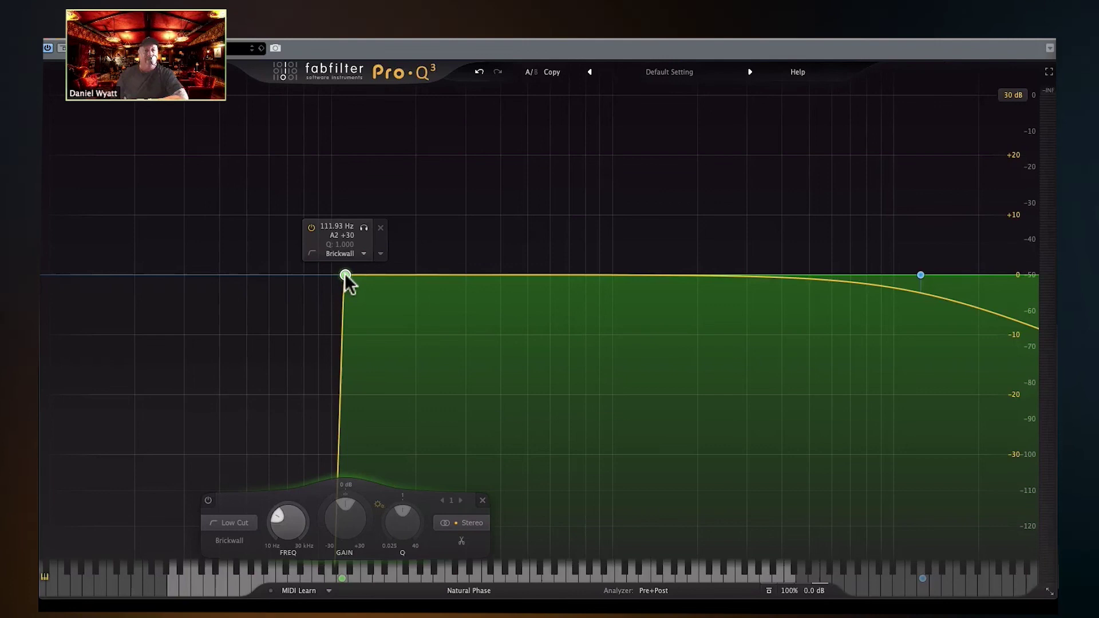
left_click_drag(346, 276, 407, 275)
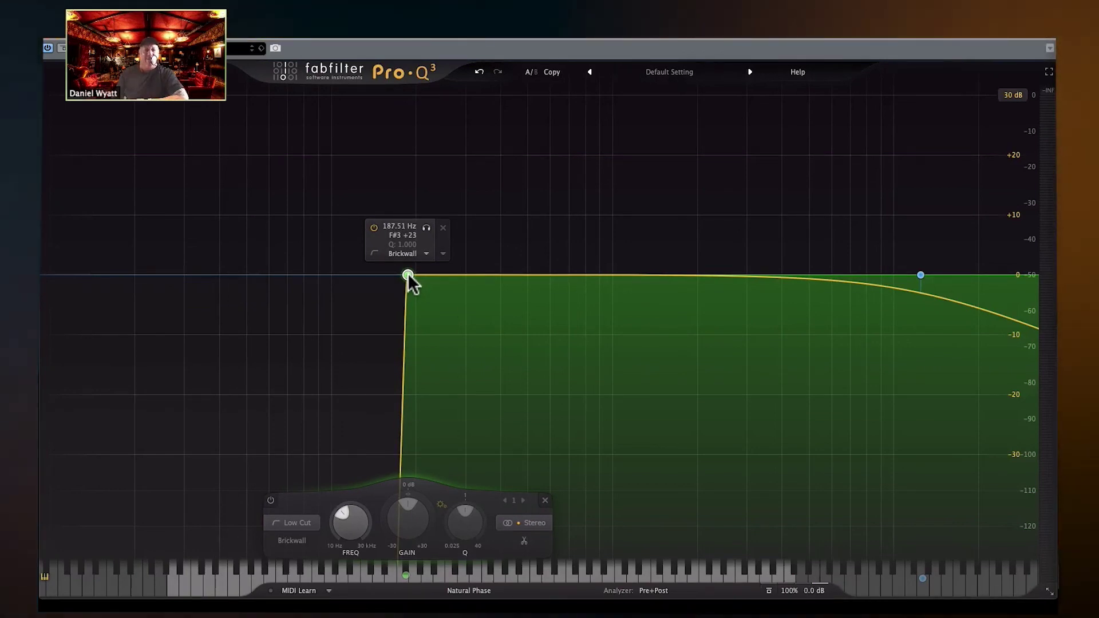
left_click_drag(408, 275, 241, 273)
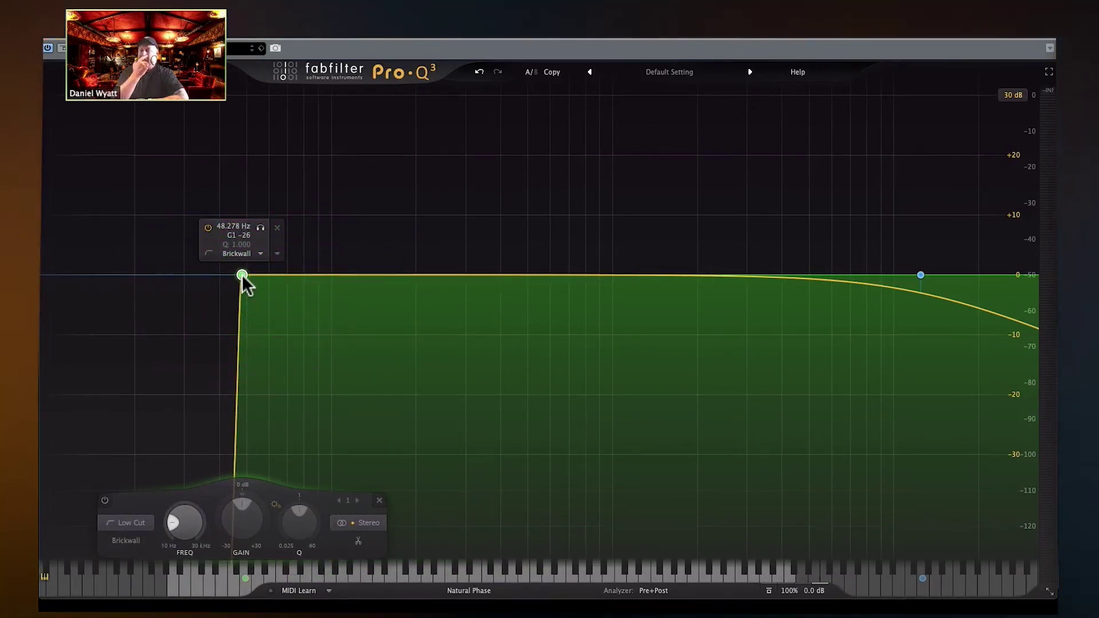